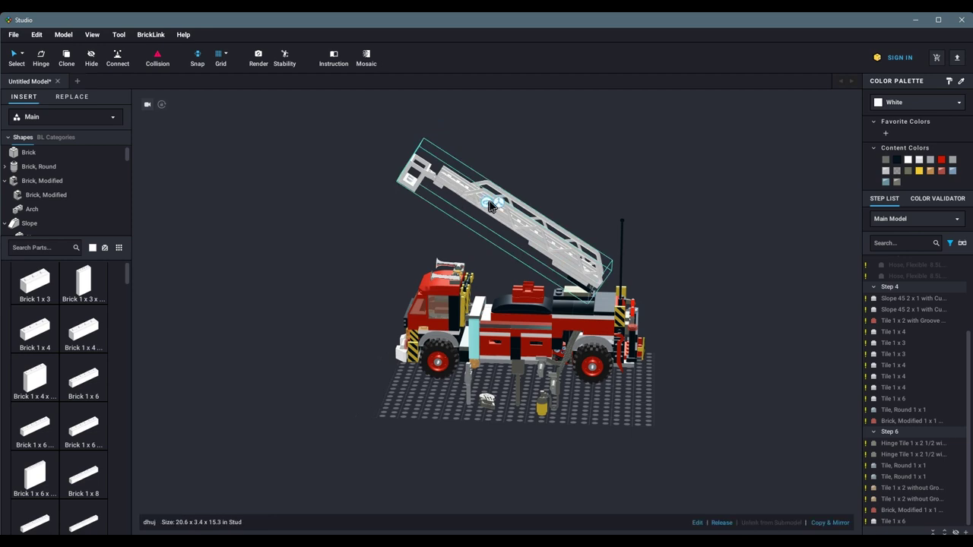
# Step: Try releasing the white ladder assembly and pulling its parts away separately, and undo the change
pyautogui.press('Escape')
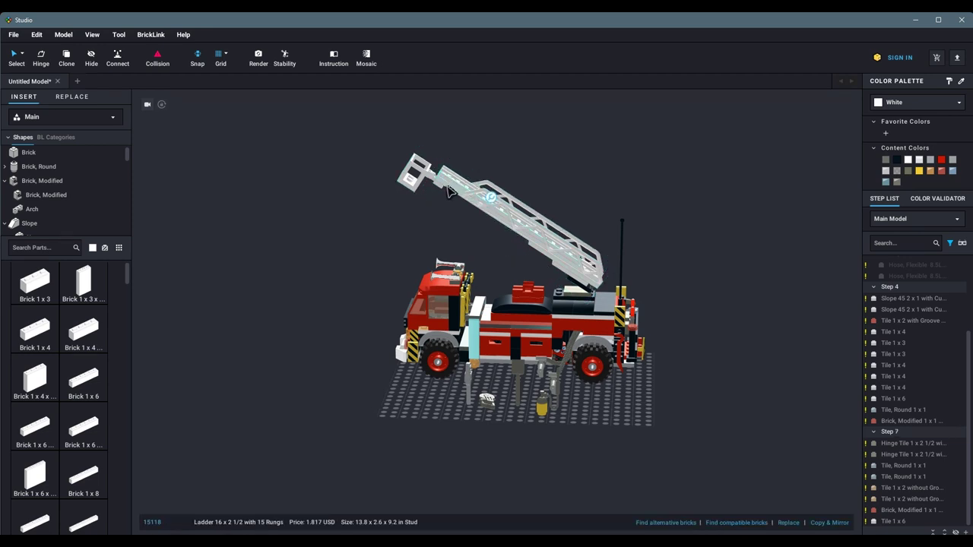
pyautogui.click(426, 175)
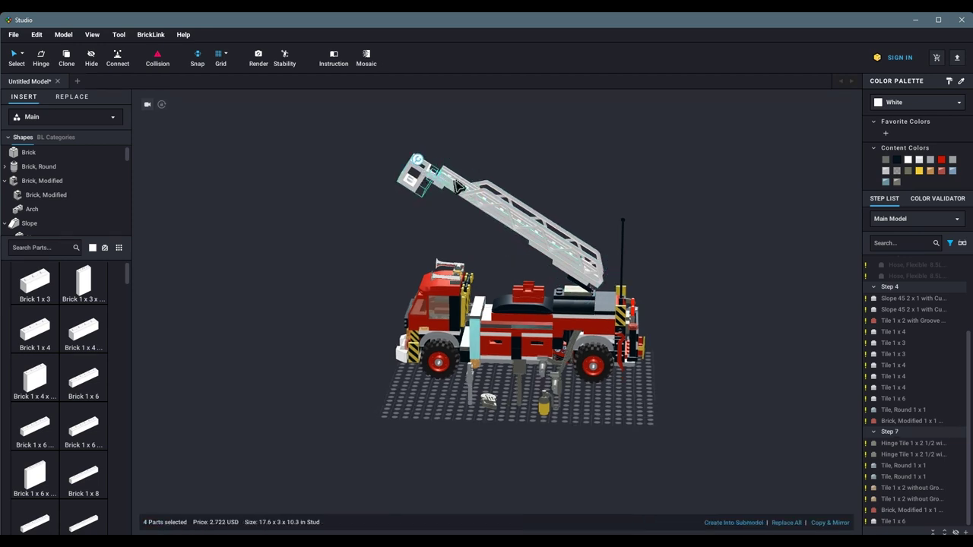
pyautogui.doubleClick(426, 164)
pyautogui.click(449, 215)
pyautogui.moveTo(453, 199); pyautogui.dragTo(387, 193)
pyautogui.hotkey('ctrl', 'z')
pyautogui.click(512, 165)
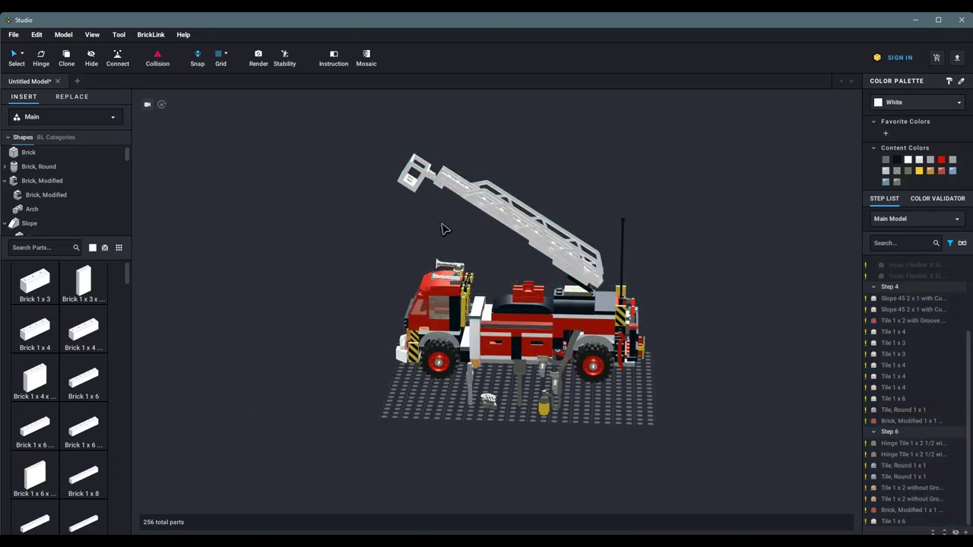
# Step: Try moving a red storage compartment from the truck's side onto the baseplate, and undo the move
pyautogui.moveTo(468, 249); pyautogui.dragTo(583, 382, button='right')
pyautogui.moveTo(528, 357); pyautogui.dragTo(661, 419)
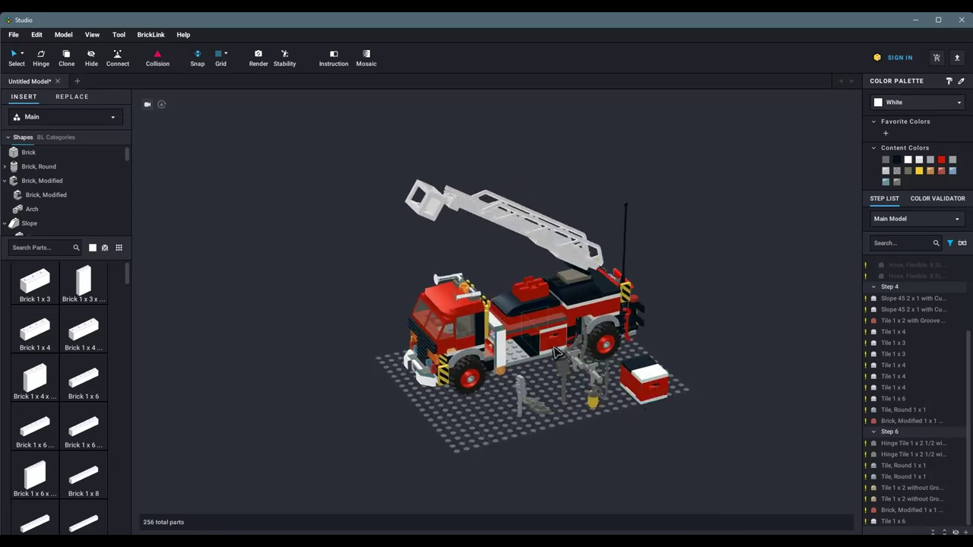
pyautogui.hotkey('ctrl', 'z')
pyautogui.moveTo(678, 403); pyautogui.dragTo(748, 411, button='right')
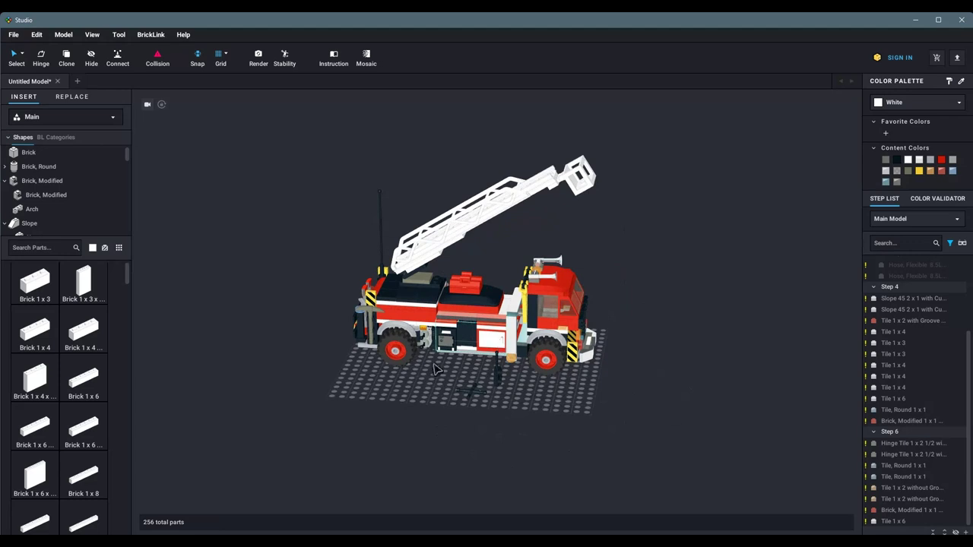
# Step: Try releasing the side compartment assembly and pulling its black locker onto the baseplate, and undo the move
pyautogui.moveTo(435, 369); pyautogui.dragTo(453, 346, button='right')
pyautogui.scroll(4, 449, 361)
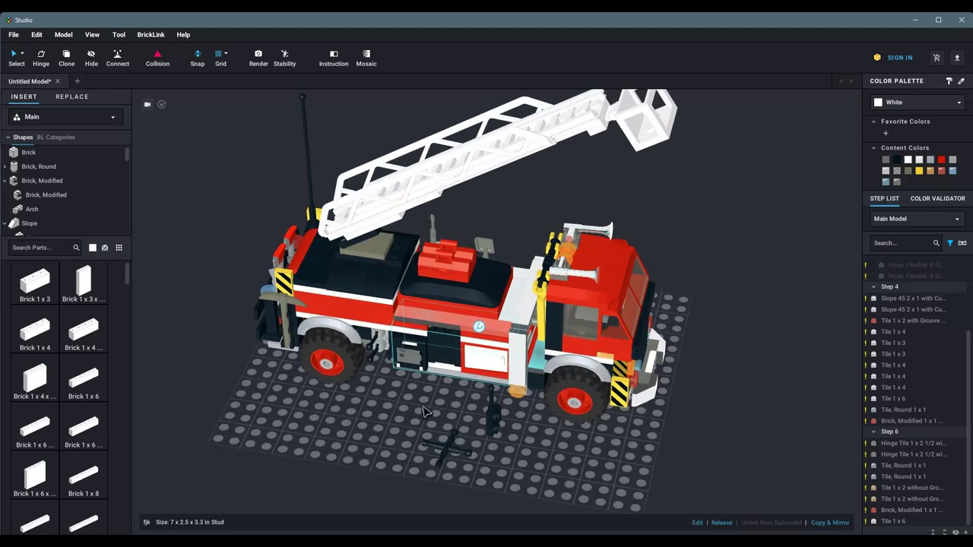
pyautogui.click(480, 368)
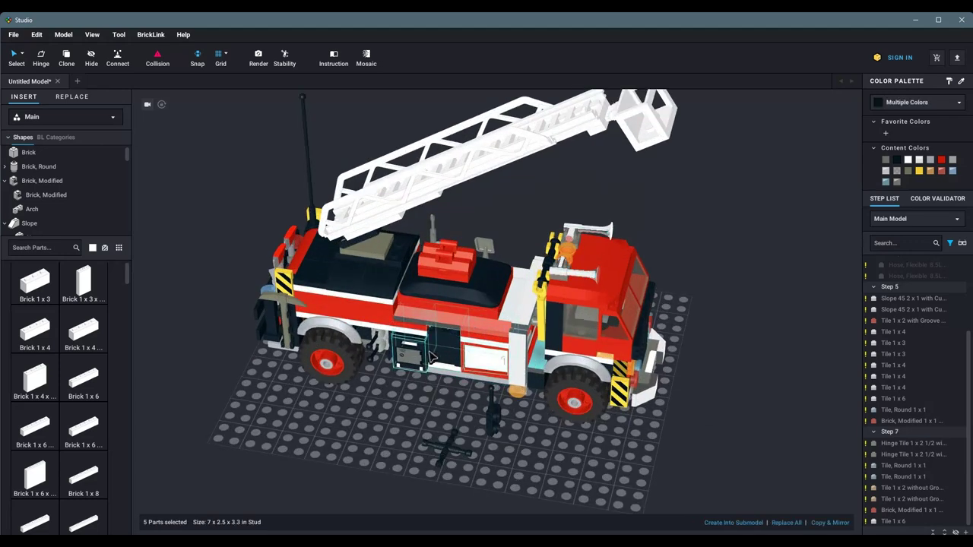
pyautogui.click(406, 364)
pyautogui.moveTo(406, 363); pyautogui.dragTo(394, 443)
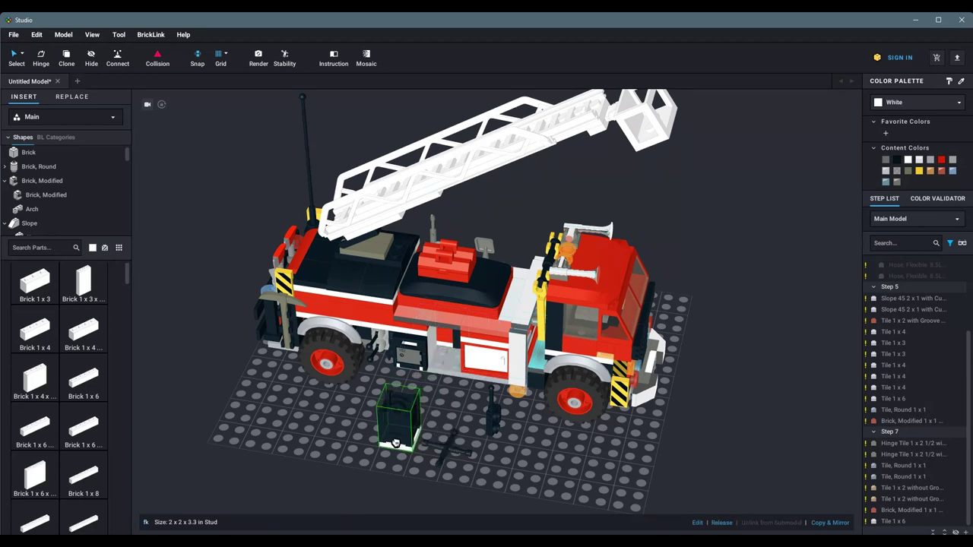
pyautogui.hotkey('ctrl', 'z')
pyautogui.click(412, 357)
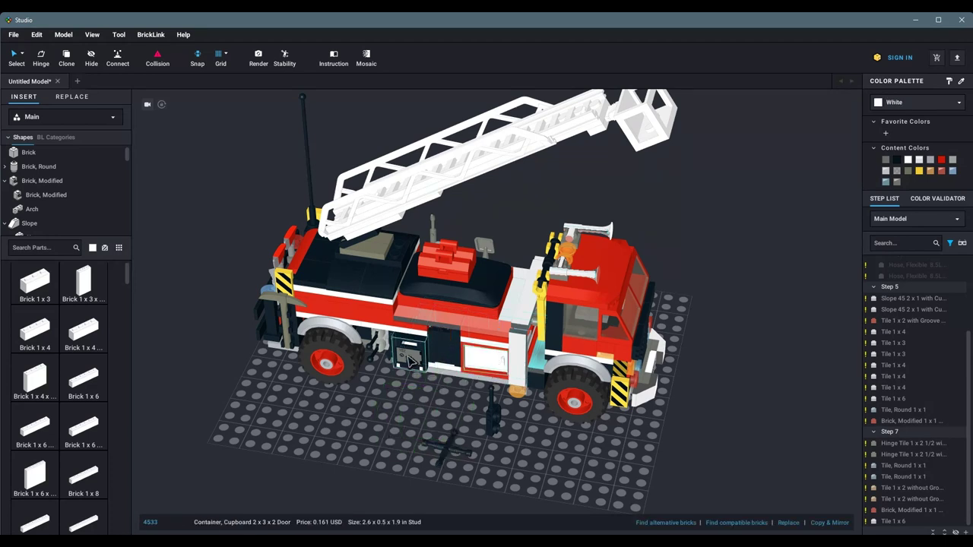
pyautogui.click(392, 426)
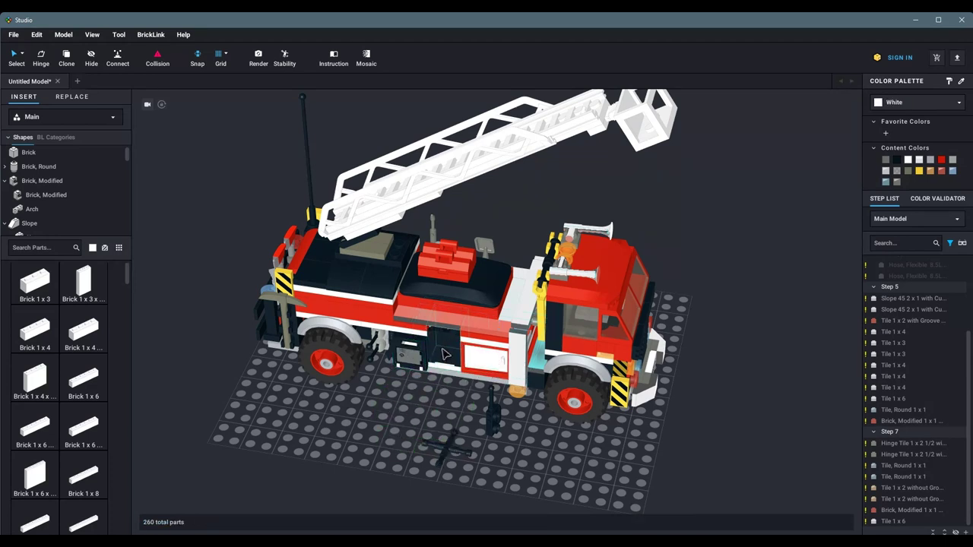
# Step: Try moving the black barrier from the back of the truck onto the baseplate, and undo the move
pyautogui.moveTo(352, 418); pyautogui.dragTo(469, 423, button='right')
pyautogui.moveTo(469, 423); pyautogui.dragTo(658, 464)
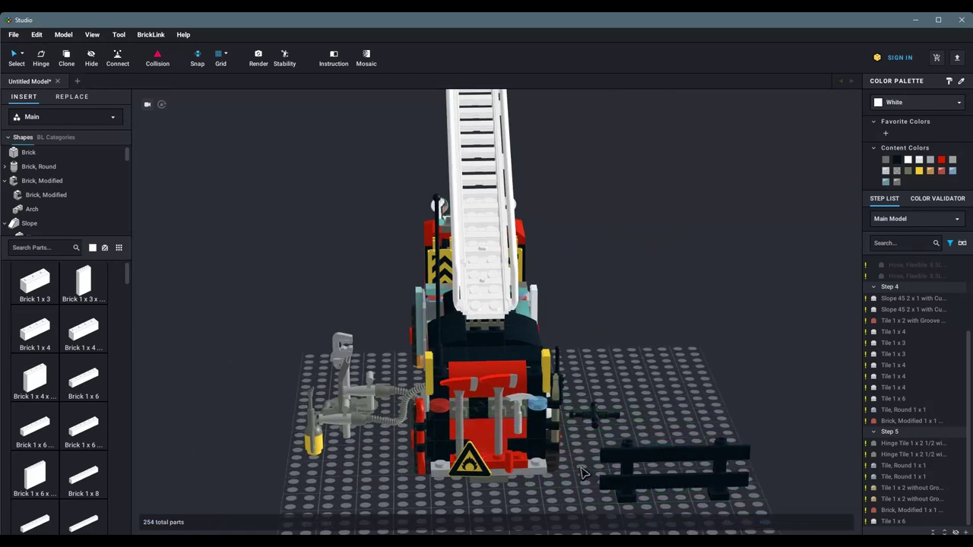
pyautogui.hotkey('ctrl', 'z')
pyautogui.moveTo(687, 464); pyautogui.dragTo(388, 342, button='right')
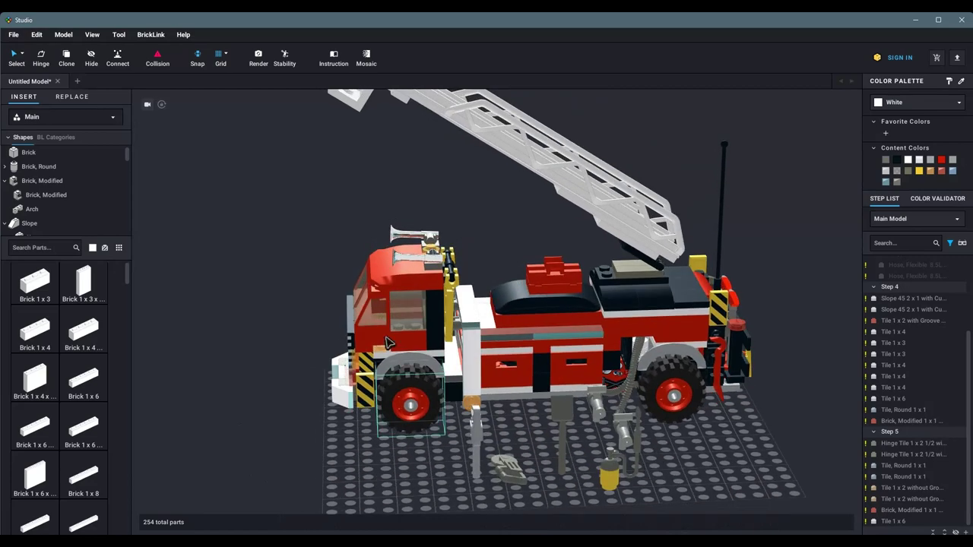
pyautogui.moveTo(293, 407); pyautogui.dragTo(304, 380, button='right')
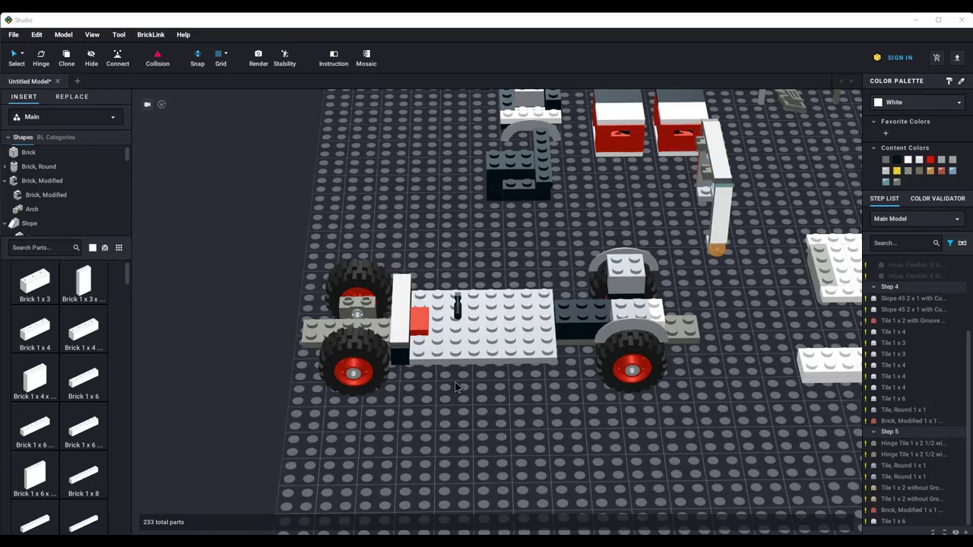
# Step: Pull the far front wheel and its axle pin off the chassis, and fit them back in place
pyautogui.moveTo(457, 388); pyautogui.dragTo(408, 296, button='right')
pyautogui.moveTo(332, 300); pyautogui.dragTo(321, 224)
pyautogui.moveTo(321, 223); pyautogui.dragTo(446, 312, button='right')
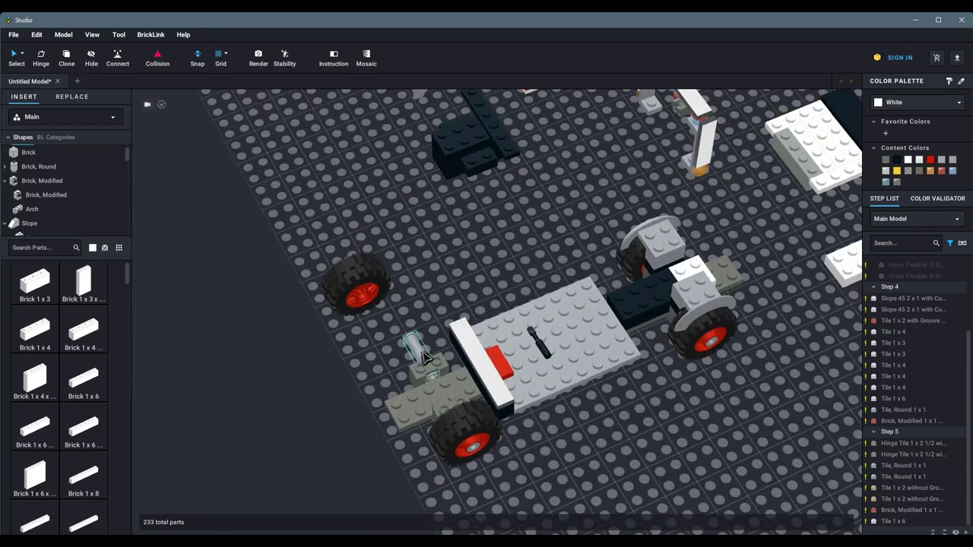
pyautogui.moveTo(424, 357); pyautogui.dragTo(373, 316)
pyautogui.moveTo(405, 322); pyautogui.dragTo(422, 296, button='right')
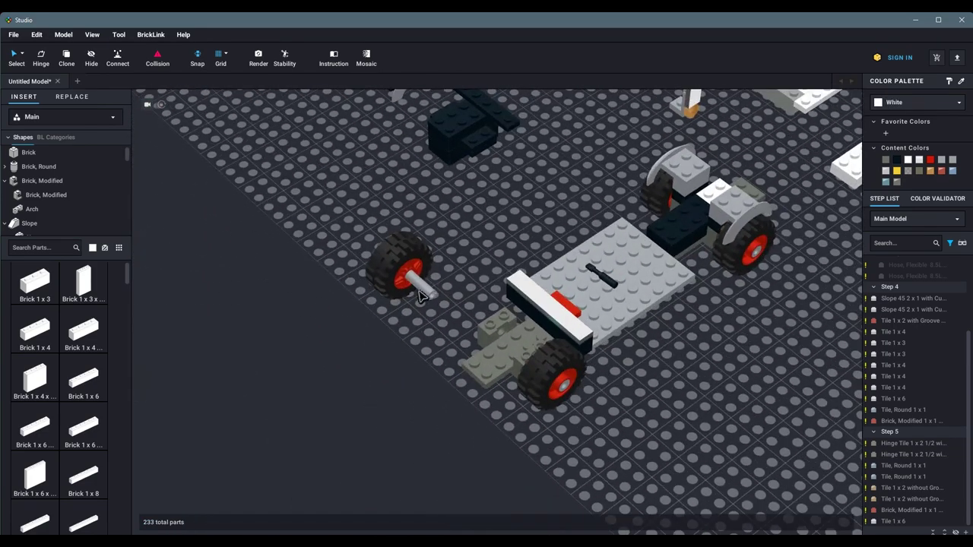
pyautogui.moveTo(422, 297); pyautogui.dragTo(475, 331)
pyautogui.moveTo(475, 331); pyautogui.dragTo(511, 417, button='right')
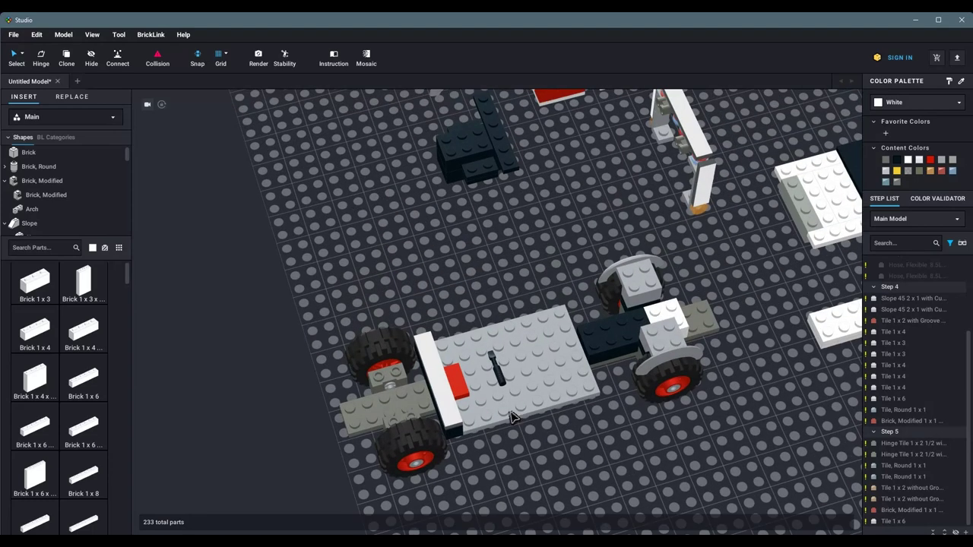
# Step: Move the large light gray plate off the chassis, and lift out and refit the black 2 x 4 brick
pyautogui.moveTo(506, 417); pyautogui.dragTo(221, 273)
pyautogui.moveTo(608, 334); pyautogui.dragTo(532, 304)
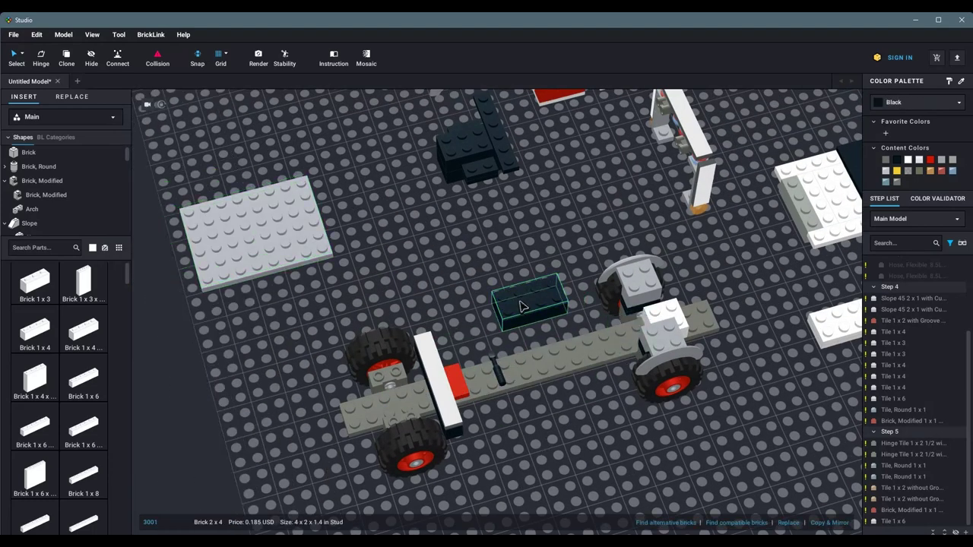
pyautogui.moveTo(532, 304); pyautogui.dragTo(570, 380, button='right')
pyautogui.click(570, 373)
pyautogui.moveTo(570, 380); pyautogui.dragTo(532, 365)
pyautogui.moveTo(532, 365); pyautogui.dragTo(600, 334, button='right')
# Step: Recolor the white 2 x 2 brick between the rear mudguards red, with the far mudguard taken off and refitted
pyautogui.moveTo(601, 293); pyautogui.dragTo(629, 329)
pyautogui.click(643, 333)
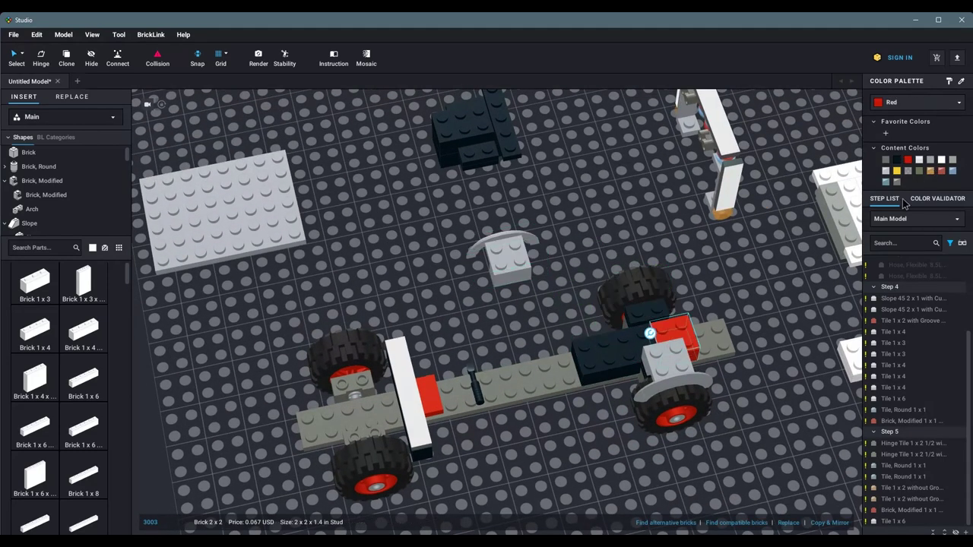
pyautogui.moveTo(532, 342); pyautogui.dragTo(548, 304, button='right')
pyautogui.moveTo(482, 221); pyautogui.dragTo(598, 270)
pyautogui.moveTo(598, 270); pyautogui.dragTo(449, 361, button='right')
# Step: Move the small red piece off the chassis onto the baseplate and refit the large light gray plate
pyautogui.click(420, 349)
pyautogui.scroll(-5, 443, 414)
pyautogui.click(457, 411)
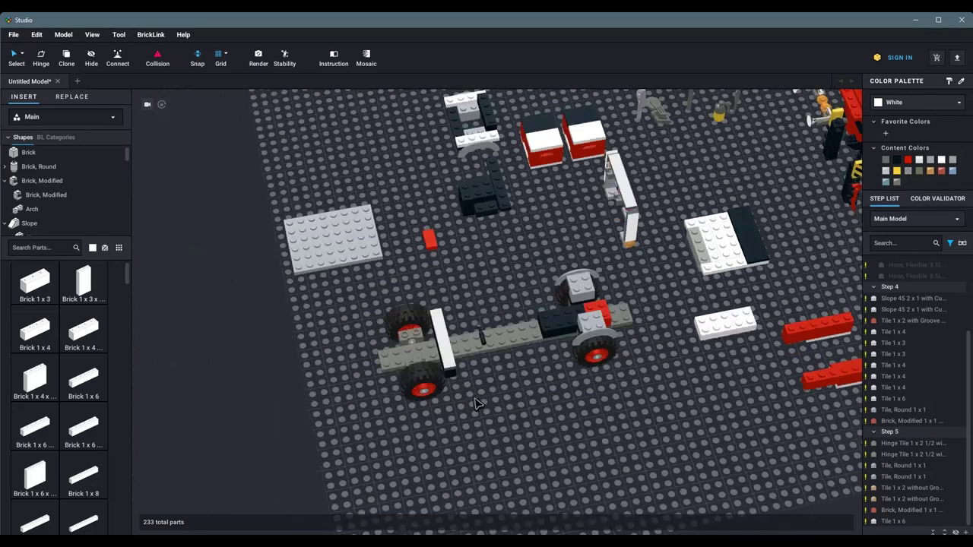
pyautogui.moveTo(474, 403); pyautogui.dragTo(508, 432, button='right')
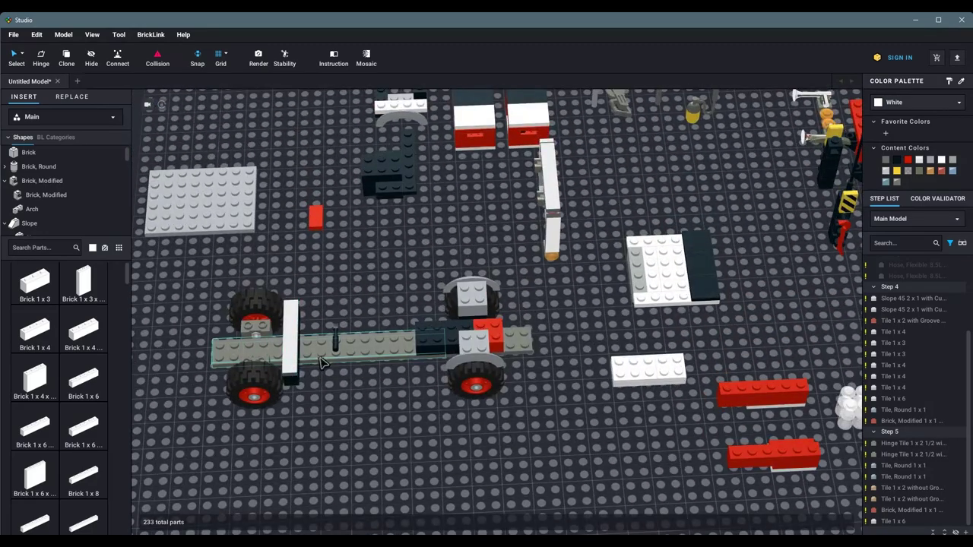
pyautogui.moveTo(201, 199); pyautogui.dragTo(400, 354)
pyautogui.moveTo(400, 354); pyautogui.dragTo(491, 351, button='right')
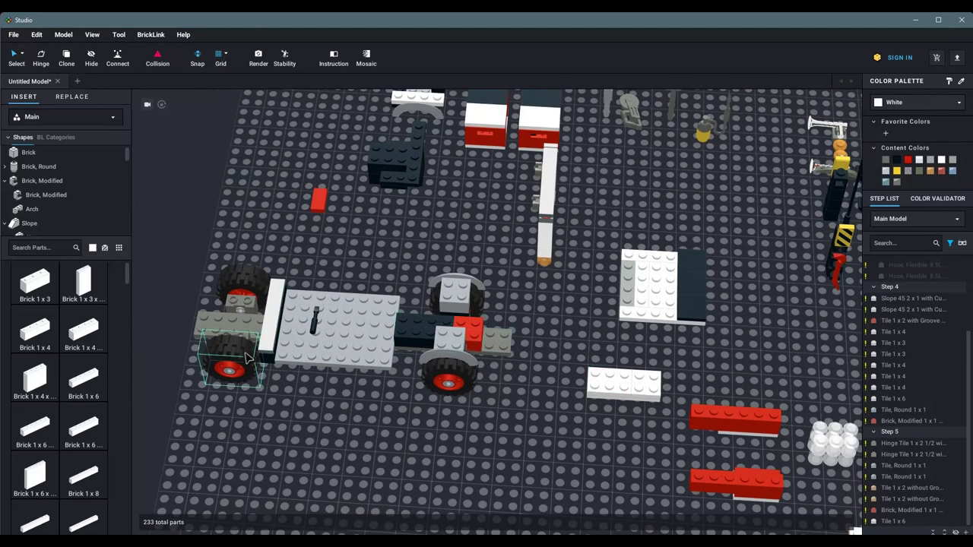
# Step: Bring the black brick assembly beside the chassis and mount its stacked 4 x 2 parts between the front wheels
pyautogui.scroll(-3, 365, 437)
pyautogui.moveTo(403, 196); pyautogui.dragTo(304, 425)
pyautogui.scroll(3, 304, 425)
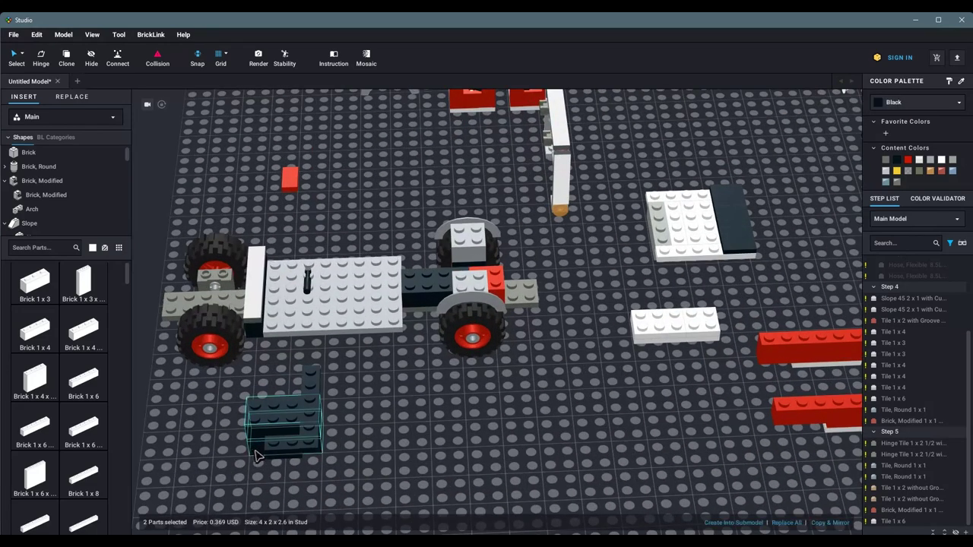
pyautogui.moveTo(255, 449); pyautogui.dragTo(213, 285)
# Step: Move the pair of two-stud black parts from the loose pieces to the far side of the front bricks
pyautogui.click(285, 414)
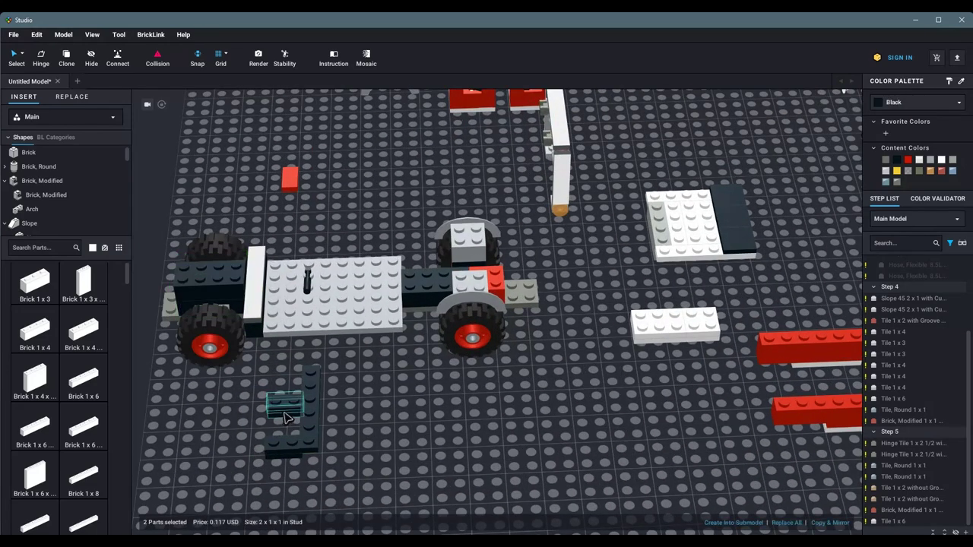
pyautogui.moveTo(285, 414); pyautogui.dragTo(220, 331, button='right')
pyautogui.scroll(3, 323, 367)
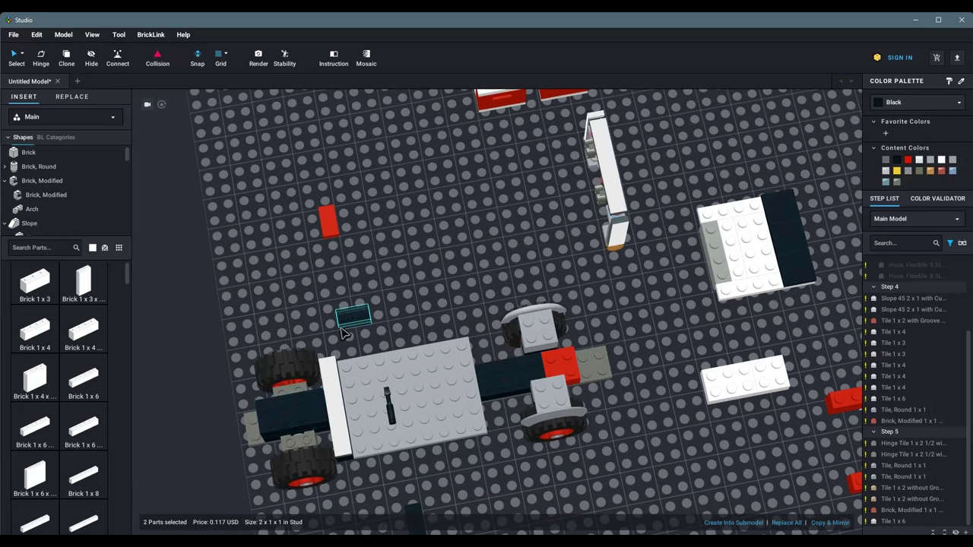
pyautogui.press('Escape')
pyautogui.moveTo(304, 365); pyautogui.dragTo(401, 322, button='right')
pyautogui.scroll(-3, 402, 322)
# Step: Attach the remaining black pieces, including the long one-stud-wide plate, to the front brick block
pyautogui.moveTo(638, 315); pyautogui.dragTo(462, 269)
pyautogui.press('Escape')
pyautogui.scroll(3, 478, 373)
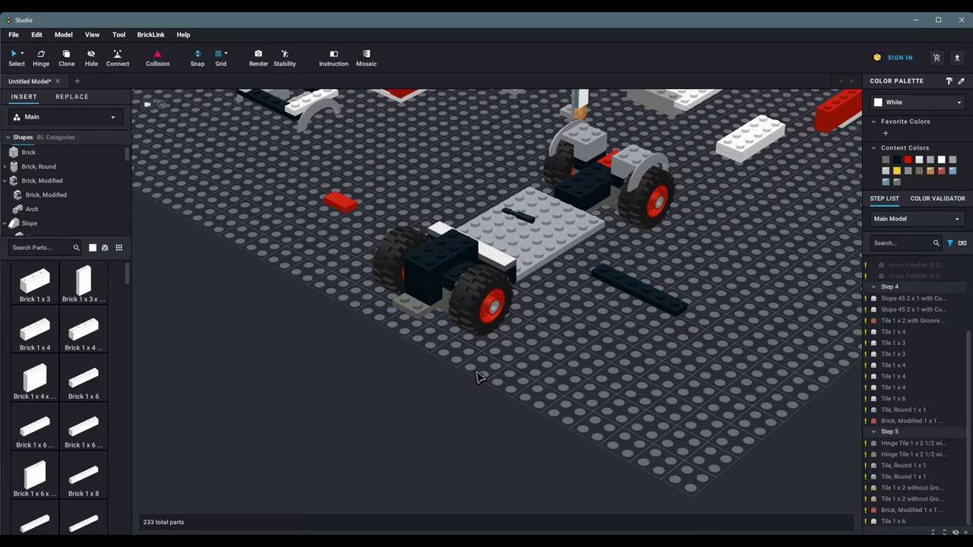
pyautogui.moveTo(450, 271); pyautogui.dragTo(380, 235)
pyautogui.moveTo(380, 235); pyautogui.dragTo(574, 438, button='right')
pyautogui.scroll(-5, 380, 304)
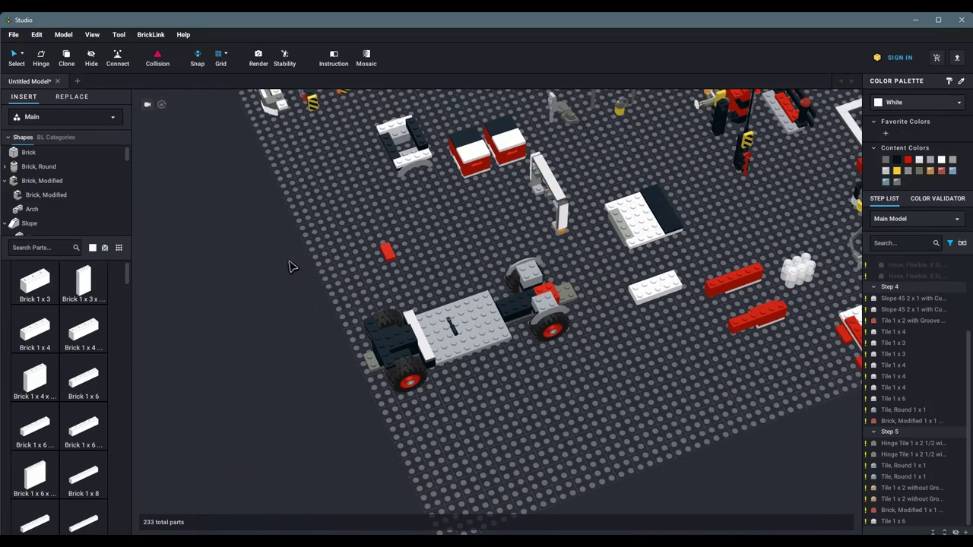
# Step: Move the front mudguard assembly with its white and black pieces onto the baseplate beside the chassis
pyautogui.click(403, 144)
pyautogui.moveTo(403, 144); pyautogui.dragTo(543, 437)
pyautogui.press('Escape')
pyautogui.scroll(4, 478, 461)
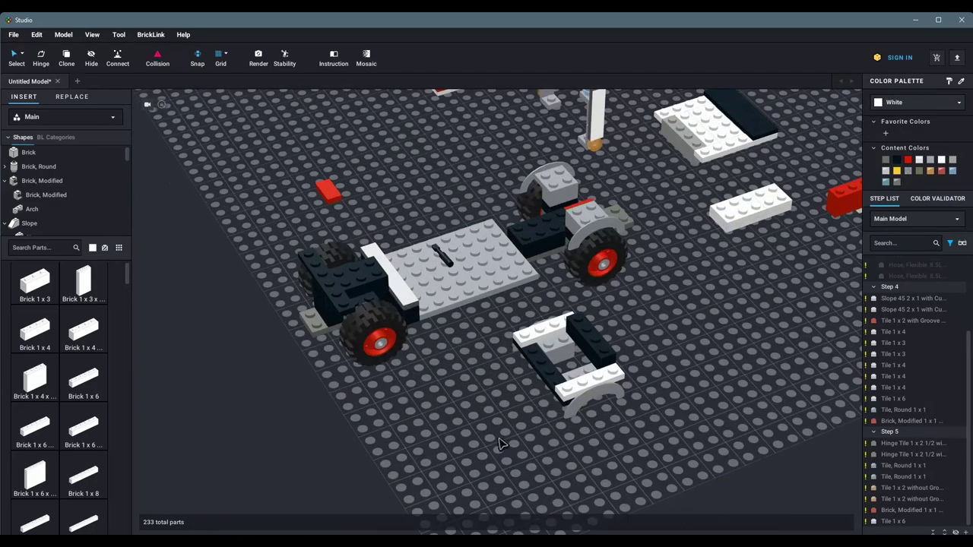
pyautogui.scroll(2, 504, 430)
# Step: Fit both light gray 4 x 2 1/2 x 1 mudguards over the front wheels
pyautogui.moveTo(304, 308); pyautogui.dragTo(357, 287)
pyautogui.moveTo(567, 393); pyautogui.dragTo(305, 244)
pyautogui.moveTo(305, 244); pyautogui.dragTo(304, 278, button='right')
pyautogui.scroll(-5, 304, 278)
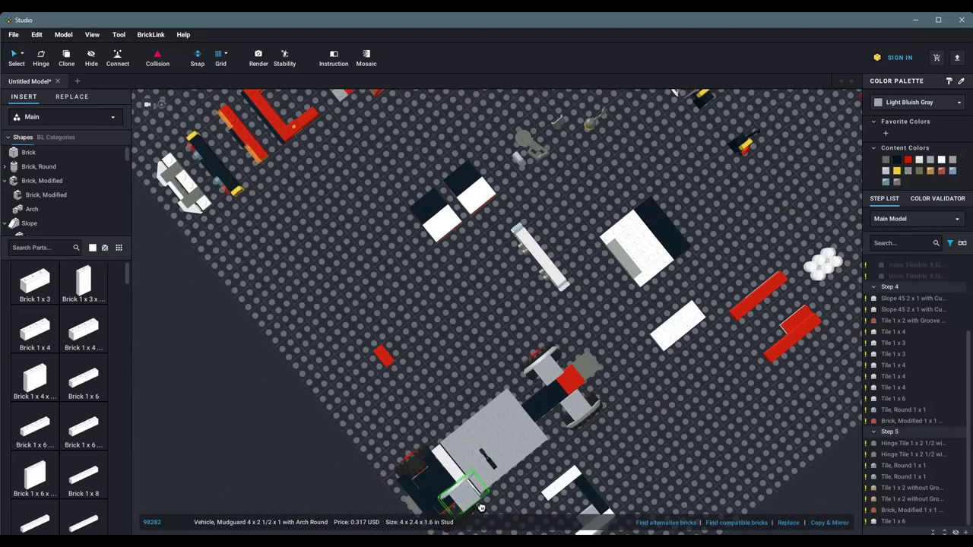
pyautogui.scroll(2, 420, 471)
pyautogui.scroll(4, 345, 365)
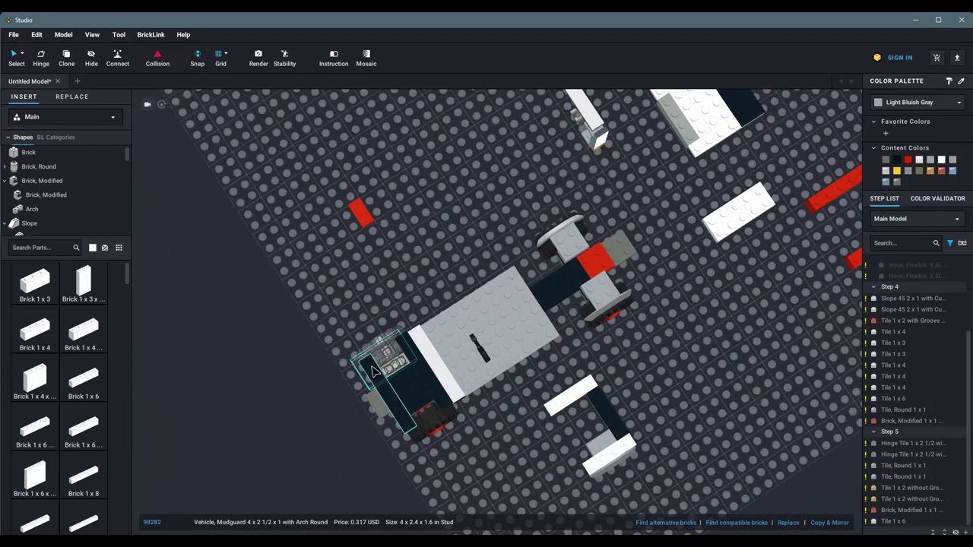
pyautogui.press('Escape')
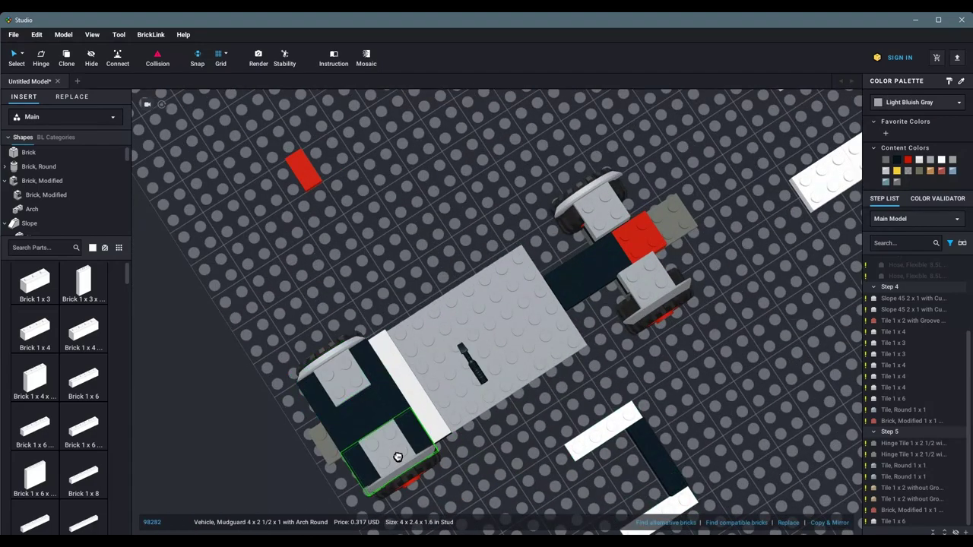
pyautogui.moveTo(398, 456); pyautogui.dragTo(542, 469, button='right')
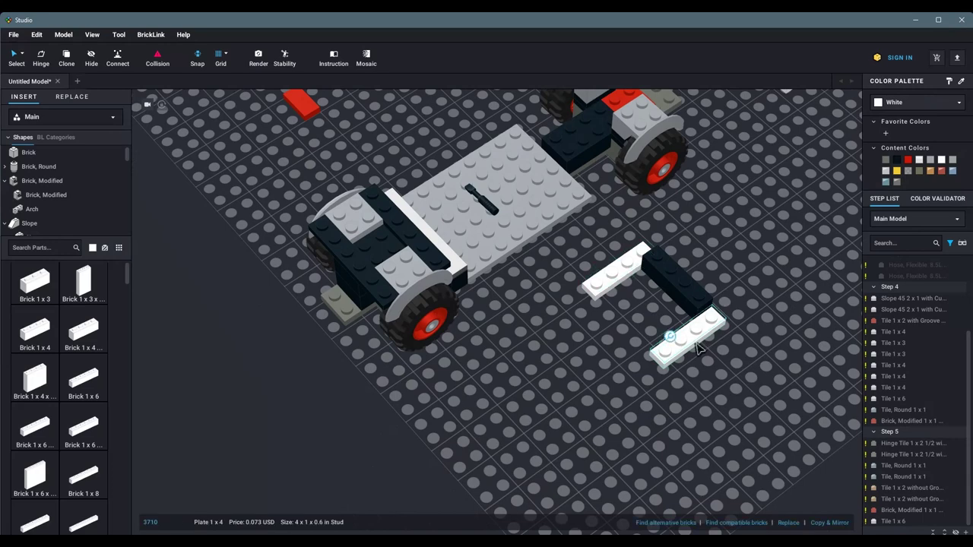
# Step: Place the two white 1 x 4 plates on the front mudguards and the black 1 x 4 brick between them
pyautogui.moveTo(614, 281); pyautogui.dragTo(349, 213)
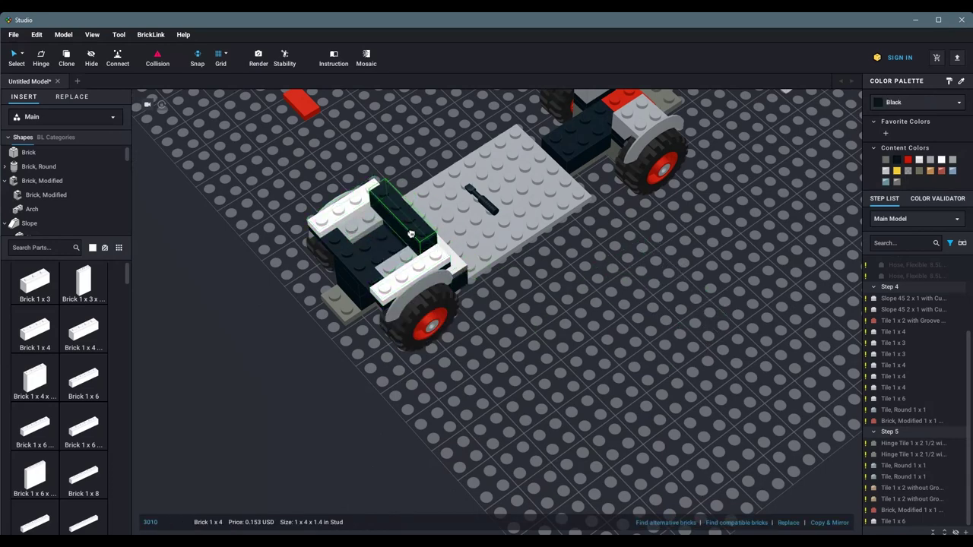
pyautogui.scroll(-2, 522, 347)
pyautogui.scroll(1, 505, 348)
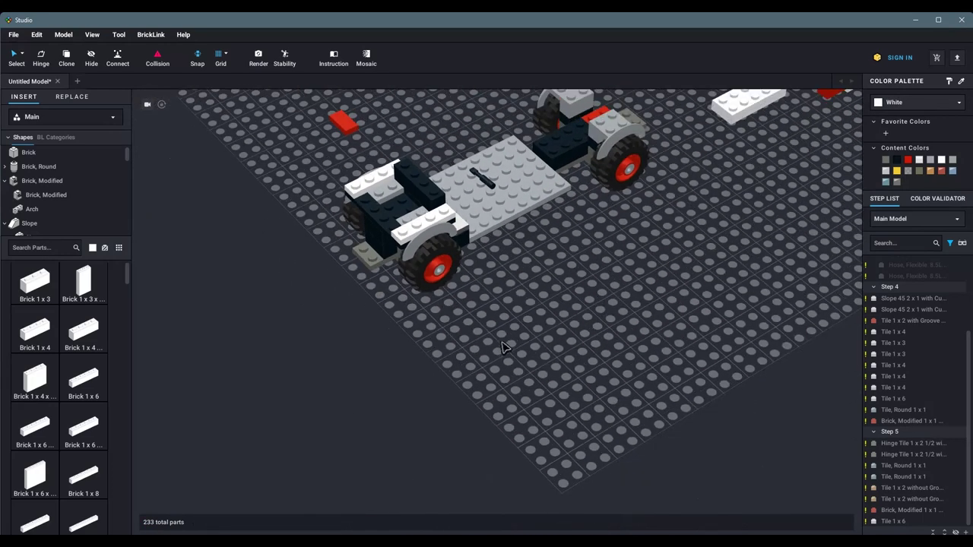
# Step: Move the white and gray front bumper assembly onto the baseplate in front of the chassis
pyautogui.moveTo(490, 348); pyautogui.dragTo(620, 532, button='middle')
pyautogui.scroll(-1, 456, 395)
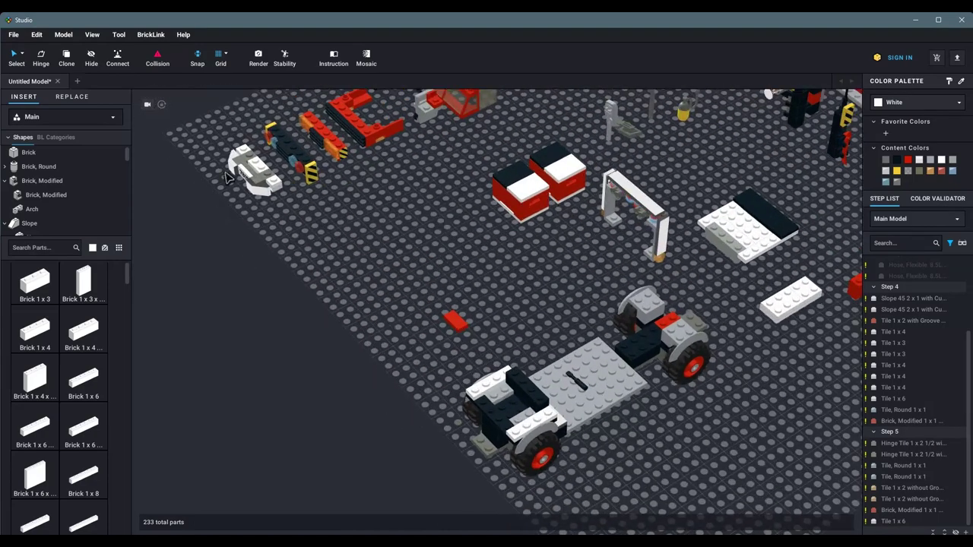
pyautogui.moveTo(220, 143); pyautogui.dragTo(369, 412)
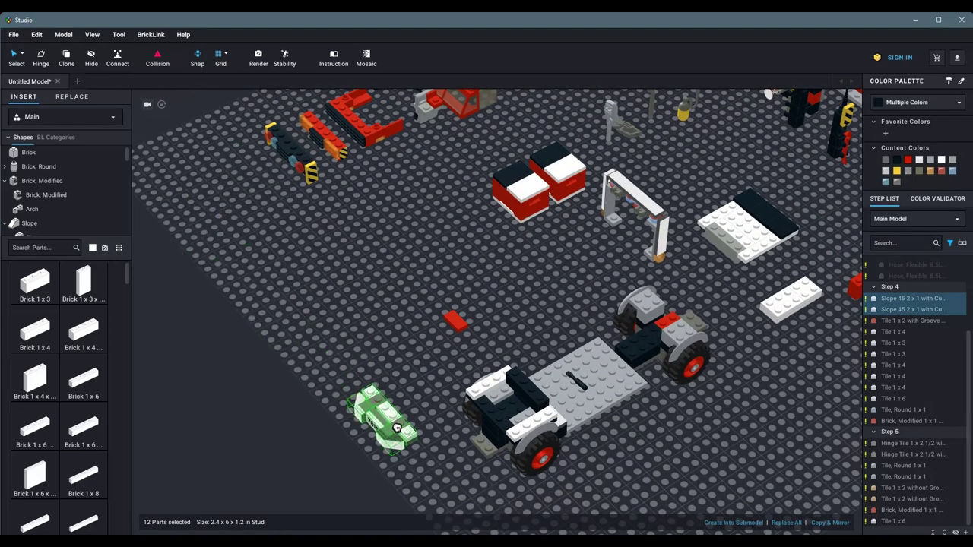
pyautogui.moveTo(369, 412); pyautogui.dragTo(404, 394, button='right')
# Step: Attach the bumper's white plates, including the 1 x 1 plates at both ends, and its gray piece to the chassis front
pyautogui.click(402, 391)
pyautogui.moveTo(404, 395); pyautogui.dragTo(438, 365)
pyautogui.moveTo(437, 365); pyautogui.dragTo(394, 426, button='right')
pyautogui.moveTo(372, 392); pyautogui.dragTo(480, 418)
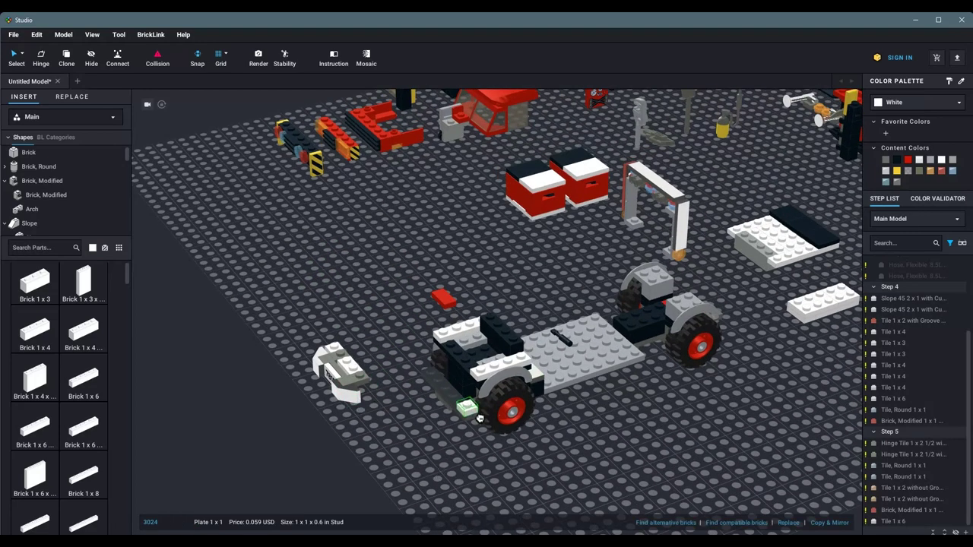
pyautogui.moveTo(338, 343); pyautogui.dragTo(431, 370)
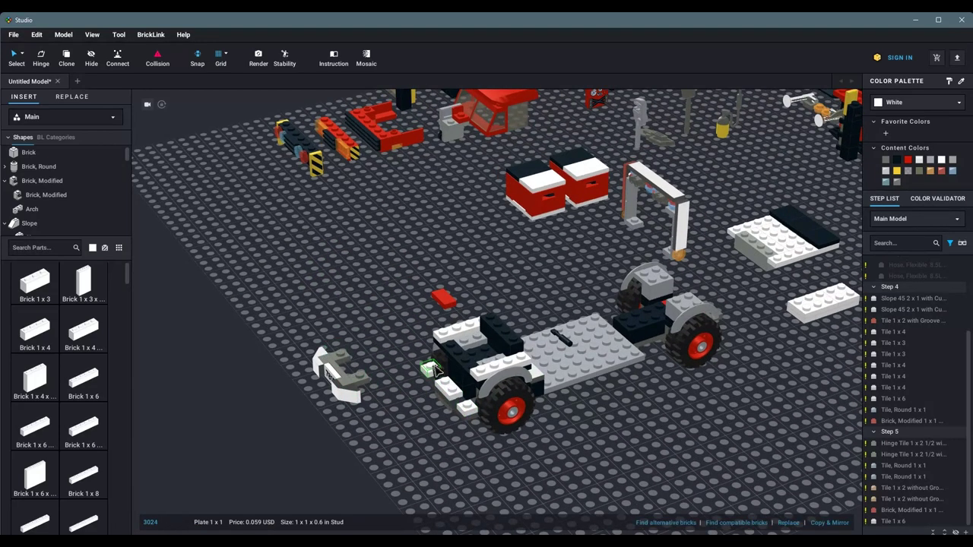
pyautogui.click(348, 365)
pyautogui.click(415, 420)
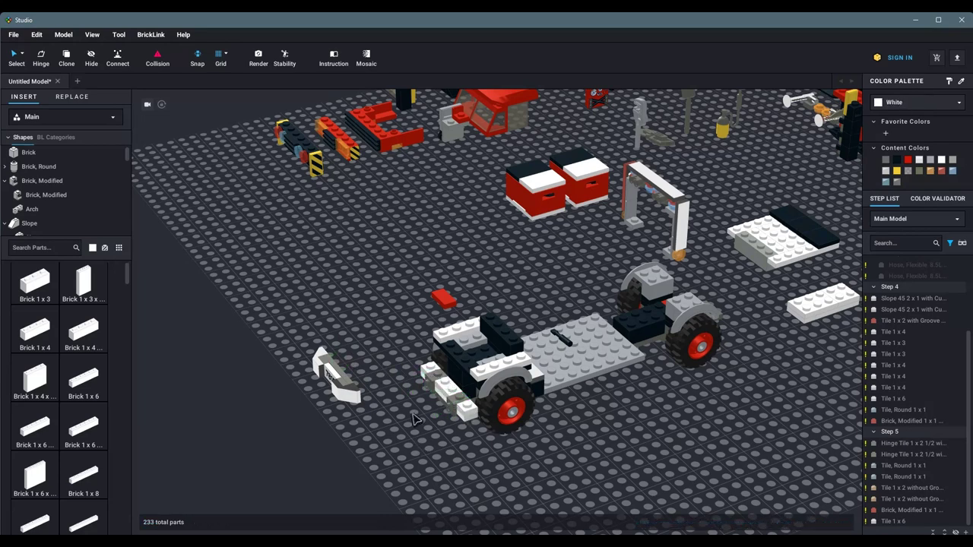
# Step: Fit the 7815 number plate section and both white 2 x 1 cutout slopes to the front bumper
pyautogui.click(327, 366)
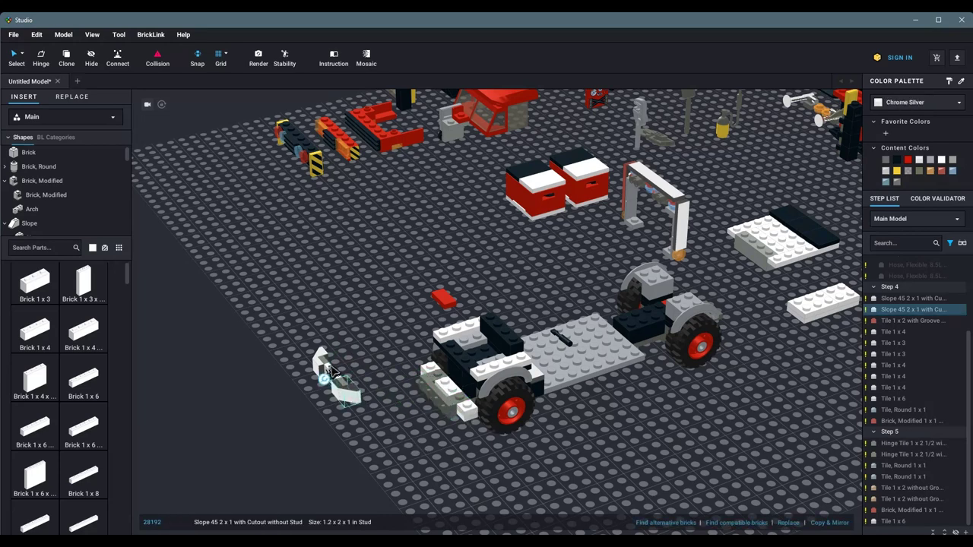
pyautogui.keyDown('shift'); pyautogui.click(326, 371); pyautogui.keyUp('shift')
pyautogui.moveTo(323, 371); pyautogui.dragTo(359, 339)
pyautogui.click(340, 403)
pyautogui.moveTo(351, 398); pyautogui.dragTo(449, 419)
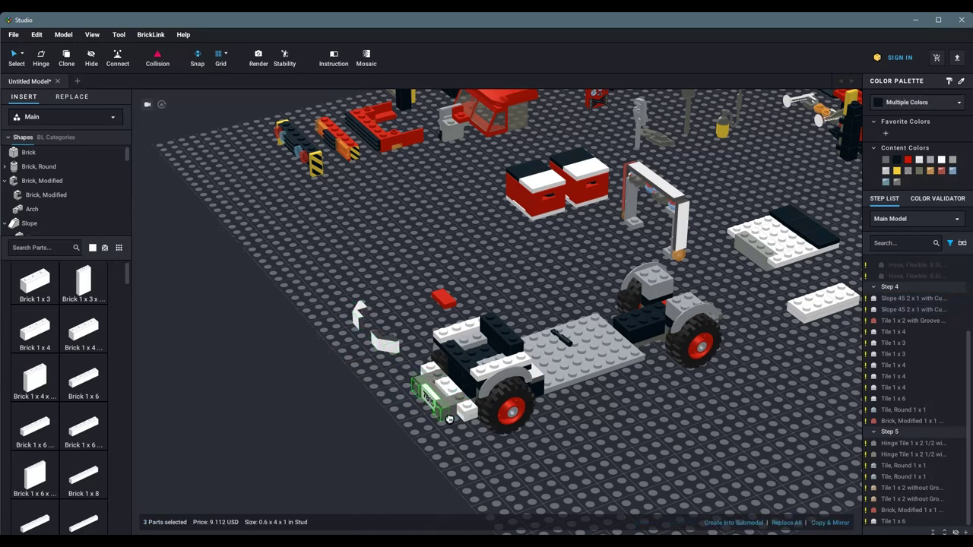
pyautogui.click(358, 316)
pyautogui.moveTo(357, 318); pyautogui.dragTo(430, 388)
pyautogui.click(429, 509)
# Step: Move the headlight assembly with its yellow and black striped ends onto the baseplate in front of the bumper
pyautogui.moveTo(429, 509); pyautogui.dragTo(360, 348, button='right')
pyautogui.moveTo(380, 389); pyautogui.dragTo(378, 409, button='right')
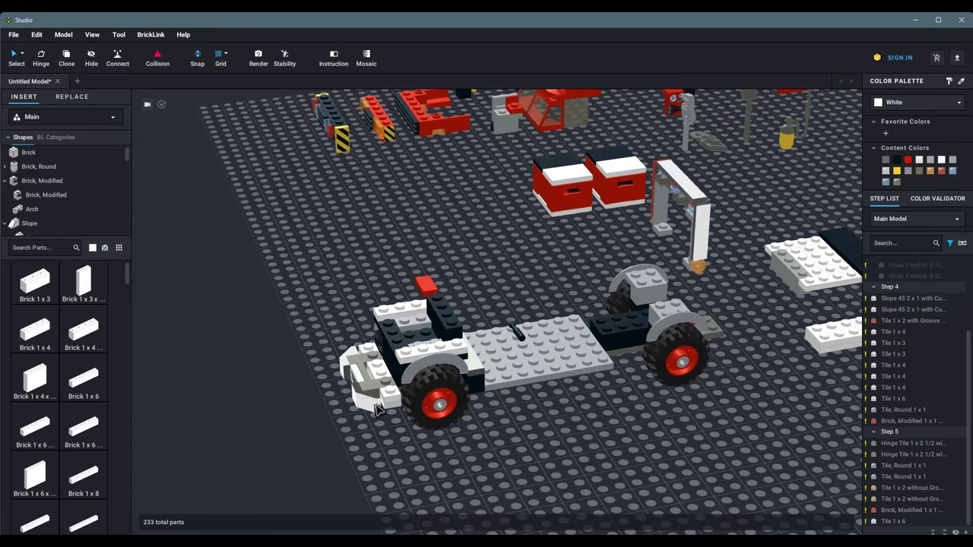
pyautogui.moveTo(644, 245); pyautogui.dragTo(590, 426, button='right')
pyautogui.click(590, 426)
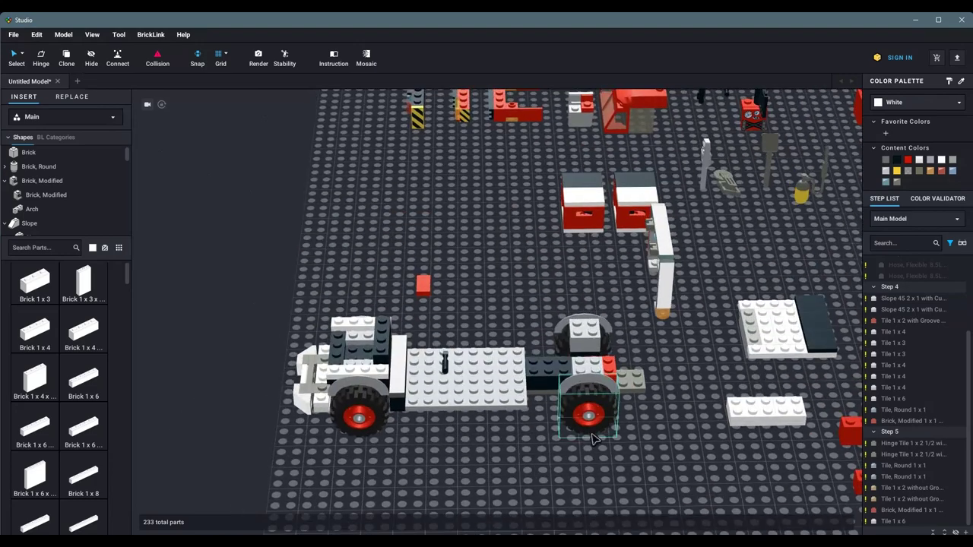
pyautogui.moveTo(477, 441); pyautogui.dragTo(445, 306, button='right')
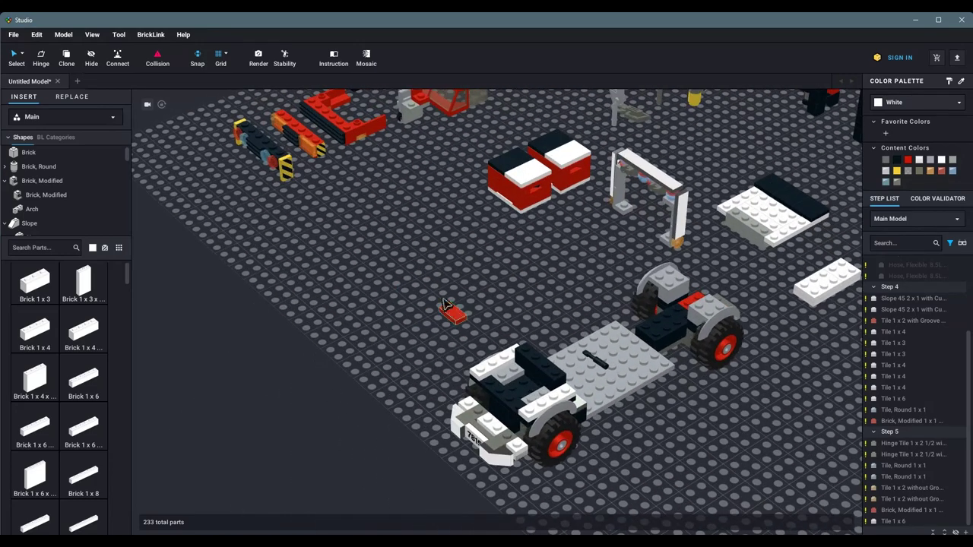
pyautogui.click(237, 135)
pyautogui.moveTo(251, 141); pyautogui.dragTo(317, 152, button='right')
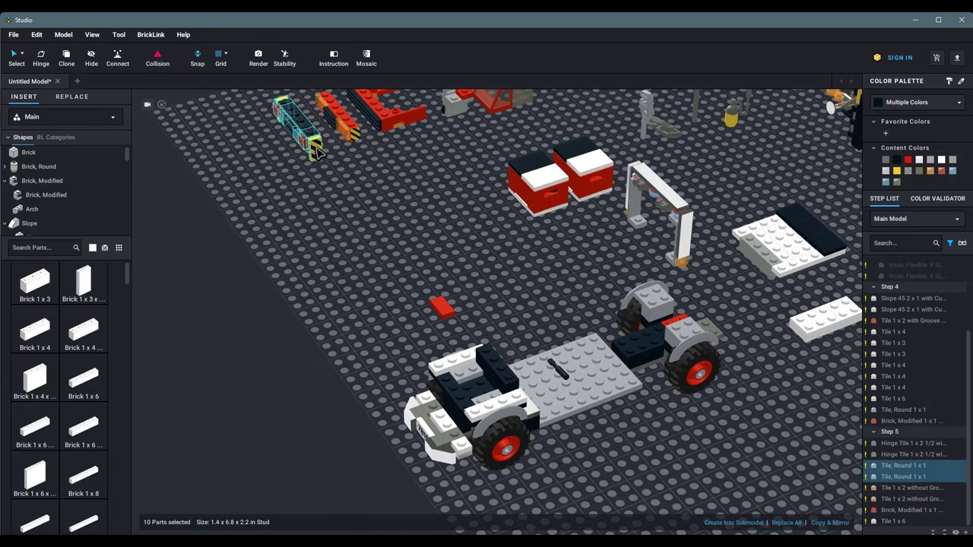
pyautogui.moveTo(318, 152); pyautogui.dragTo(335, 430)
pyautogui.moveTo(334, 429); pyautogui.dragTo(316, 449, button='right')
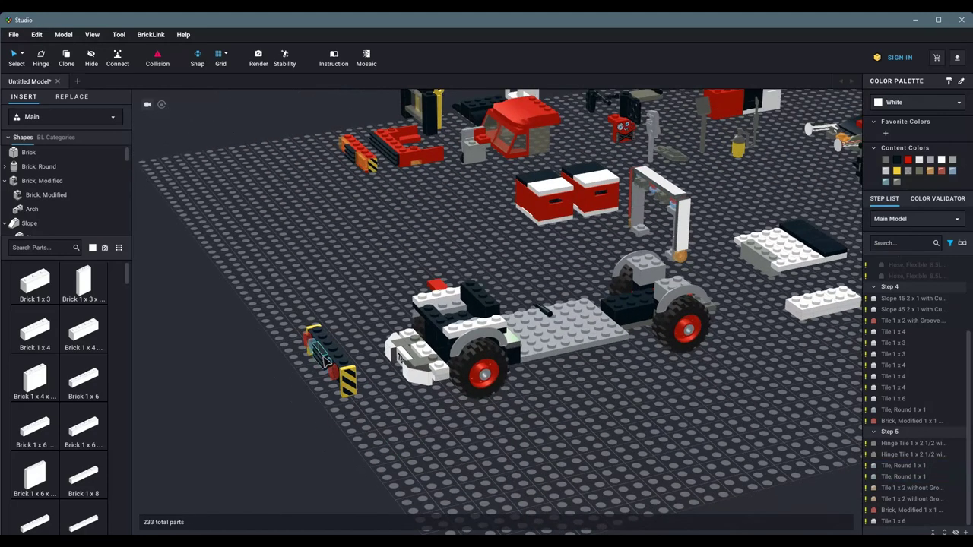
# Step: Mount the modified 1 x 1 bricks, black centre, headlights and striped tiles of the headlight assembly above the front bumper
pyautogui.moveTo(437, 358); pyautogui.dragTo(449, 403, button='right')
pyautogui.click(450, 410)
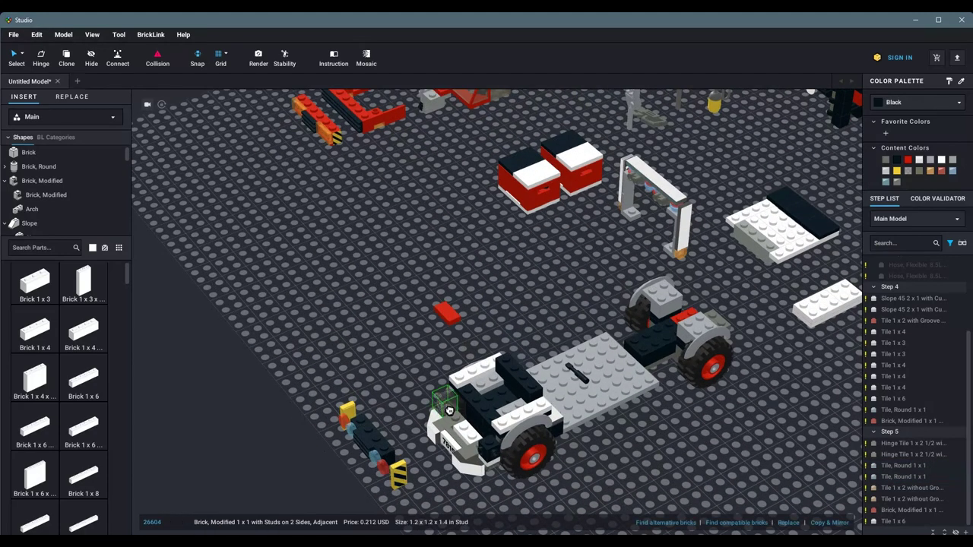
pyautogui.moveTo(375, 430); pyautogui.dragTo(429, 451)
pyautogui.moveTo(429, 450); pyautogui.dragTo(343, 405, button='right')
pyautogui.doubleClick(314, 378)
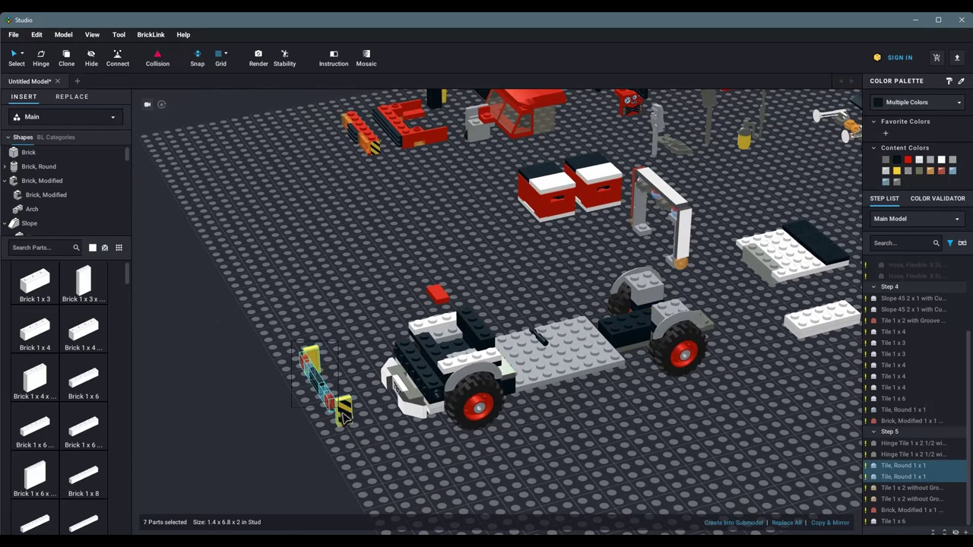
pyautogui.moveTo(343, 416); pyautogui.dragTo(400, 420)
pyautogui.scroll(2, 400, 420)
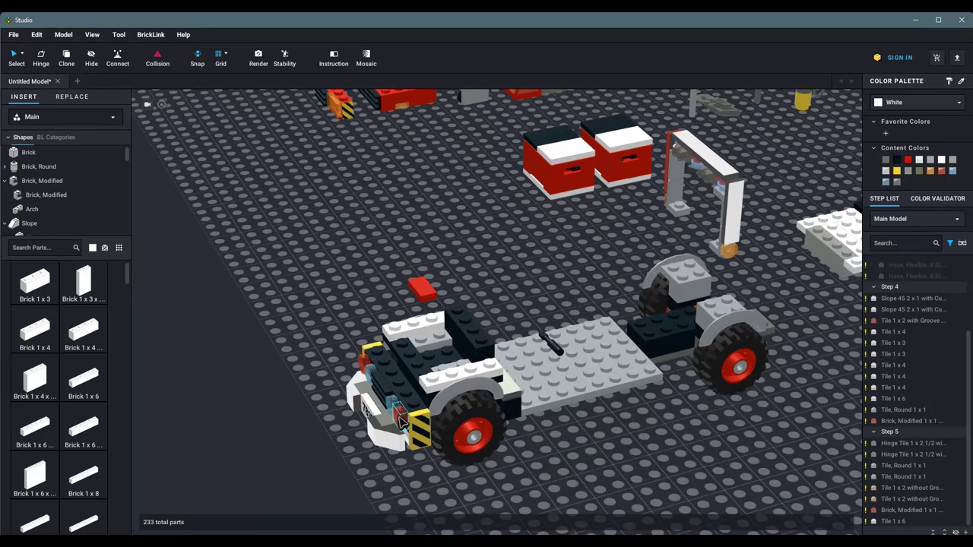
# Step: Move the red brick row with orange lights and black grille in front of the truck
pyautogui.scroll(-3, 384, 260)
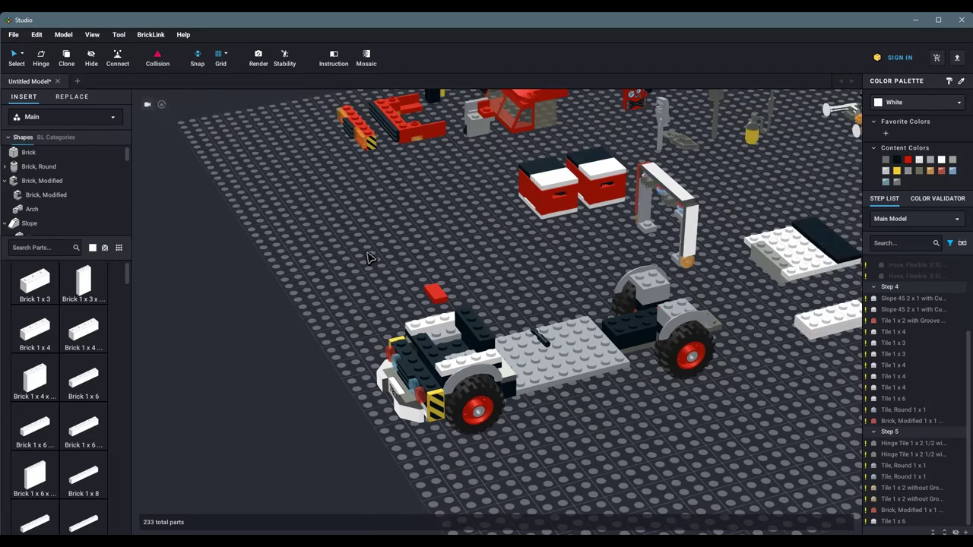
pyautogui.doubleClick(423, 151)
pyautogui.moveTo(423, 151); pyautogui.dragTo(297, 395)
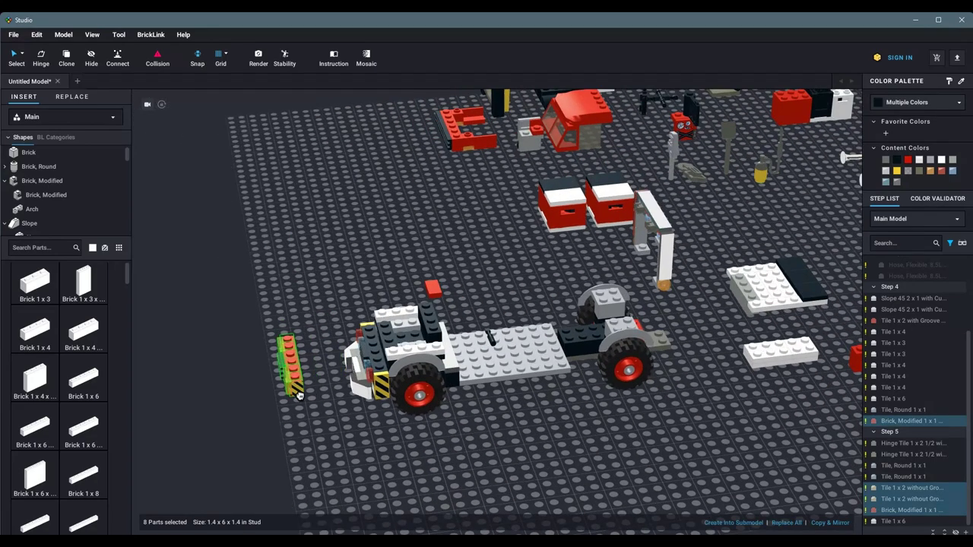
pyautogui.moveTo(297, 395); pyautogui.dragTo(336, 441, button='right')
pyautogui.scroll(2, 370, 427)
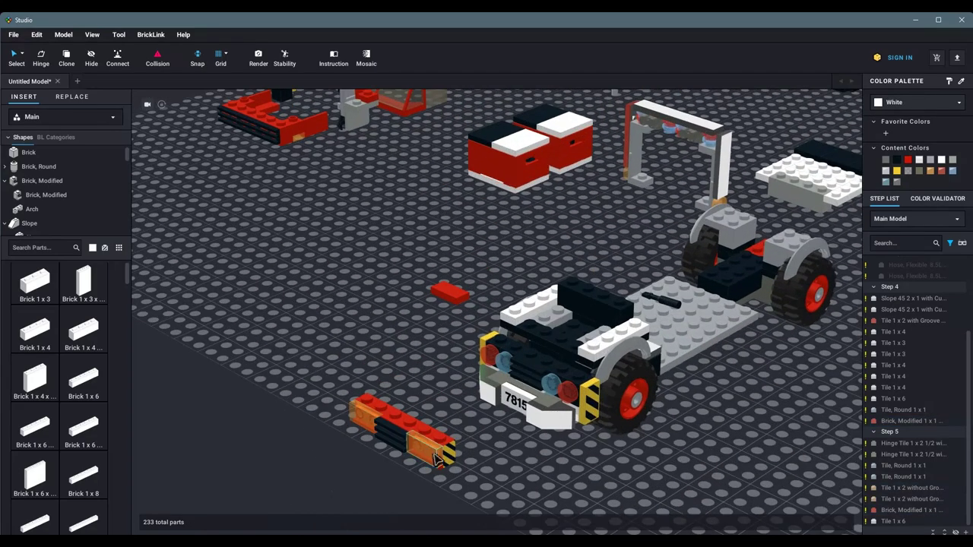
# Step: Place the red bricks in a row above the headlights, with the striped end pieces on the sides
pyautogui.moveTo(437, 460); pyautogui.dragTo(491, 464)
pyautogui.moveTo(368, 403); pyautogui.dragTo(498, 327)
pyautogui.moveTo(408, 410); pyautogui.dragTo(469, 390)
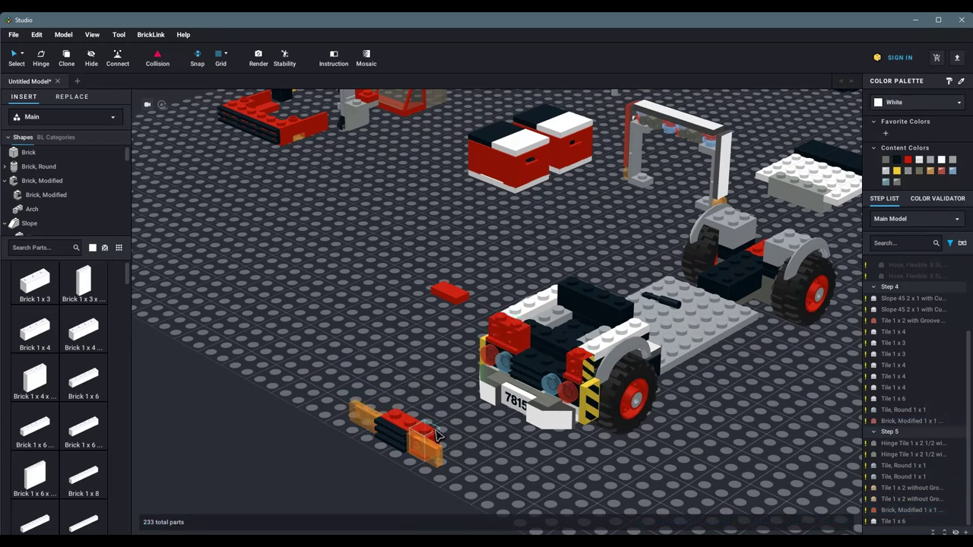
pyautogui.moveTo(403, 423); pyautogui.dragTo(546, 347)
pyautogui.click(464, 458)
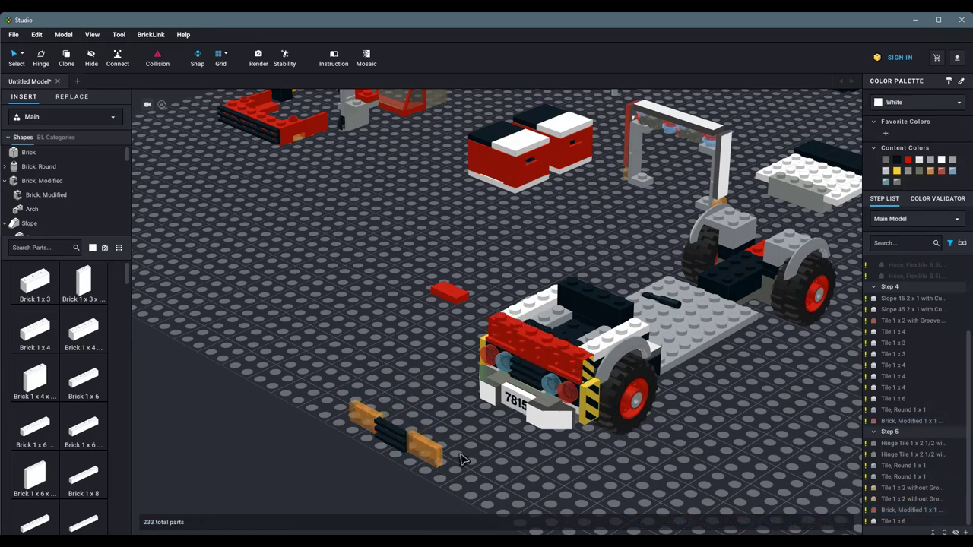
# Step: Attach both transparent orange 1 x 2 tiles and the black grille between them to the front red bricks
pyautogui.moveTo(385, 433); pyautogui.dragTo(558, 359)
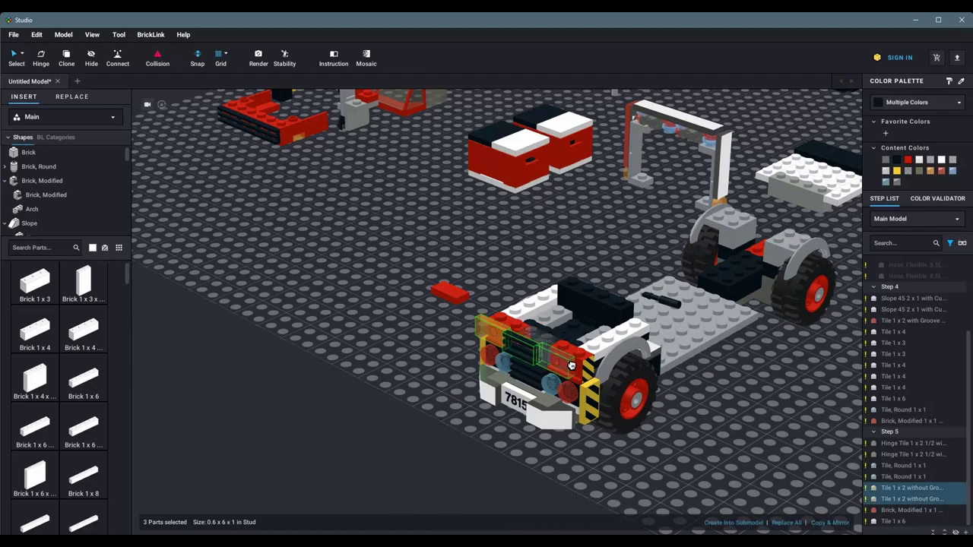
pyautogui.click(335, 339)
pyautogui.moveTo(335, 339); pyautogui.dragTo(401, 332, button='right')
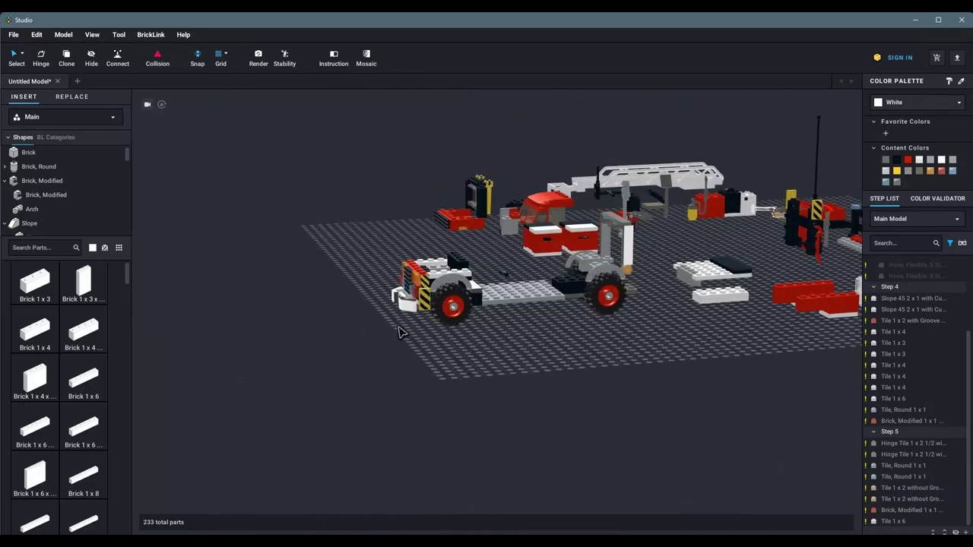
# Step: Move the U-shaped red cab wall assembly onto the baseplate in front of the truck
pyautogui.moveTo(385, 161); pyautogui.dragTo(353, 357)
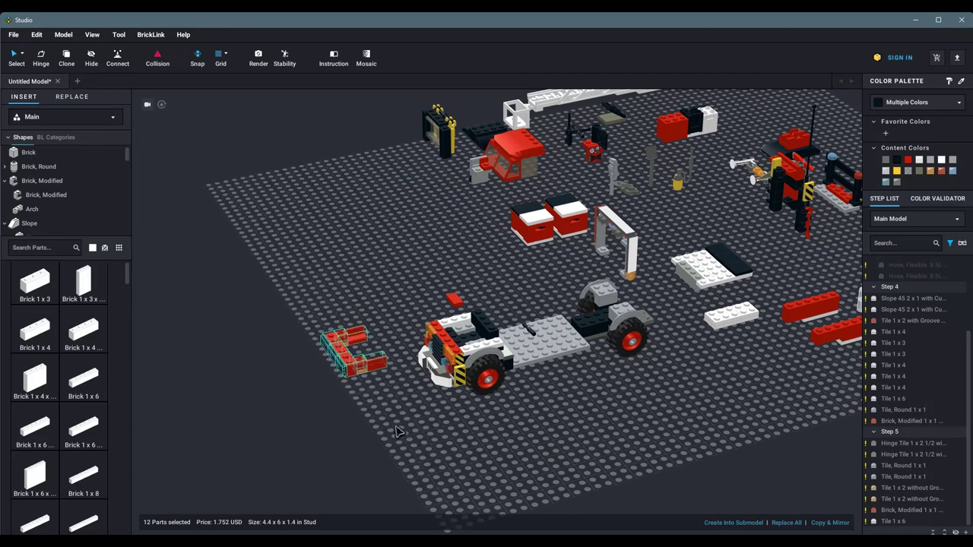
pyautogui.click(320, 395)
pyautogui.scroll(3, 251, 392)
# Step: Stack the front red bricks of the U-shaped assembly in a row on top of the truck's front
pyautogui.moveTo(234, 359); pyautogui.dragTo(408, 332)
pyautogui.hotkey('ctrl', 'z')
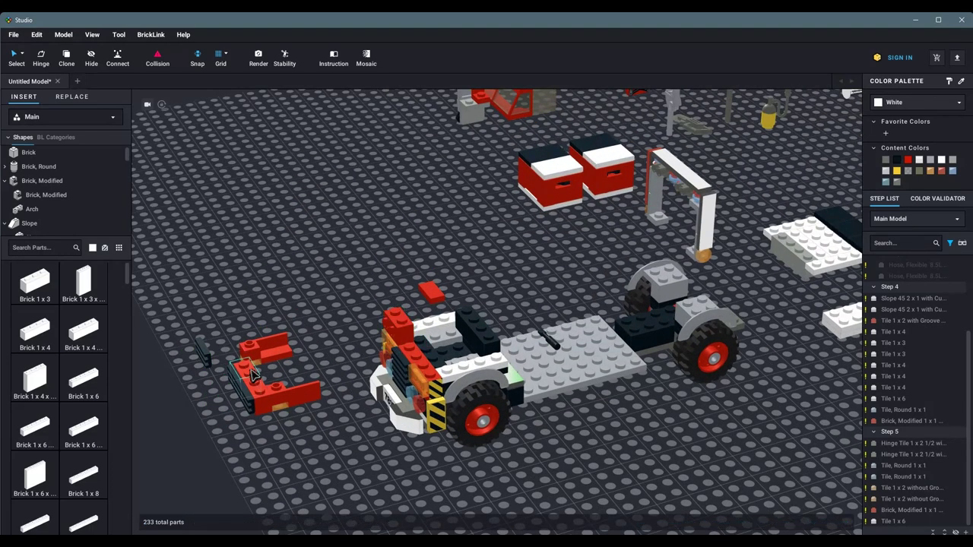
pyautogui.click(217, 360)
pyautogui.moveTo(218, 360); pyautogui.dragTo(403, 334)
pyautogui.click(340, 446)
# Step: Cover the front of the upper red brick row with the black 1 x 2 grille tiles
pyautogui.scroll(1, 340, 446)
pyautogui.moveTo(168, 356); pyautogui.dragTo(317, 362)
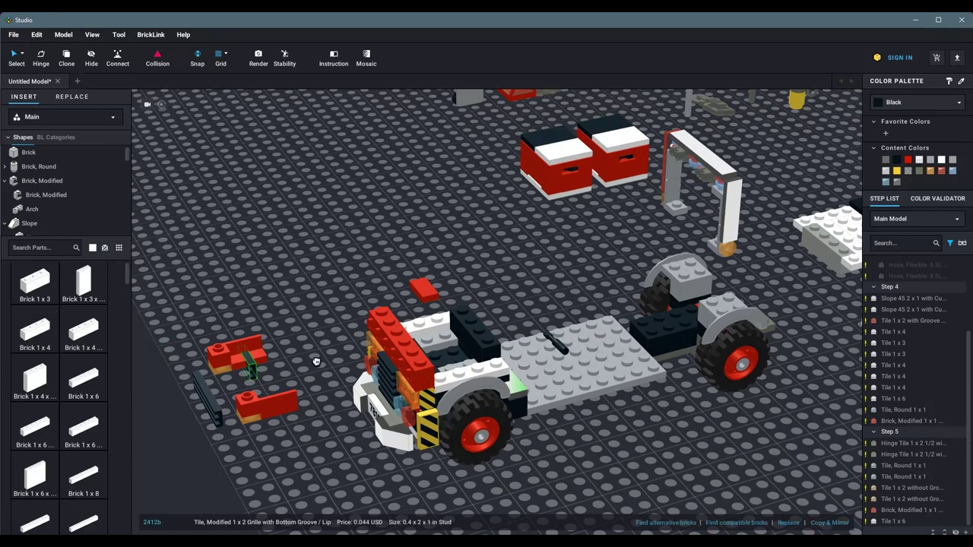
pyautogui.moveTo(378, 337); pyautogui.dragTo(389, 378)
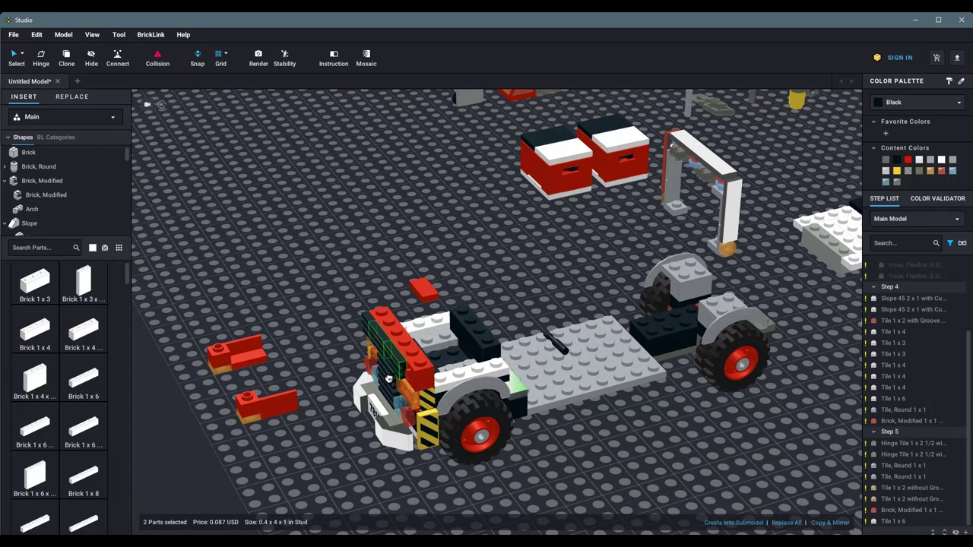
# Step: Attach the remaining red side walls and their orange pieces along both sides of the cab
pyautogui.moveTo(199, 304); pyautogui.dragTo(295, 425)
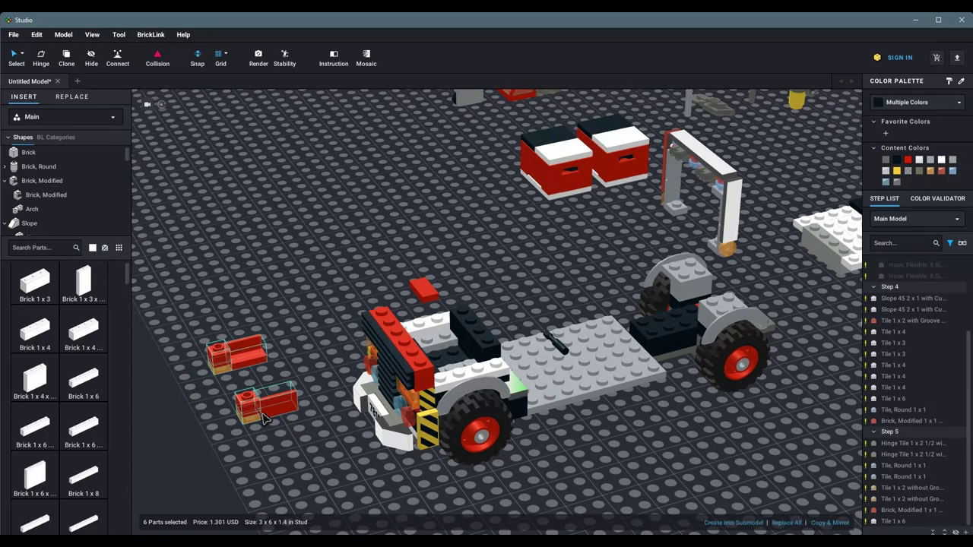
pyautogui.click(264, 418)
pyautogui.click(276, 439)
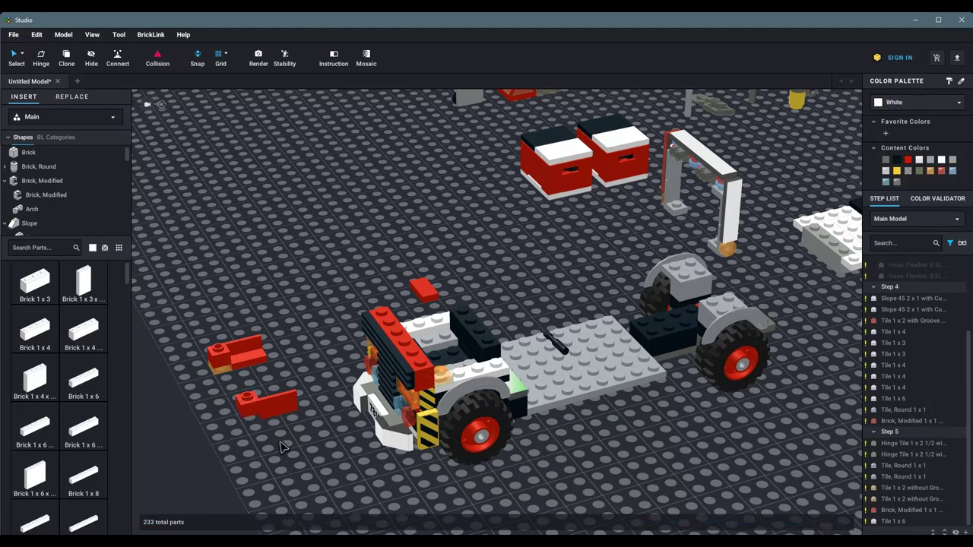
pyautogui.moveTo(266, 402); pyautogui.dragTo(456, 363)
pyautogui.click(258, 369)
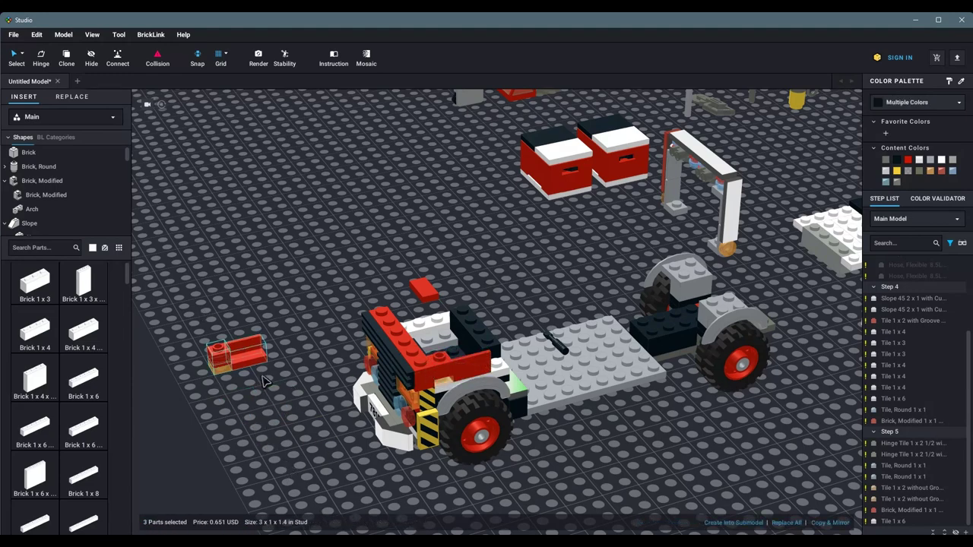
pyautogui.moveTo(264, 381); pyautogui.dragTo(416, 318)
pyautogui.scroll(5, 336, 452)
pyautogui.scroll(-8, 416, 396)
pyautogui.click(416, 395)
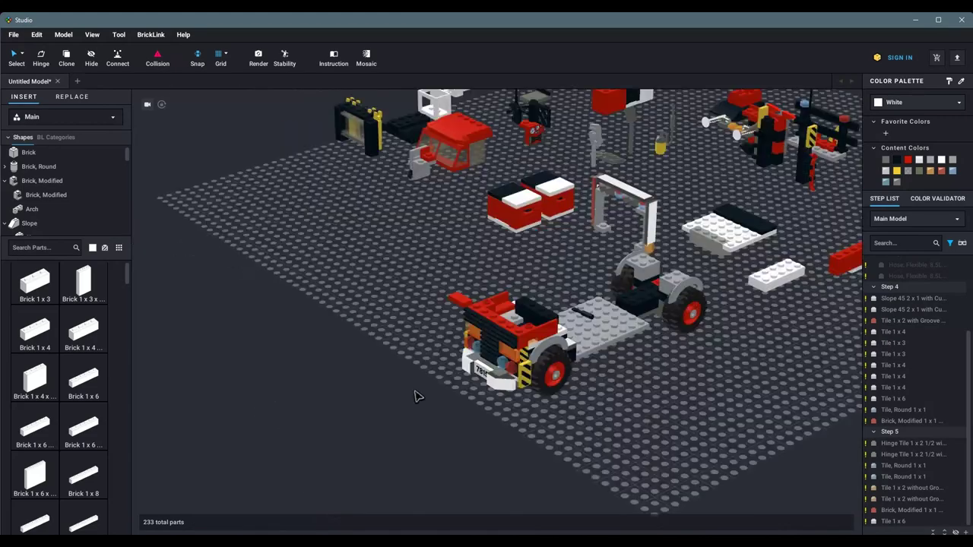
# Step: Move the red cab roof with its windscreen onto the baseplate beside the truck's front
pyautogui.moveTo(416, 396); pyautogui.dragTo(359, 352, button='right')
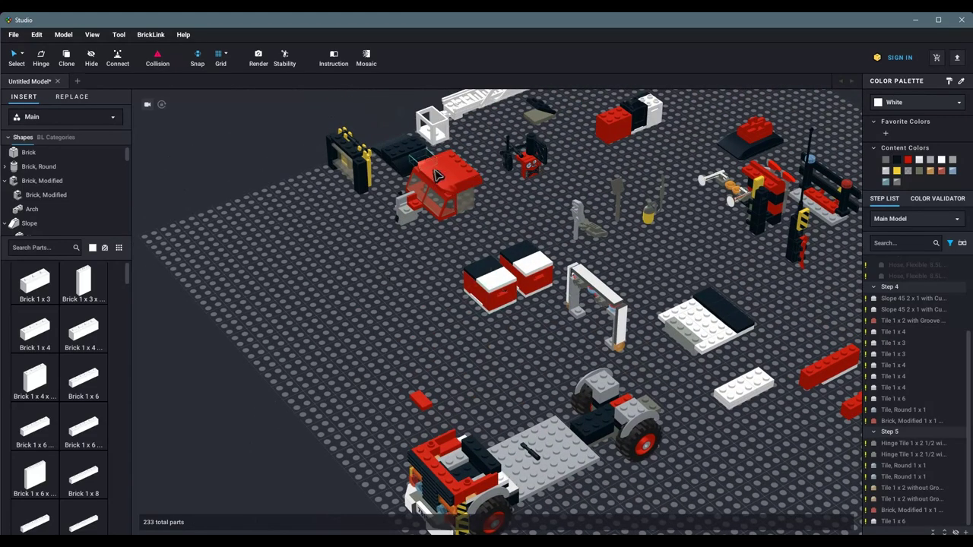
pyautogui.moveTo(436, 175); pyautogui.dragTo(489, 110, button='right')
pyautogui.click(489, 110)
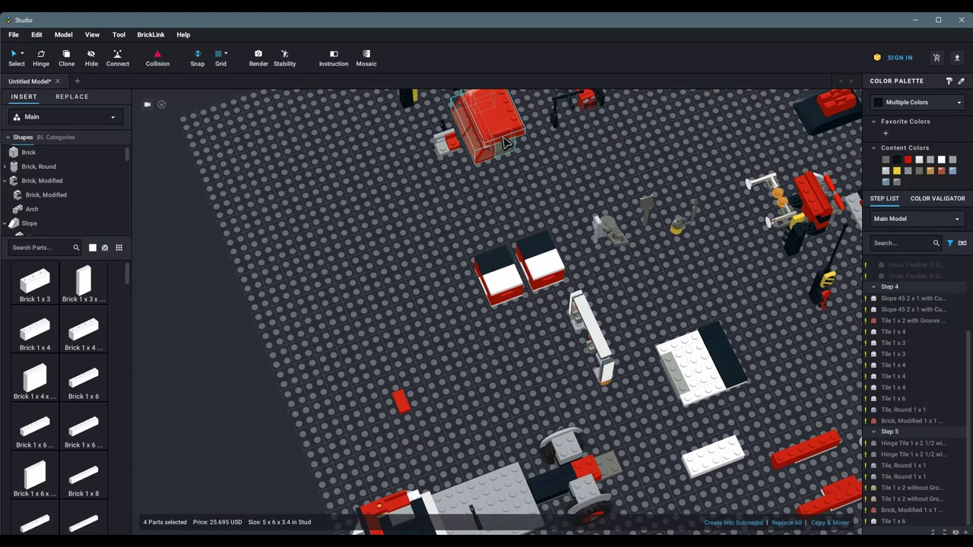
pyautogui.moveTo(504, 143); pyautogui.dragTo(330, 335)
pyautogui.moveTo(330, 334); pyautogui.dragTo(287, 412, button='right')
pyautogui.click(344, 425)
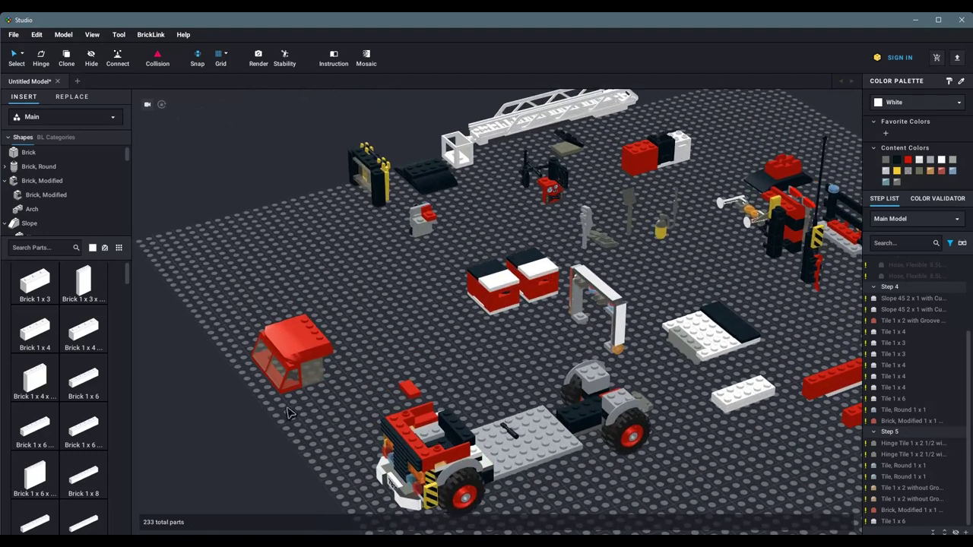
# Step: Move the black and yellow cab rear wall assembly onto the baseplate beside the red roof
pyautogui.click(268, 319)
pyautogui.click(333, 137)
pyautogui.moveTo(378, 178); pyautogui.dragTo(374, 370)
pyautogui.click(333, 448)
# Step: Place the two tall black columns of the rear wall assembly upright behind the cab seat area
pyautogui.scroll(3, 333, 449)
pyautogui.moveTo(315, 412); pyautogui.dragTo(455, 449)
pyautogui.click(456, 404)
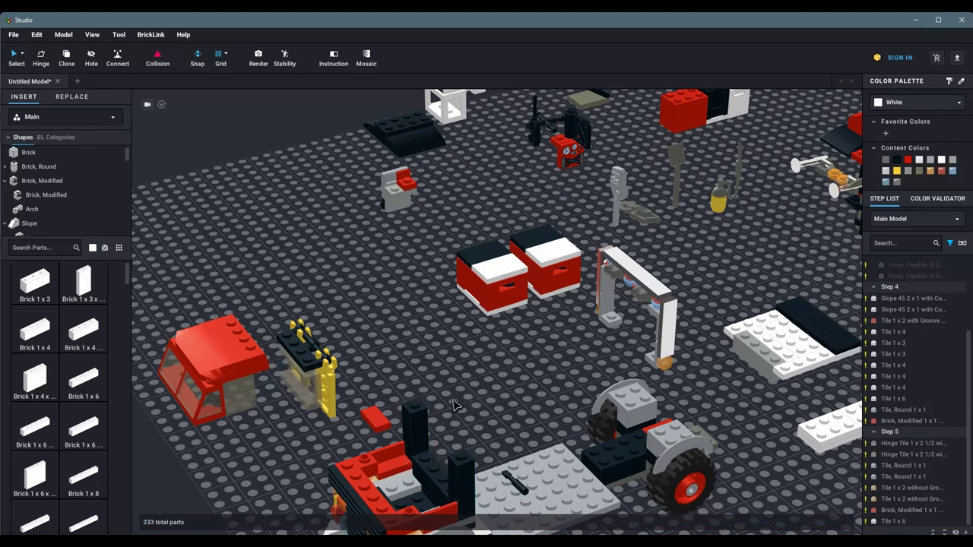
# Step: Insert a Plate 1 x 4 onto the black part of the cab rear wall assembly
pyautogui.moveTo(407, 380); pyautogui.dragTo(255, 360, button='right')
pyautogui.scroll(-3, 61, 190)
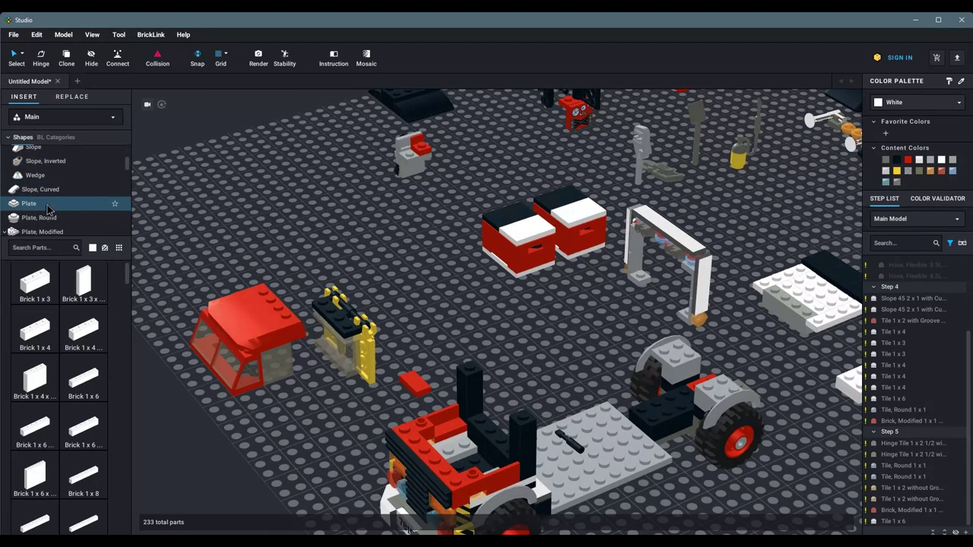
pyautogui.click(28, 203)
pyautogui.moveTo(35, 395); pyautogui.dragTo(334, 331)
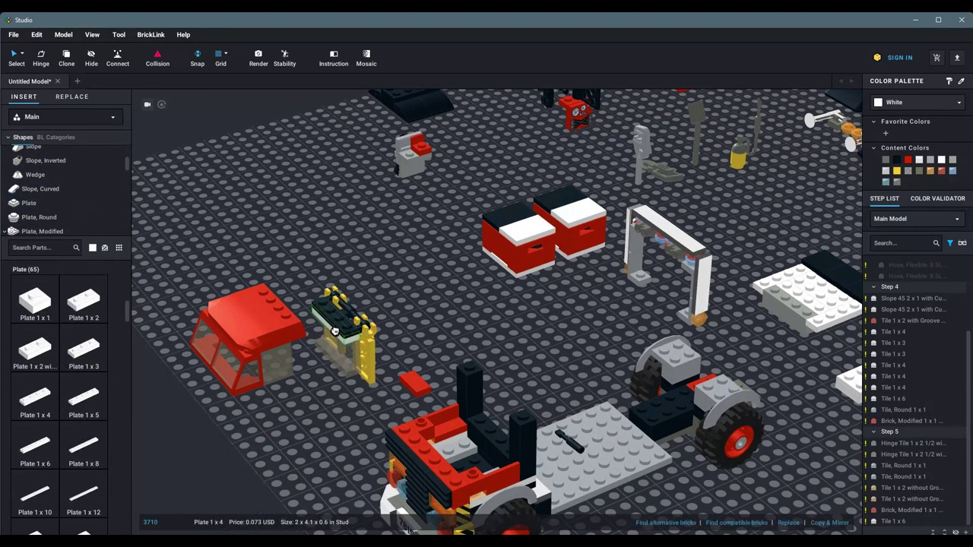
pyautogui.click(585, 327)
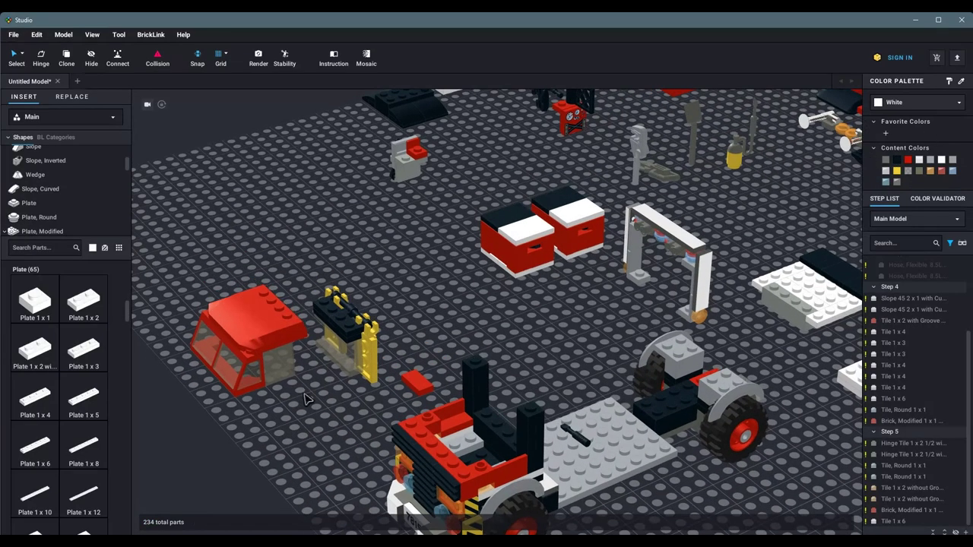
# Step: Mount the red windscreen frame on the front of the cab and fit the red roof on top of it
pyautogui.moveTo(228, 357); pyautogui.dragTo(357, 456)
pyautogui.moveTo(340, 465); pyautogui.dragTo(331, 366, button='right')
pyautogui.moveTo(229, 346); pyautogui.dragTo(251, 300, button='right')
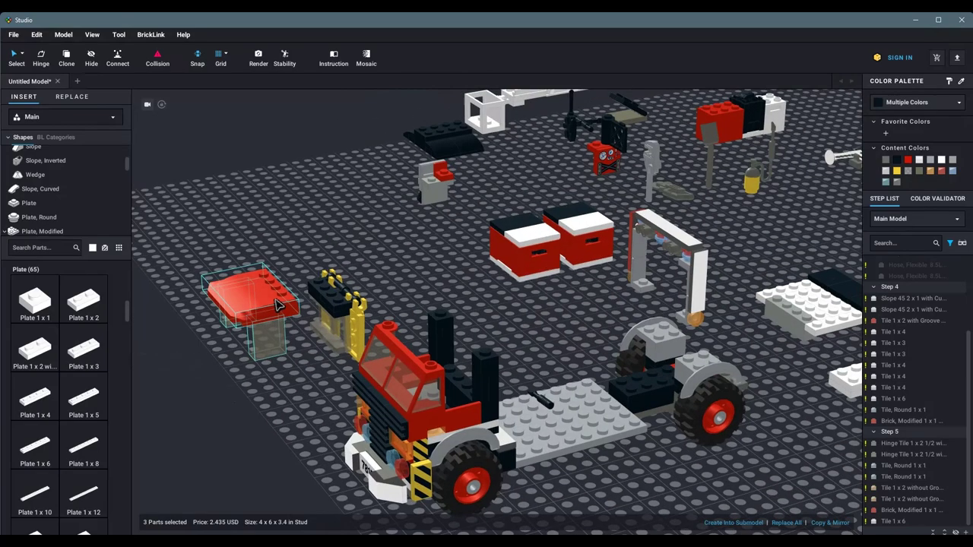
pyautogui.moveTo(250, 301); pyautogui.dragTo(425, 342)
pyautogui.moveTo(425, 342); pyautogui.dragTo(423, 261, button='right')
# Step: Fit the transparent rear window panels between the black columns at the back of the cab
pyautogui.click(423, 261)
pyautogui.moveTo(423, 261); pyautogui.dragTo(340, 377)
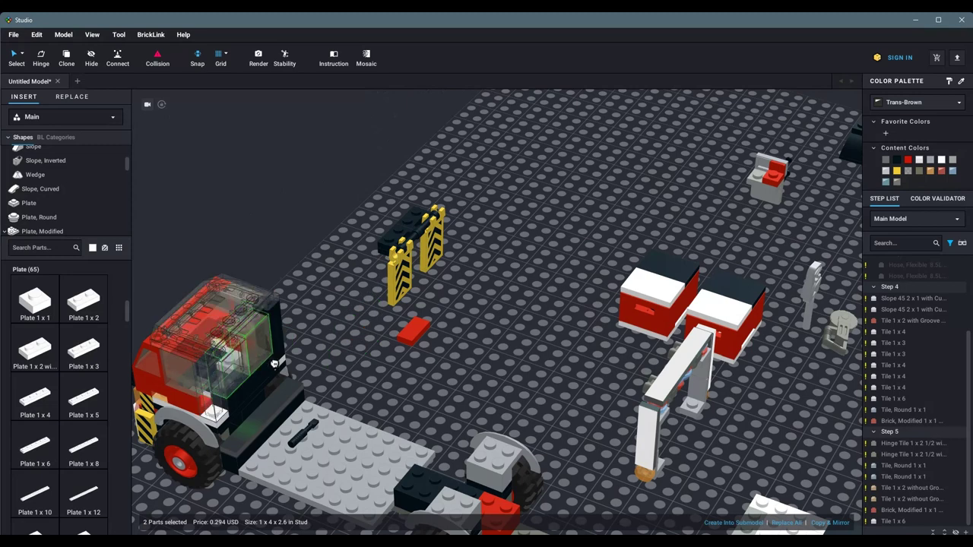
pyautogui.click(340, 378)
# Step: Attach the black plates and the two yellow striped panels to the back of the cab
pyautogui.click(384, 257)
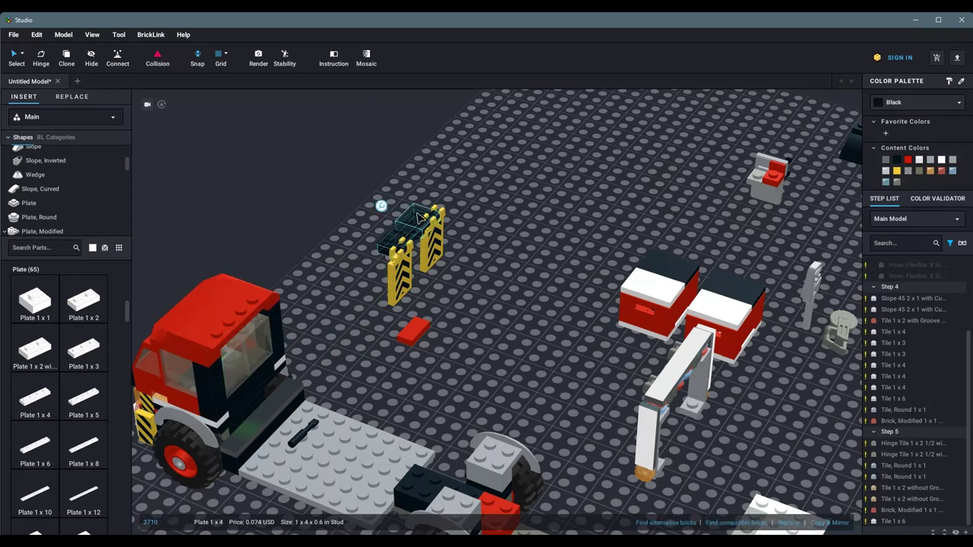
pyautogui.moveTo(384, 257); pyautogui.dragTo(315, 345)
pyautogui.click(314, 352)
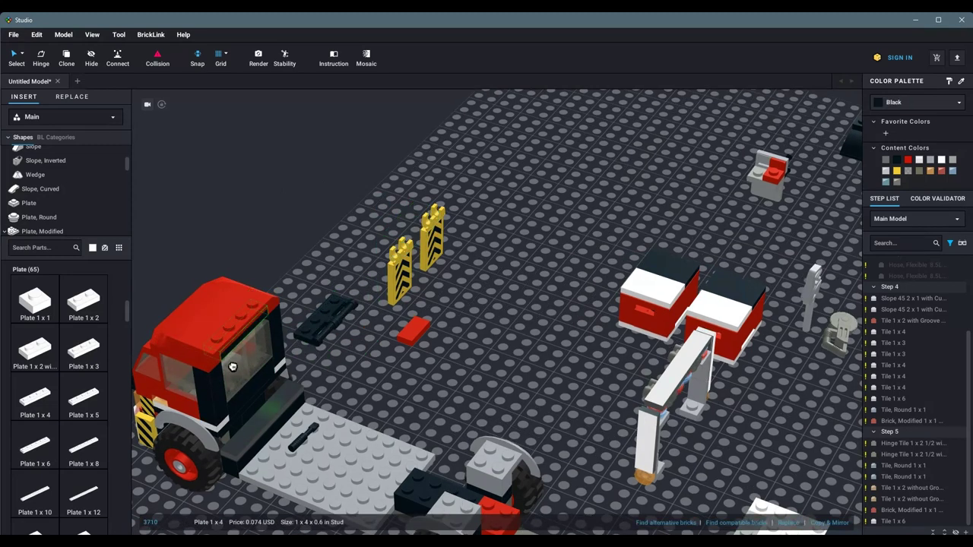
pyautogui.moveTo(220, 358); pyautogui.dragTo(327, 374, button='right')
pyautogui.click(212, 303)
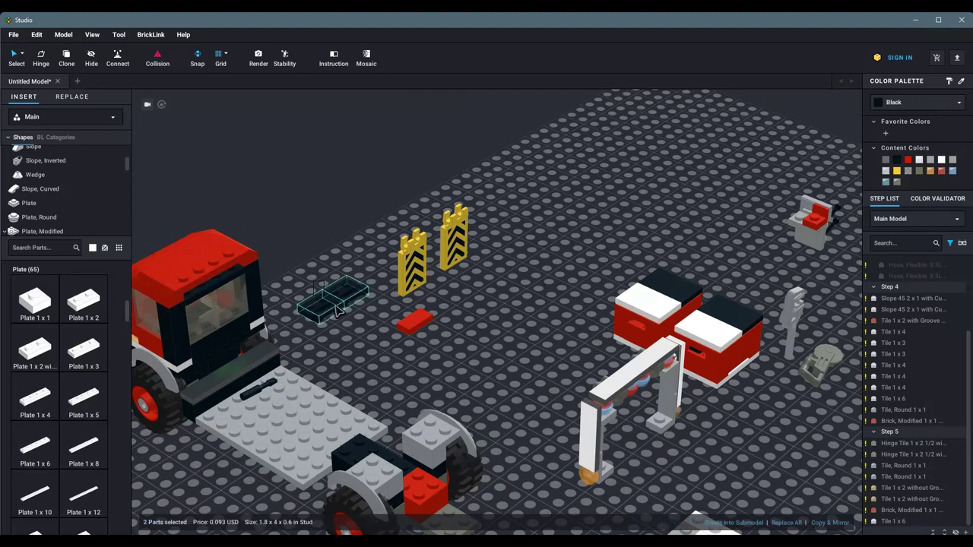
pyautogui.moveTo(439, 265); pyautogui.dragTo(278, 310)
pyautogui.click(431, 328)
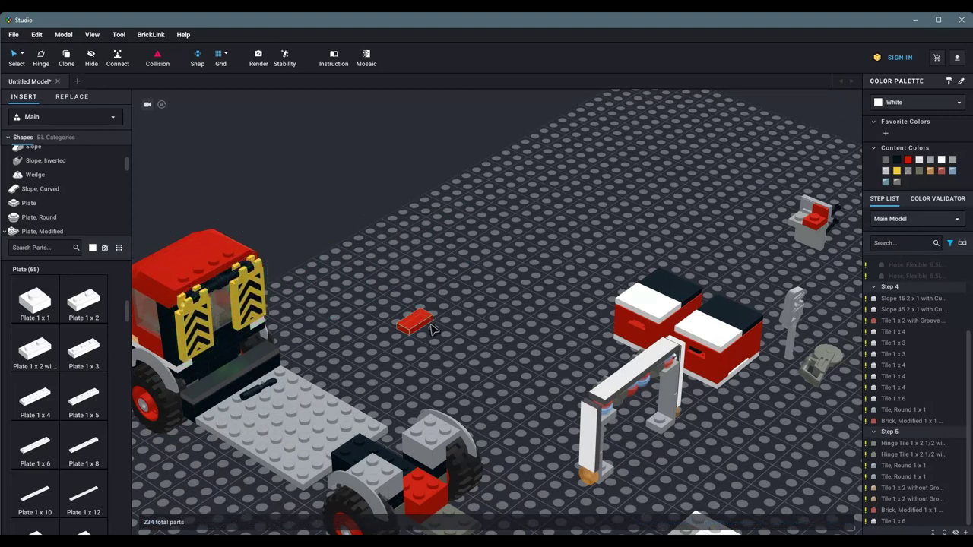
# Step: Move the storage block of white cabinet, black container and red cupboard beside the chassis and release it from its submodel
pyautogui.moveTo(342, 316); pyautogui.dragTo(505, 380, button='right')
pyautogui.moveTo(493, 340); pyautogui.dragTo(748, 367, button='right')
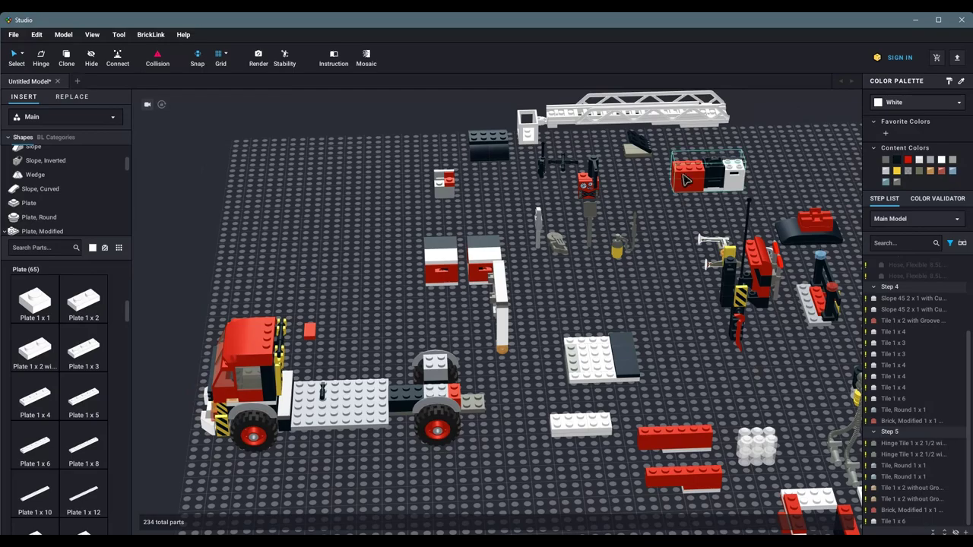
pyautogui.moveTo(350, 304); pyautogui.dragTo(486, 473, button='right')
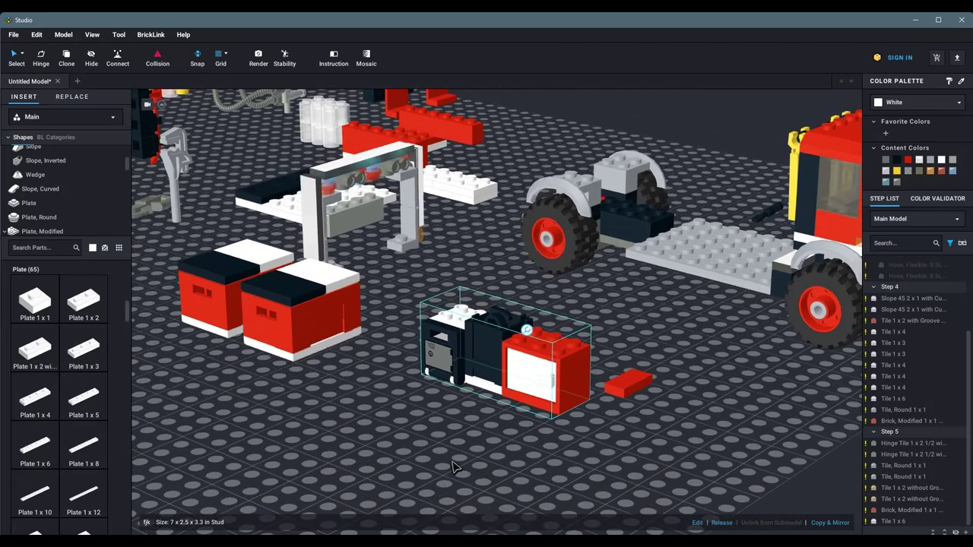
pyautogui.click(453, 466)
pyautogui.hotkey('ctrl', 'z')
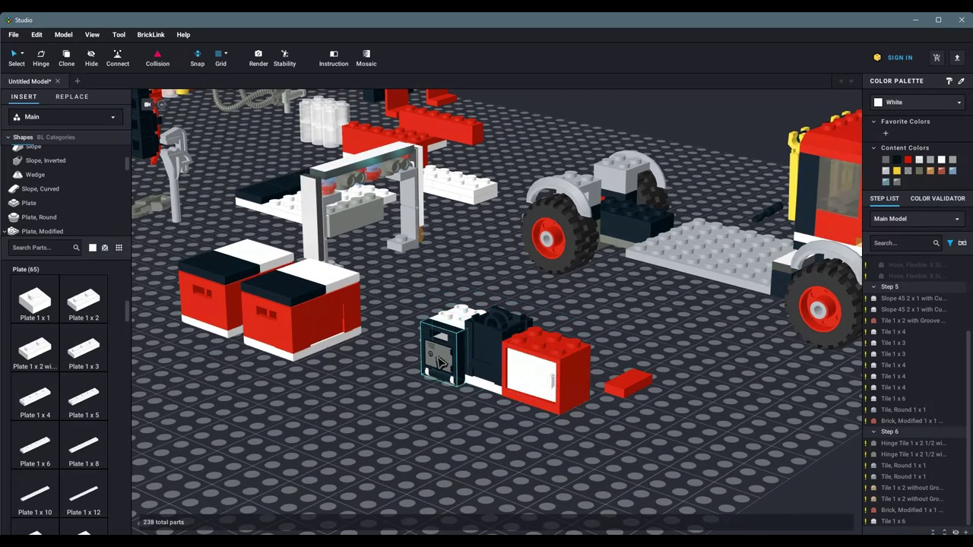
# Step: Separate the white cabinet, black container and red cupboard on the baseplate, then undo the separation
pyautogui.moveTo(482, 396); pyautogui.dragTo(477, 399, button='right')
pyautogui.moveTo(477, 399); pyautogui.dragTo(383, 480)
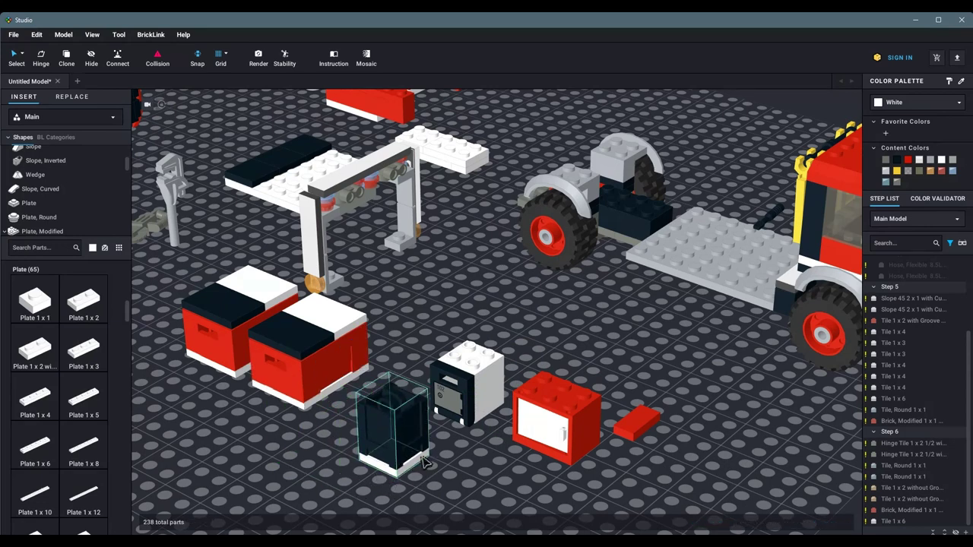
pyautogui.hotkey('ctrl', 'z')
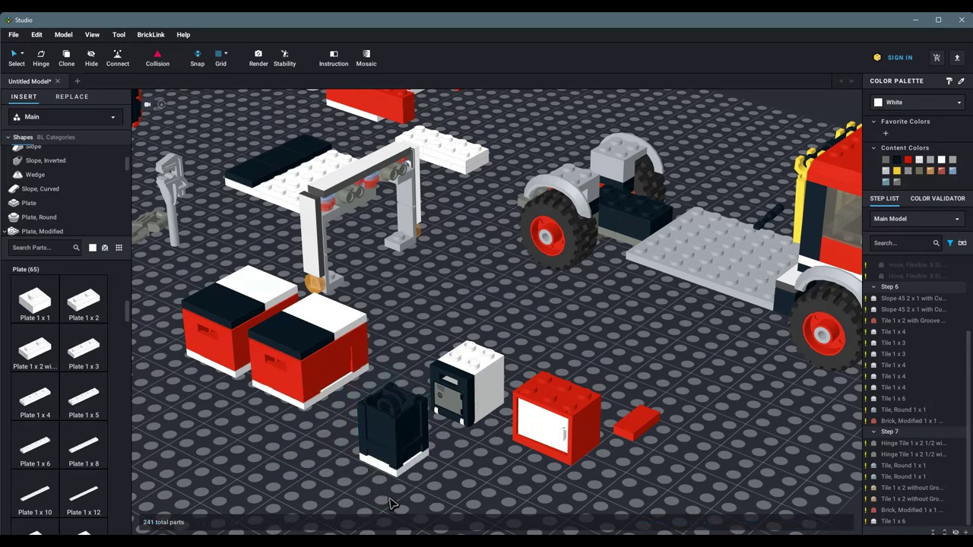
pyautogui.moveTo(415, 456); pyautogui.dragTo(506, 402)
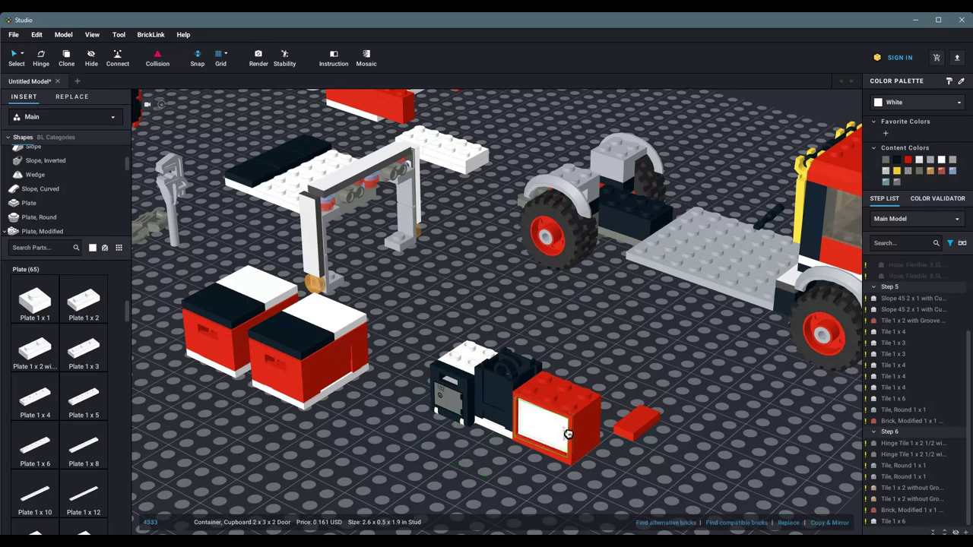
# Step: Place the complete storage block along the far side of the chassis between the cab and the rear wheels
pyautogui.click(445, 384)
pyautogui.moveTo(426, 338); pyautogui.dragTo(784, 275)
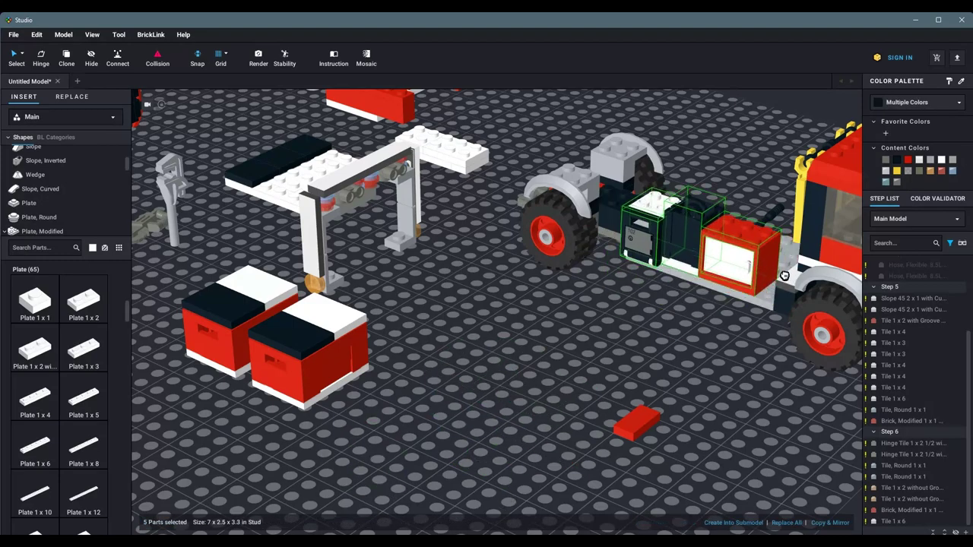
pyautogui.click(741, 409)
pyautogui.moveTo(741, 409); pyautogui.dragTo(513, 243, button='right')
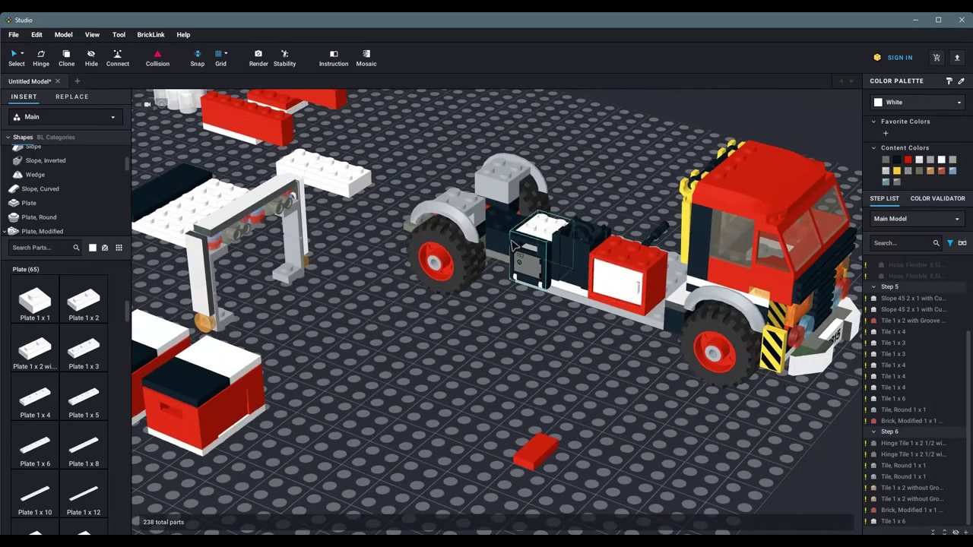
# Step: Bring the red, black and white divider parts beside the truck and set the red divider across the chassis behind the cab
pyautogui.moveTo(383, 407); pyautogui.dragTo(512, 312, button='right')
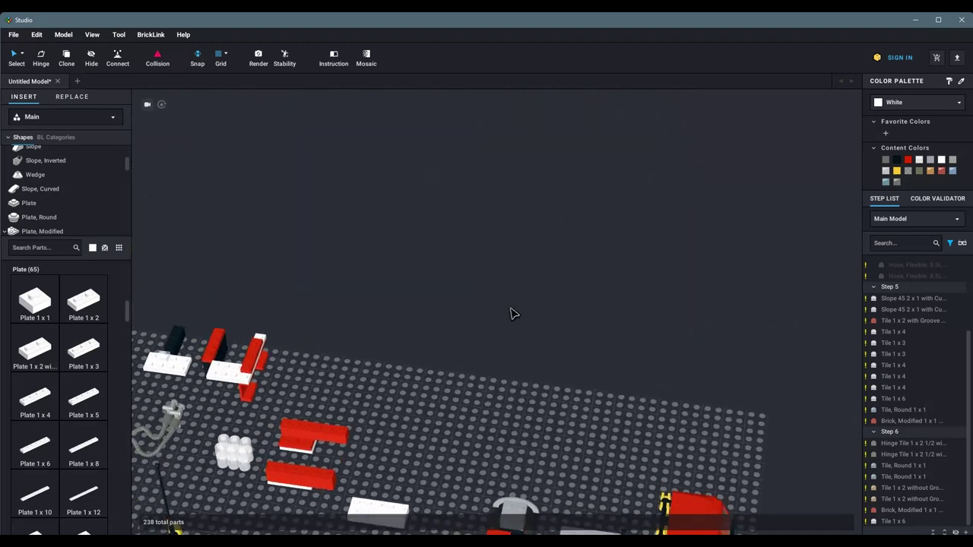
pyautogui.doubleClick(175, 340)
pyautogui.moveTo(175, 340); pyautogui.dragTo(561, 468)
pyautogui.click(645, 480)
pyautogui.moveTo(645, 480); pyautogui.dragTo(502, 220, button='right')
pyautogui.click(604, 272)
pyautogui.moveTo(604, 272); pyautogui.dragTo(424, 490, button='right')
pyautogui.click(416, 329)
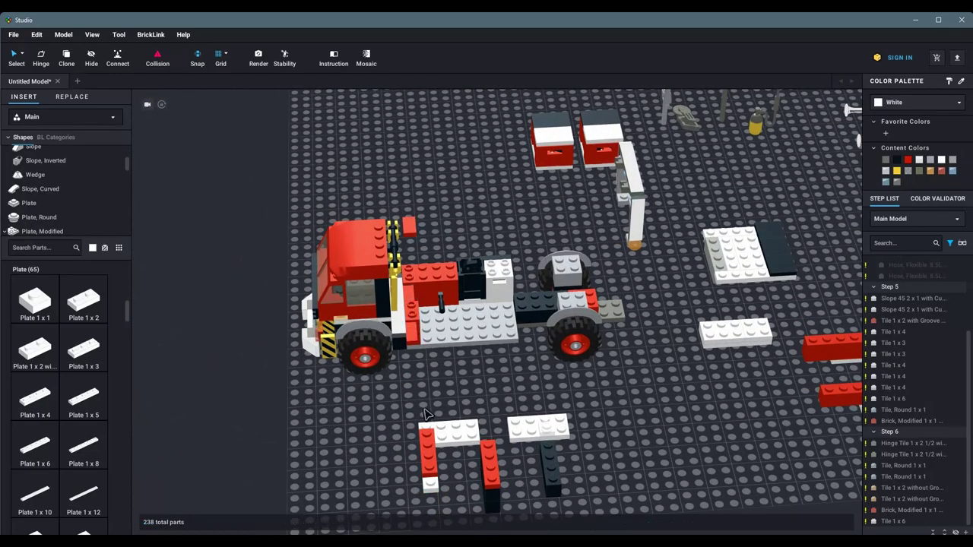
# Step: Place the joined red and white plates on top of the red divider and the red cupboard
pyautogui.moveTo(417, 329); pyautogui.dragTo(603, 266, button='right')
pyautogui.moveTo(608, 225); pyautogui.dragTo(492, 272)
pyautogui.click(622, 240)
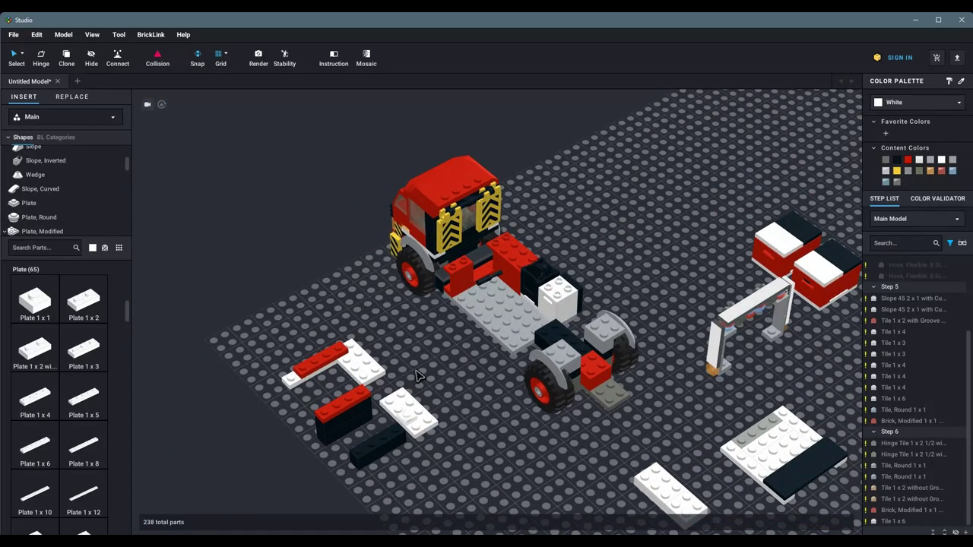
pyautogui.moveTo(416, 374); pyautogui.dragTo(446, 401, button='right')
pyautogui.click(431, 415)
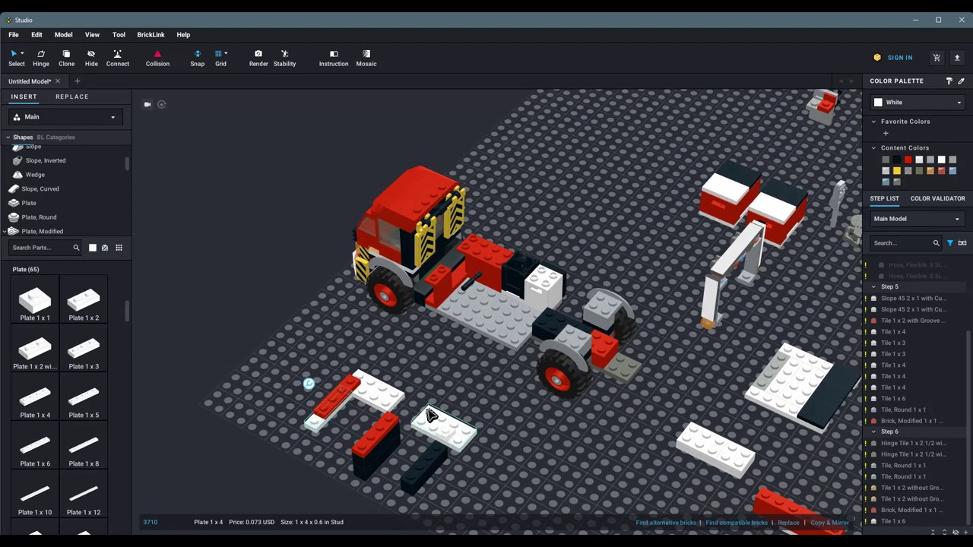
pyautogui.moveTo(393, 409); pyautogui.dragTo(473, 243)
# Step: Place the red-topped black divider across the middle of the chassis and try the remaining black divider with its white plates behind it
pyautogui.click(365, 426)
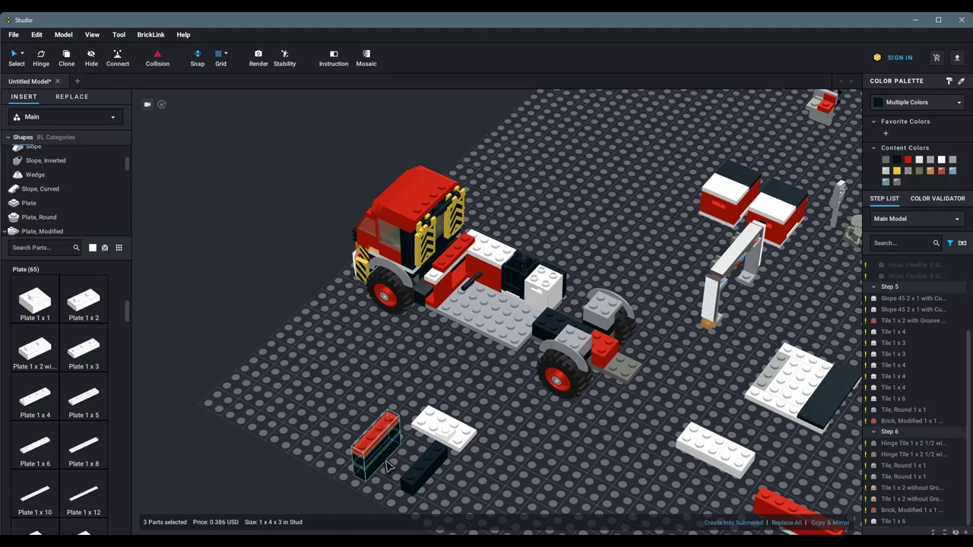
pyautogui.moveTo(365, 426); pyautogui.dragTo(493, 313)
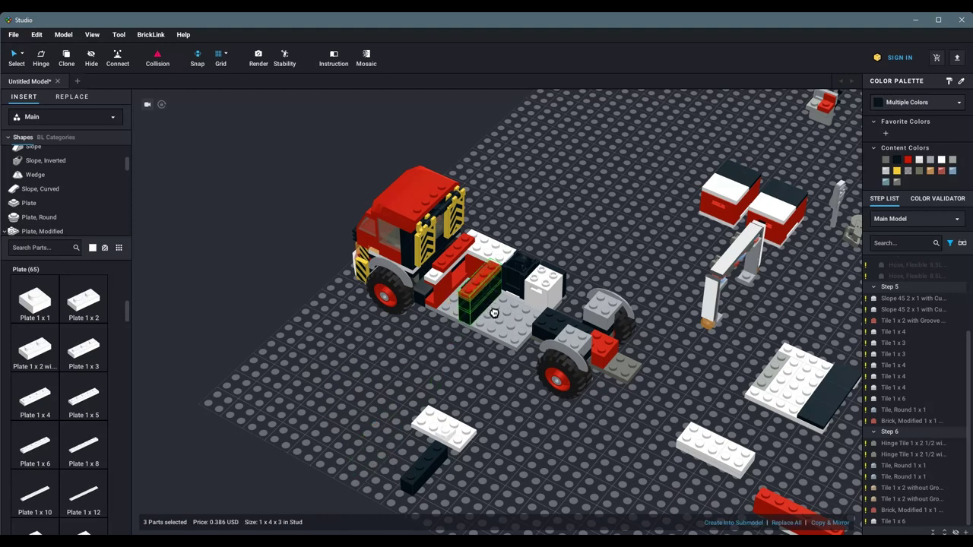
pyautogui.click(445, 422)
pyautogui.moveTo(445, 422); pyautogui.dragTo(532, 335)
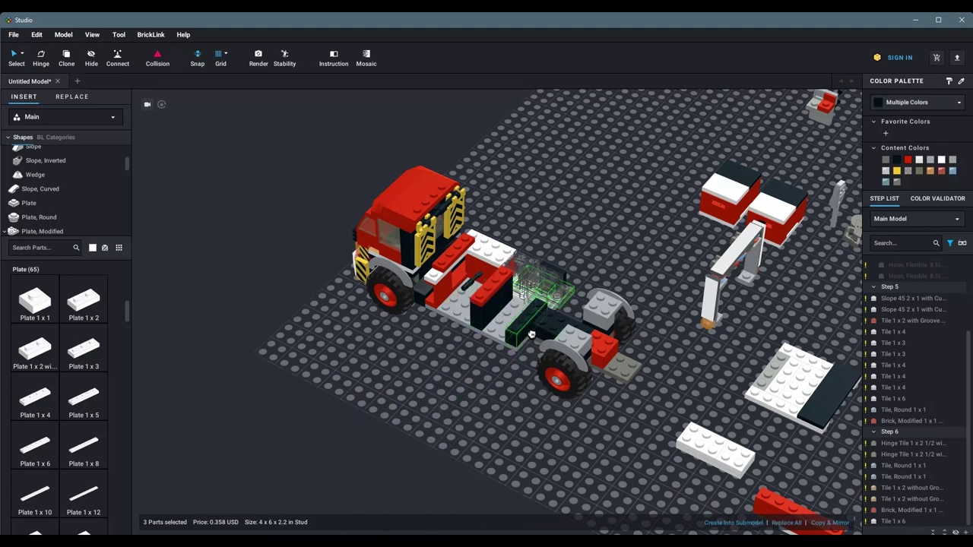
# Step: Set the black divider on a red plate ahead of the rear wheels, with its white plates over the white cabinet
pyautogui.moveTo(552, 330); pyautogui.dragTo(529, 385, button='right')
pyautogui.click(601, 319)
pyautogui.keyDown('shift'); pyautogui.click(545, 319); pyautogui.keyUp('shift')
pyautogui.click(528, 385)
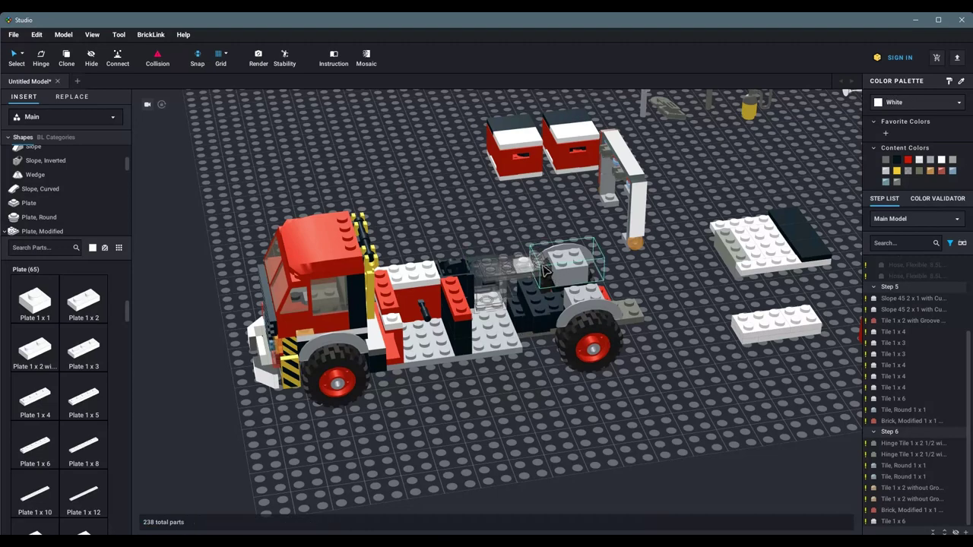
pyautogui.click(543, 323)
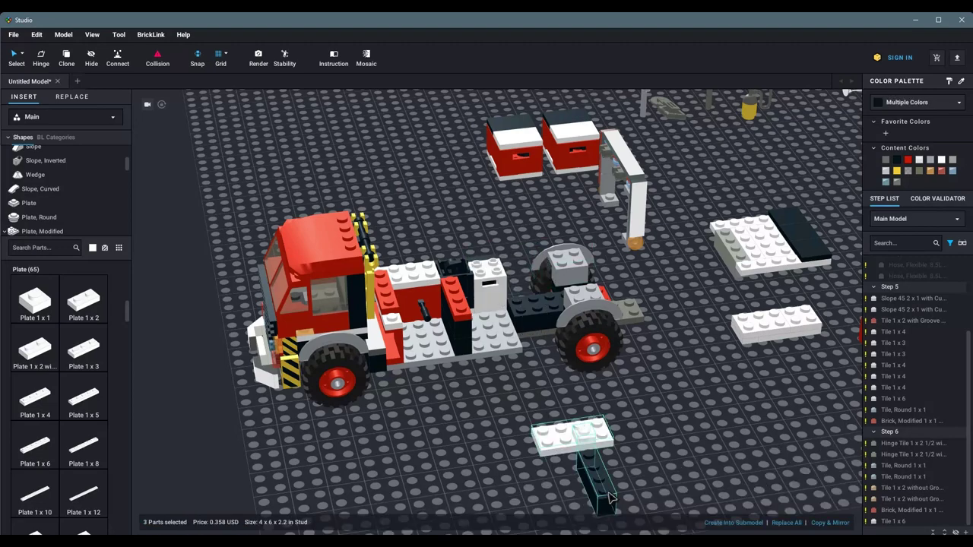
pyautogui.moveTo(545, 308); pyautogui.dragTo(608, 384, button='right')
pyautogui.click(535, 306)
pyautogui.click(500, 295)
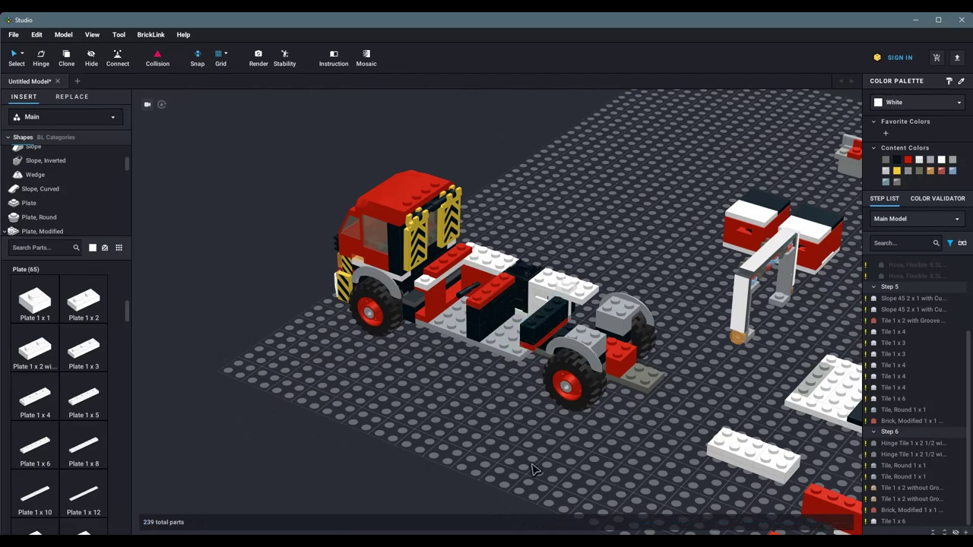
# Step: Move one of the two red storage boxes onto the baseplate in front of the truck's open side
pyautogui.scroll(-3, 601, 464)
pyautogui.moveTo(628, 469); pyautogui.dragTo(385, 290, button='right')
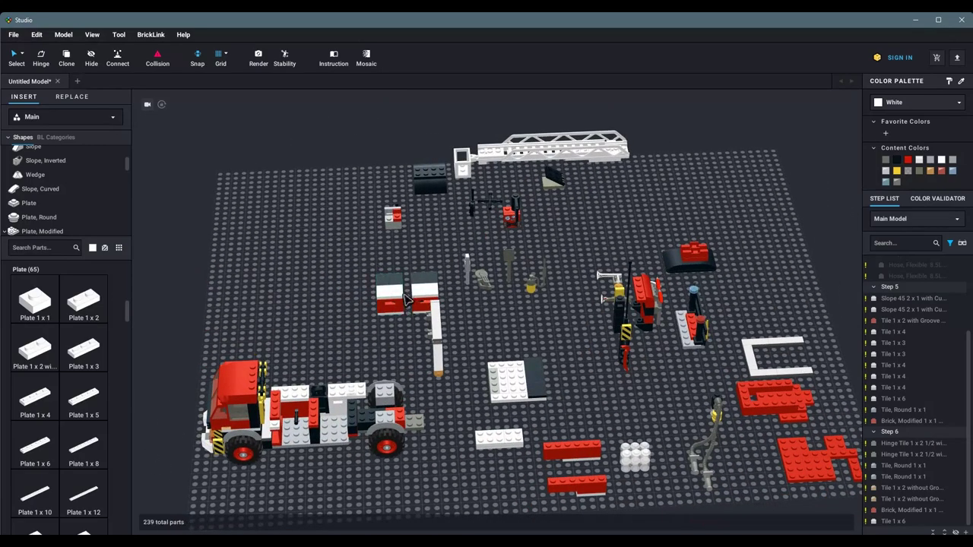
pyautogui.moveTo(405, 298); pyautogui.dragTo(334, 479)
pyautogui.scroll(4, 456, 463)
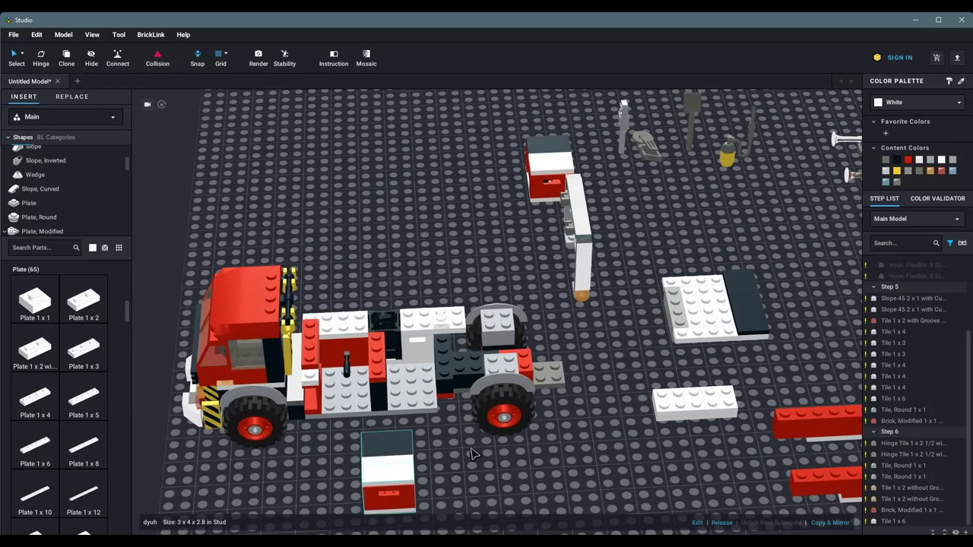
# Step: Release the red storage box from its submodel, lift off its lid tiles, and undo the disassembly
pyautogui.moveTo(471, 453); pyautogui.dragTo(488, 407, button='middle')
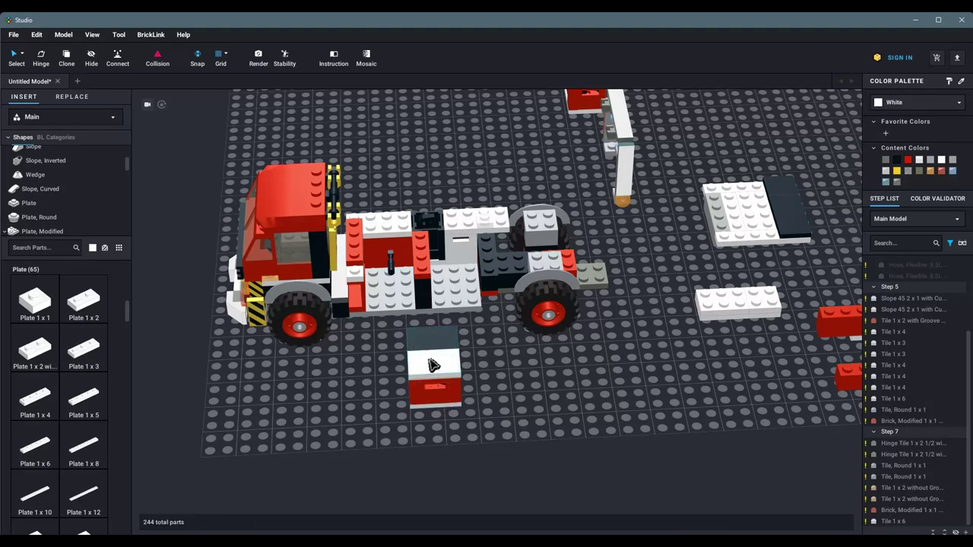
pyautogui.moveTo(432, 368); pyautogui.dragTo(330, 403)
pyautogui.moveTo(418, 445); pyautogui.dragTo(417, 344, button='right')
pyautogui.moveTo(395, 314); pyautogui.dragTo(466, 354)
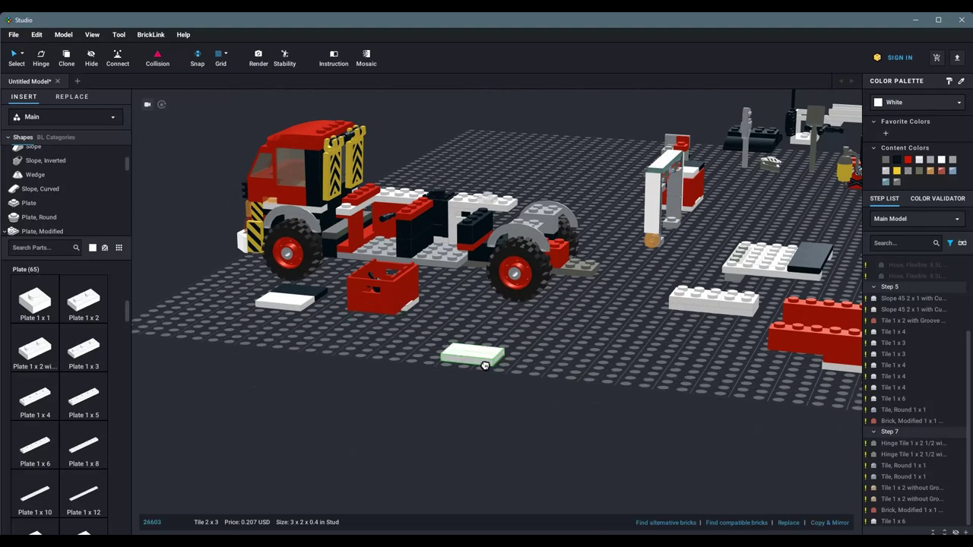
pyautogui.moveTo(465, 355); pyautogui.dragTo(502, 456, button='right')
pyautogui.hotkey('ctrl', 'z')
pyautogui.hotkey('ctrl', 'z')
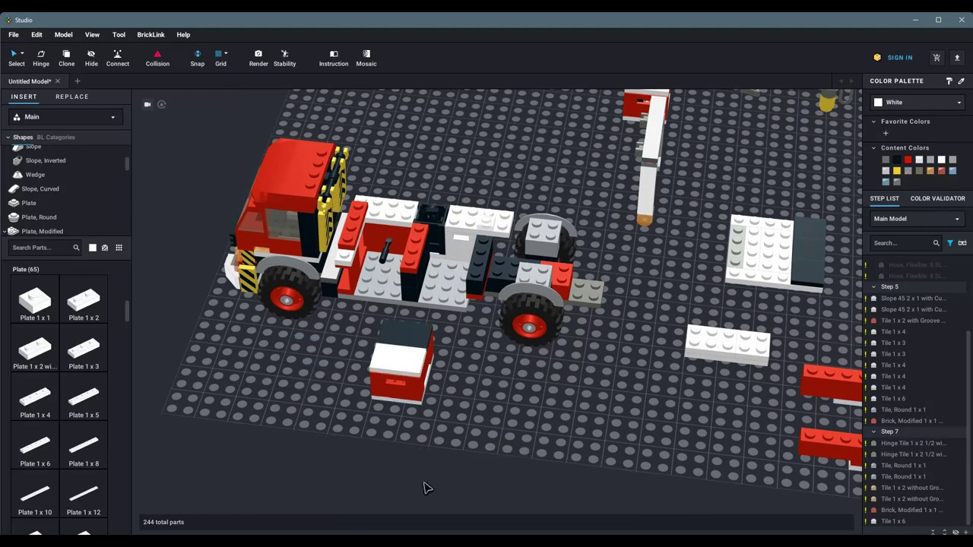
# Step: Place the two red storage boxes with black and white lids into the front and rear compartments between the dividers
pyautogui.click(399, 380)
pyautogui.moveTo(398, 380); pyautogui.dragTo(394, 289)
pyautogui.click(428, 366)
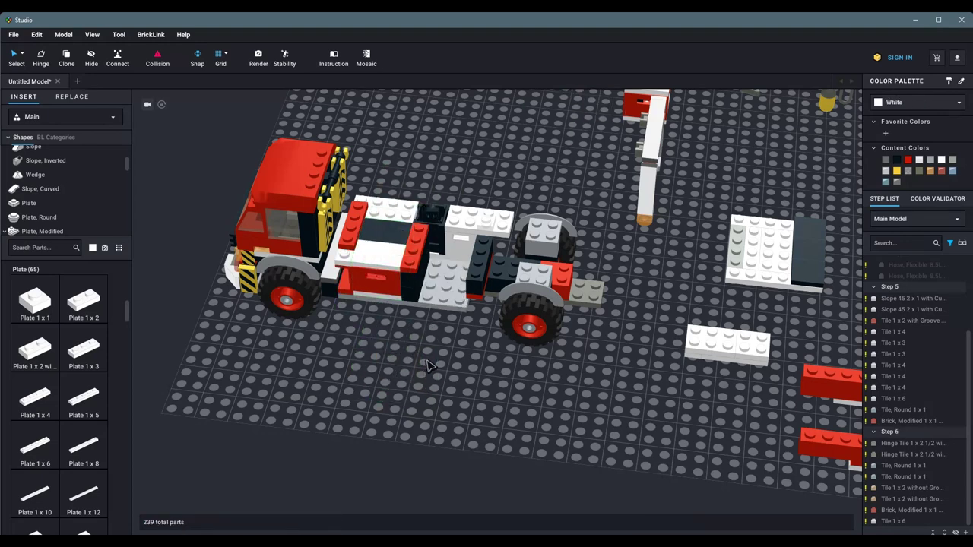
pyautogui.scroll(-2, 658, 150)
pyautogui.click(448, 286)
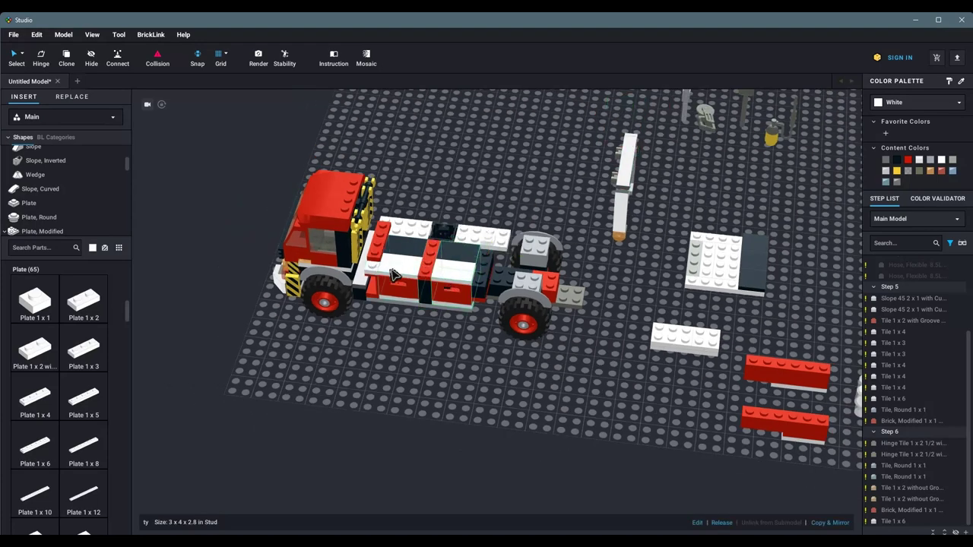
pyautogui.moveTo(529, 402); pyautogui.dragTo(463, 376, button='right')
pyautogui.moveTo(566, 405); pyautogui.dragTo(489, 409, button='right')
pyautogui.moveTo(702, 408); pyautogui.dragTo(649, 350, button='right')
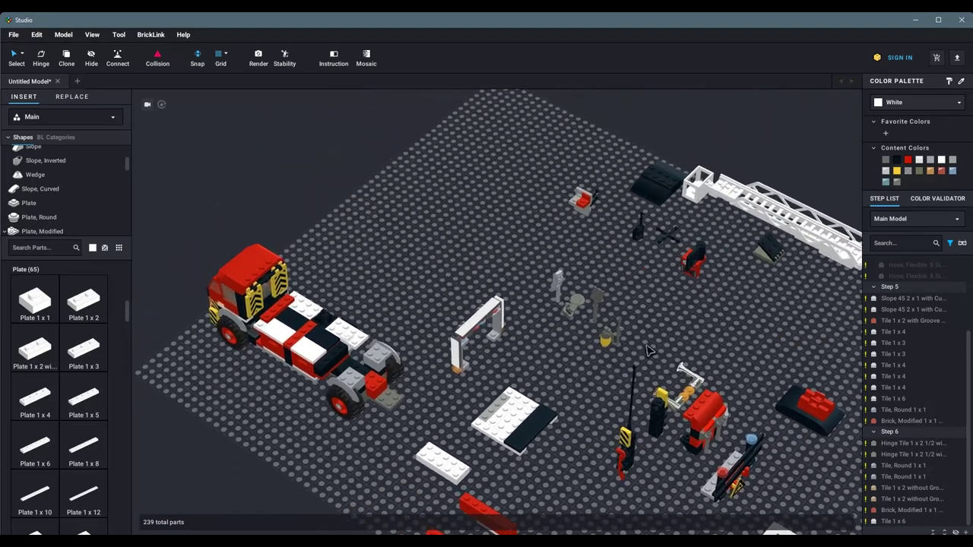
# Step: Fit the red gauge panel with its black lattice gate into the gap between the rear divider and the rear wheel
pyautogui.moveTo(618, 399); pyautogui.dragTo(560, 450, button='right')
pyautogui.click(676, 214)
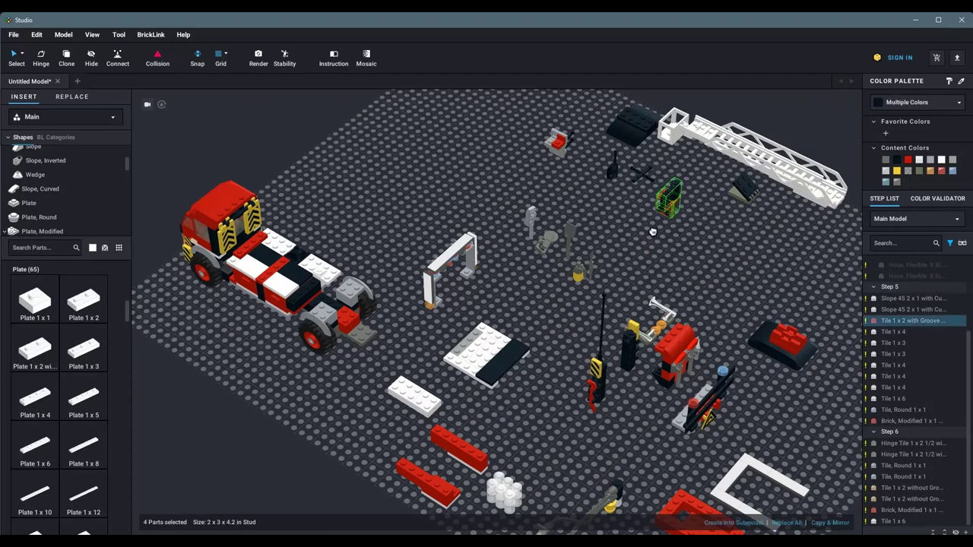
pyautogui.moveTo(279, 362); pyautogui.dragTo(385, 384, button='right')
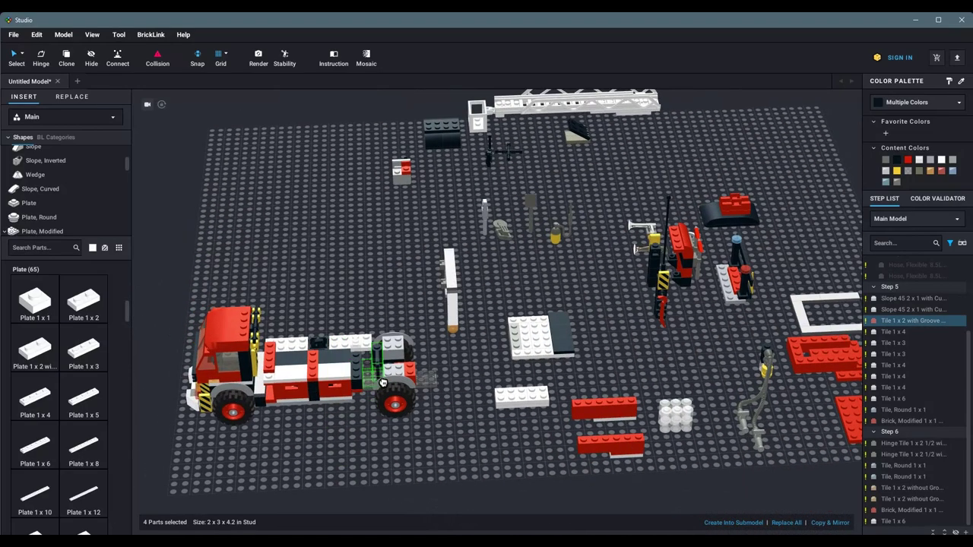
pyautogui.scroll(5, 382, 386)
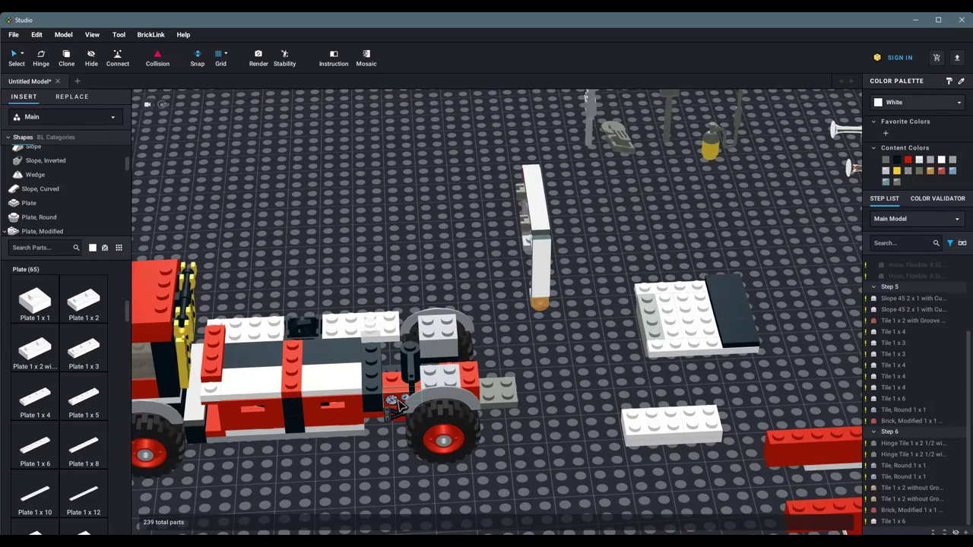
pyautogui.scroll(-3, 400, 447)
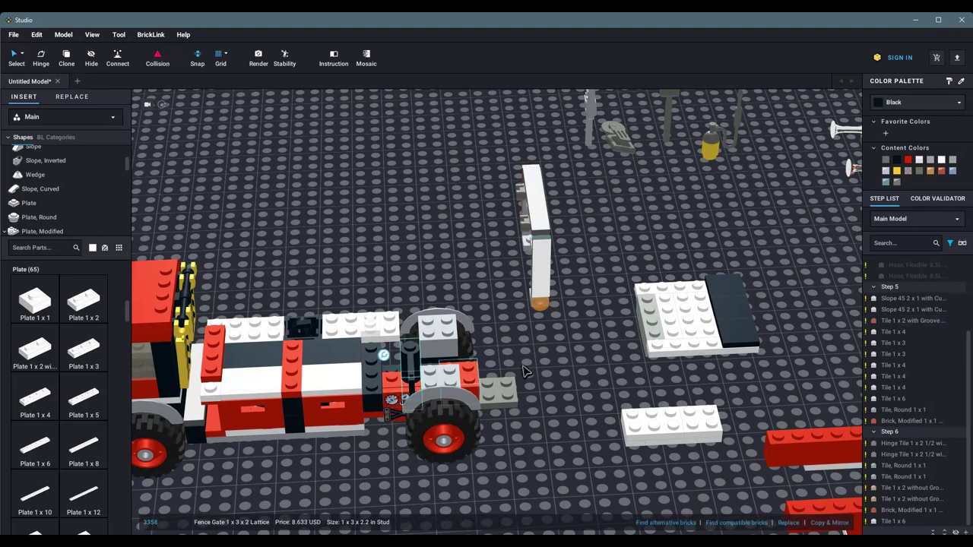
pyautogui.moveTo(391, 357); pyautogui.dragTo(467, 388, button='right')
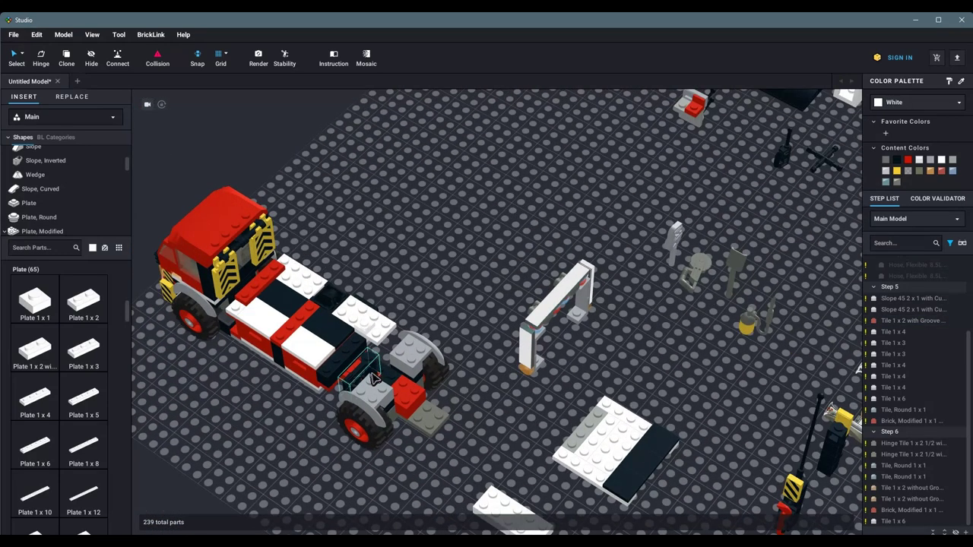
# Step: Move the grey control panel with the yellow display and black levers onto the baseplate beside the truck's other side
pyautogui.moveTo(465, 317); pyautogui.dragTo(486, 305, button='right')
pyautogui.hotkey('ctrl', 'v')
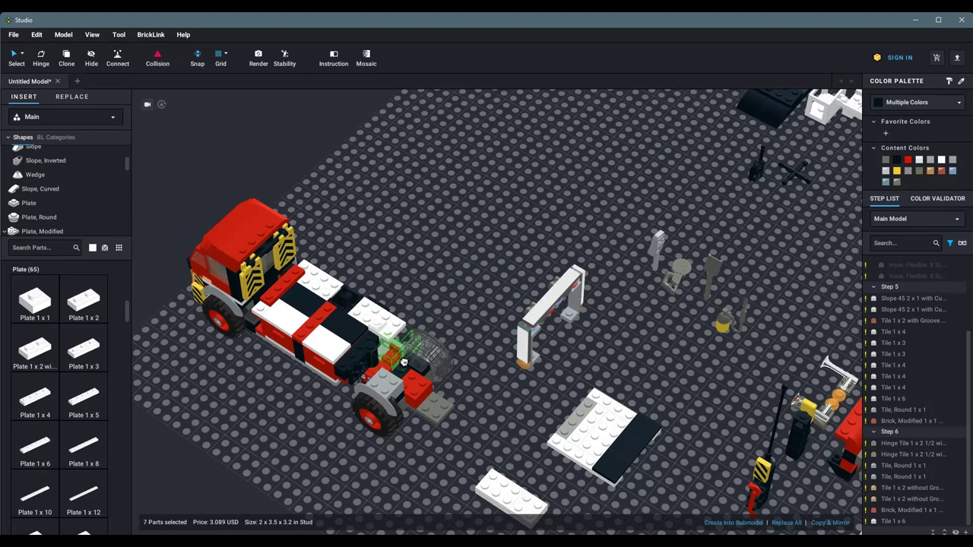
pyautogui.click(456, 320)
pyautogui.moveTo(456, 320); pyautogui.dragTo(362, 437, button='right')
pyautogui.click(361, 437)
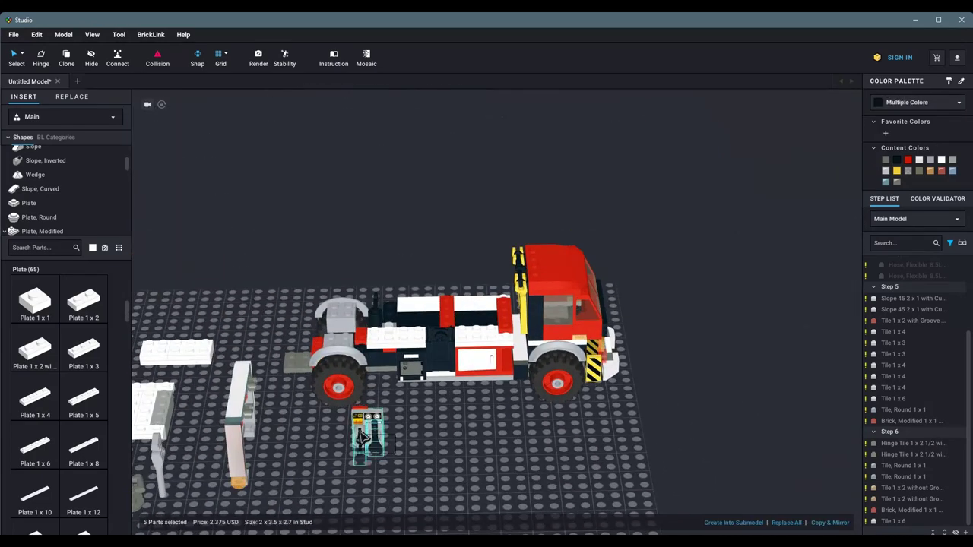
pyautogui.moveTo(362, 431); pyautogui.dragTo(373, 467)
pyautogui.scroll(2, 357, 389)
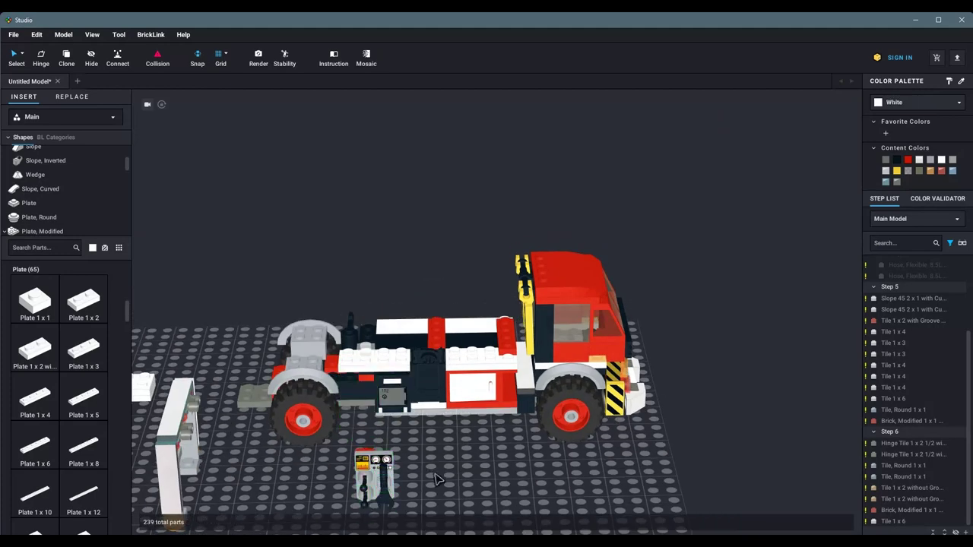
# Step: Pull the rear wheel off its axle on the control-panel side and set it on the baseplate
pyautogui.moveTo(433, 475); pyautogui.dragTo(426, 452, button='right')
pyautogui.click(306, 391)
pyautogui.moveTo(306, 391); pyautogui.dragTo(260, 453)
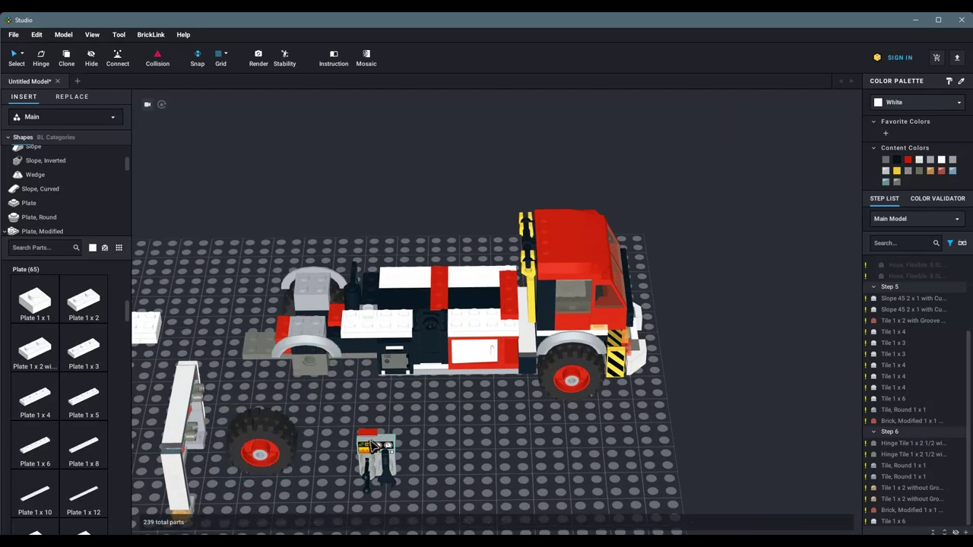
# Step: Slot the grey control panel into the gap ahead of the rear wheel arch, moving the grey arch block out of the way
pyautogui.click(388, 457)
pyautogui.moveTo(388, 457); pyautogui.dragTo(371, 379)
pyautogui.moveTo(371, 379); pyautogui.dragTo(401, 460, button='right')
pyautogui.moveTo(401, 460)
pyautogui.mouseDown()
pyautogui.moveTo(488, 467)
pyautogui.moveTo(417, 466)
pyautogui.moveTo(467, 452)
pyautogui.moveTo(615, 452)
pyautogui.moveTo(417, 469)
pyautogui.mouseUp()
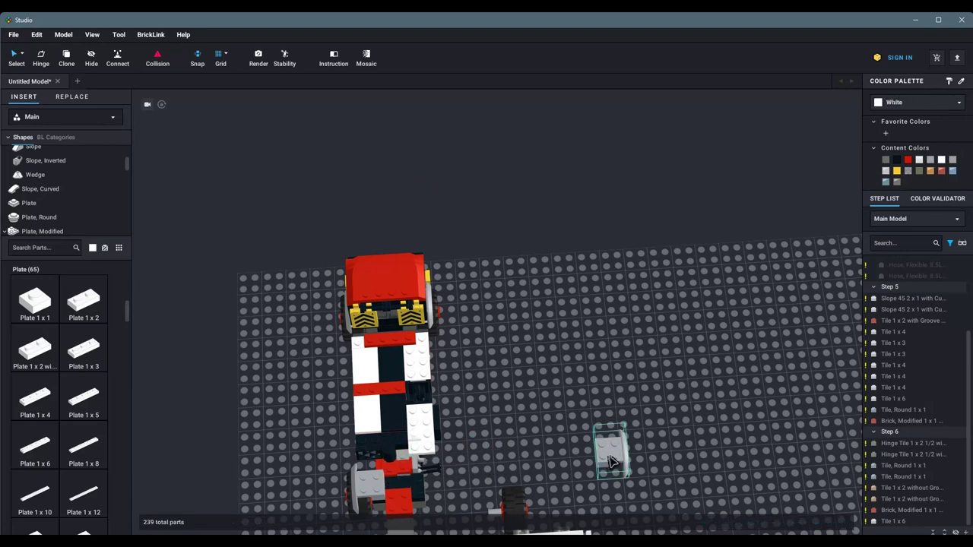
pyautogui.moveTo(426, 475); pyautogui.dragTo(489, 454, button='right')
# Step: Open the submodel of the small antenna base with black lever and return to the main model
pyautogui.click(423, 439)
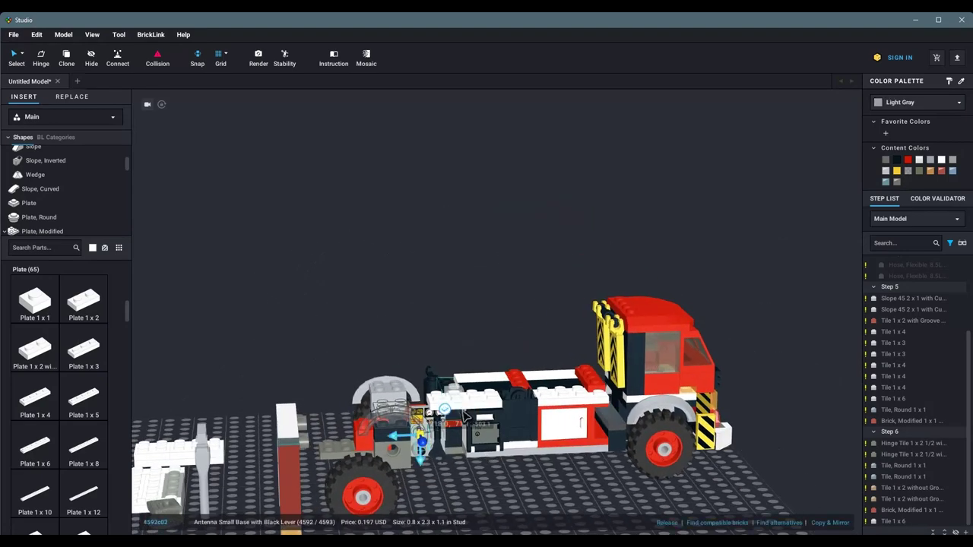
pyautogui.moveTo(470, 416); pyautogui.dragTo(493, 480, button='right')
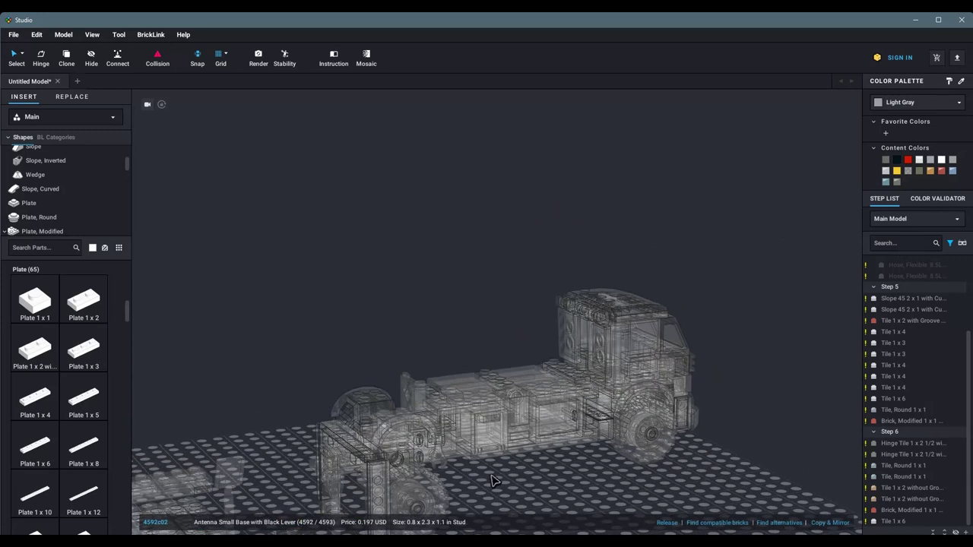
pyautogui.click(431, 445)
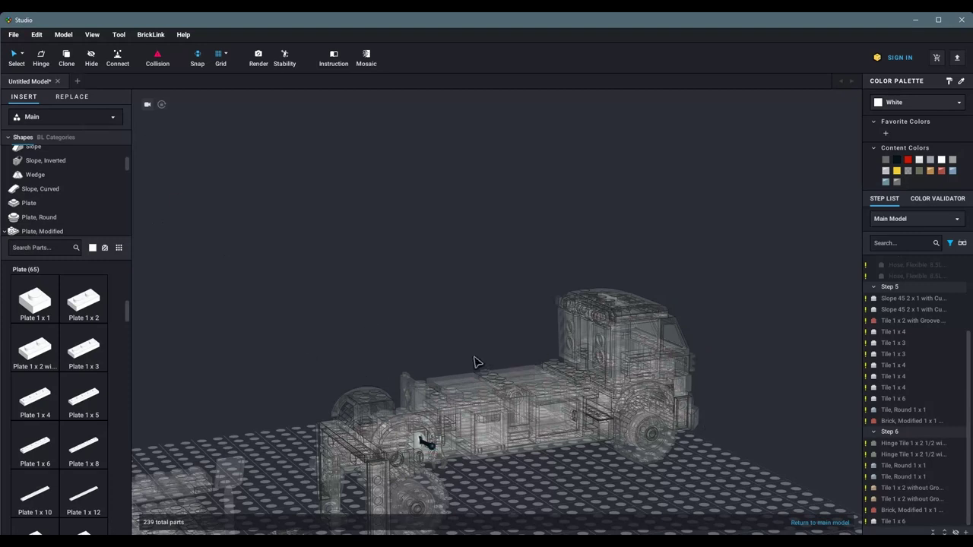
pyautogui.click(818, 523)
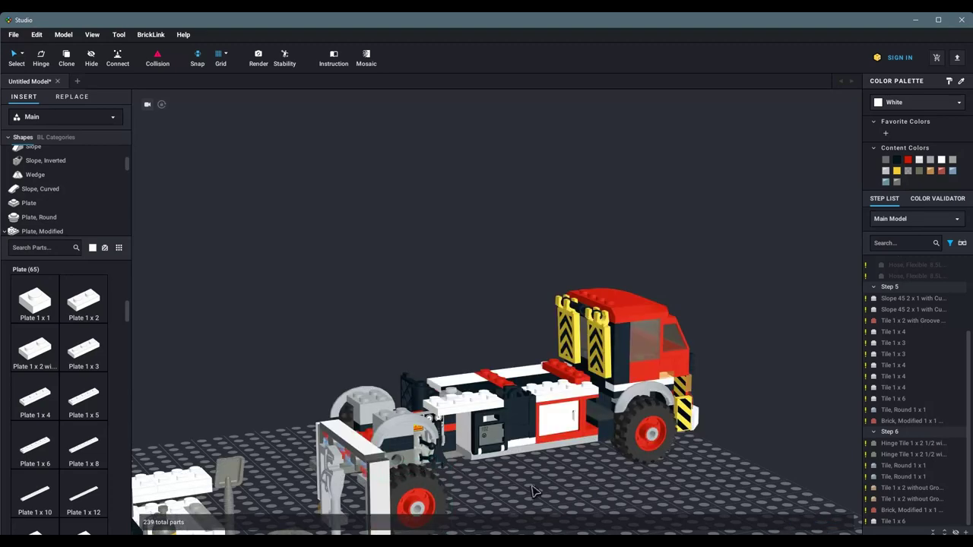
# Step: Refit the rear wheel under its grey arch and seat the control panel between it and the storage cabinet
pyautogui.moveTo(646, 495); pyautogui.dragTo(498, 500, button='right')
pyautogui.moveTo(349, 456); pyautogui.dragTo(415, 430)
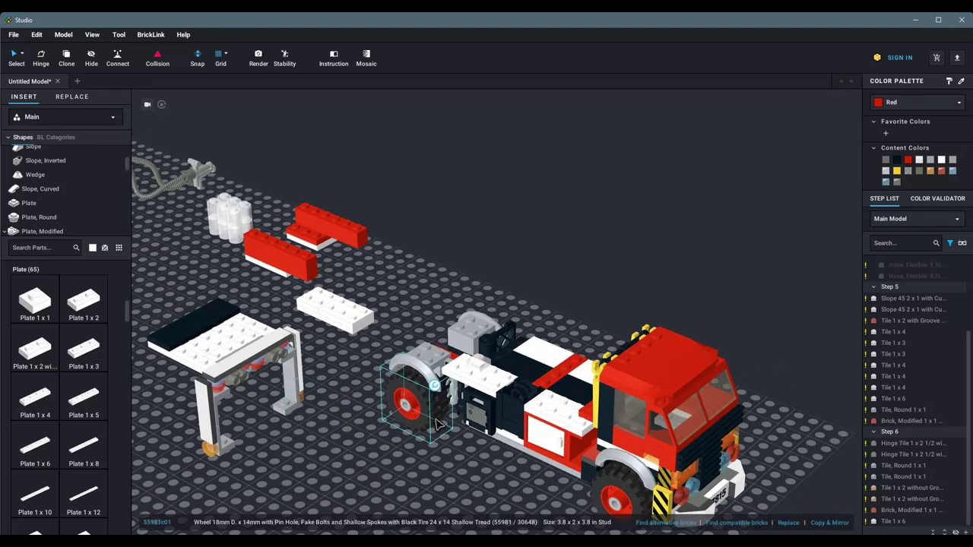
pyautogui.moveTo(414, 430); pyautogui.dragTo(417, 398, button='right')
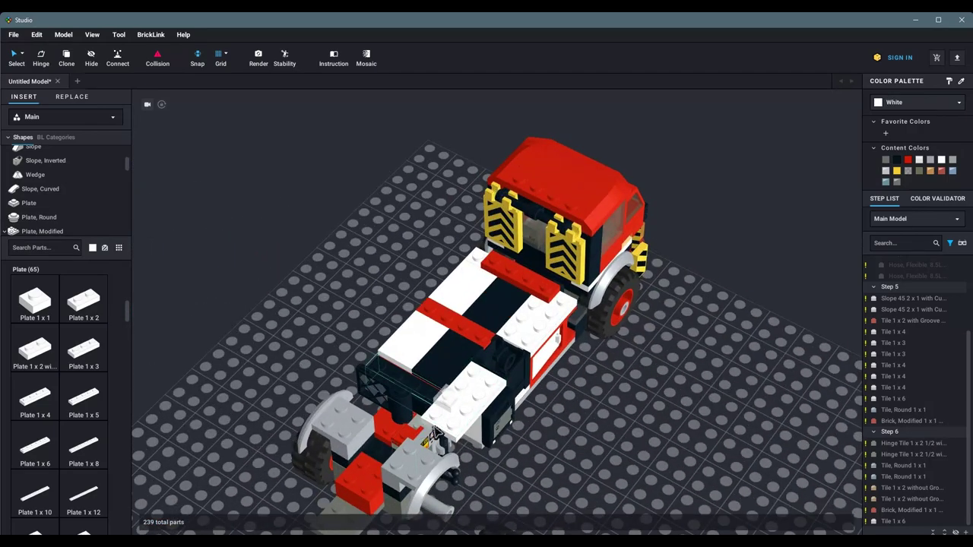
pyautogui.moveTo(435, 431); pyautogui.dragTo(451, 449, button='right')
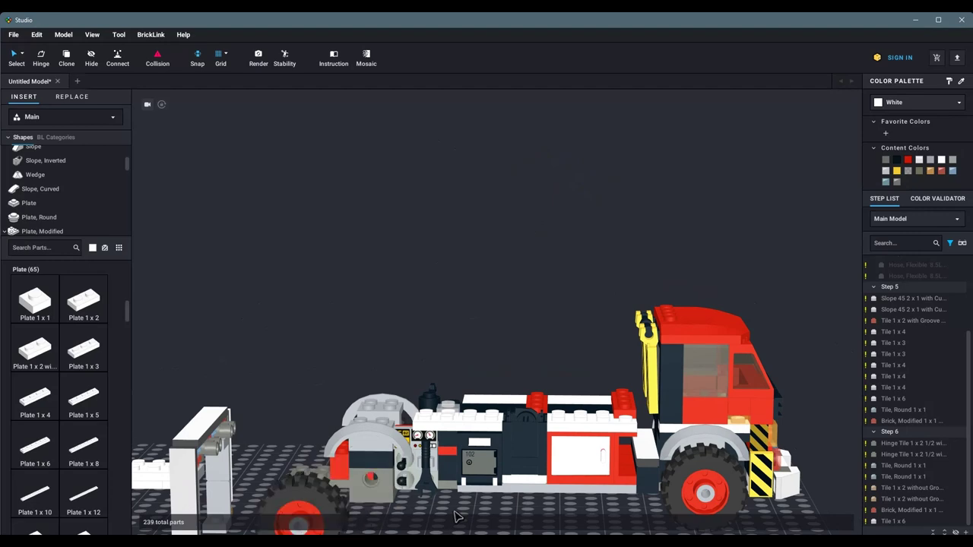
pyautogui.click(449, 502)
pyautogui.moveTo(447, 341); pyautogui.dragTo(532, 511, button='right')
pyautogui.click(532, 511)
pyautogui.moveTo(532, 507); pyautogui.dragTo(464, 422)
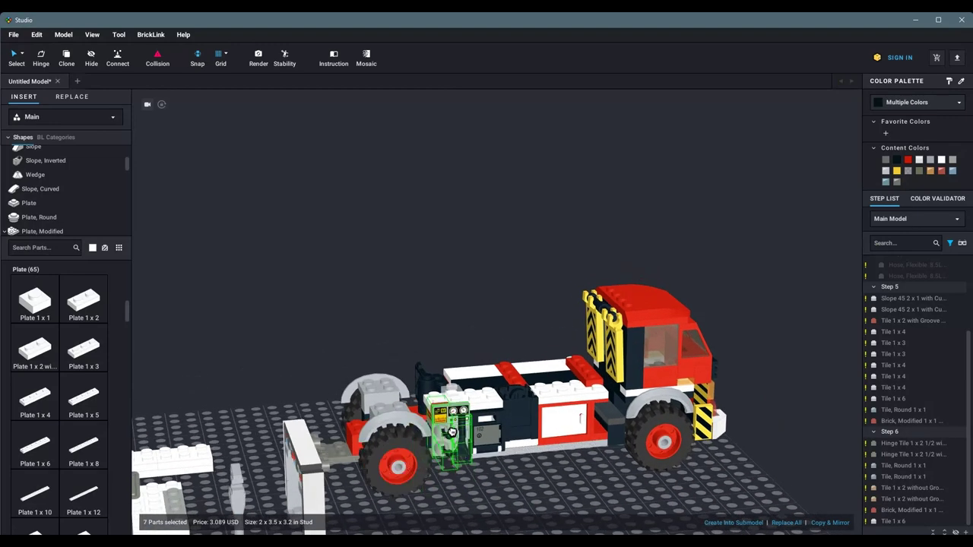
# Step: Adjust the position of the three red gauge panel parts between the rear divider and the rear wheel on the opposite side
pyautogui.moveTo(452, 432); pyautogui.dragTo(549, 366, button='right')
pyautogui.click(458, 465)
pyautogui.click(566, 327)
pyautogui.click(548, 360)
pyautogui.click(559, 335)
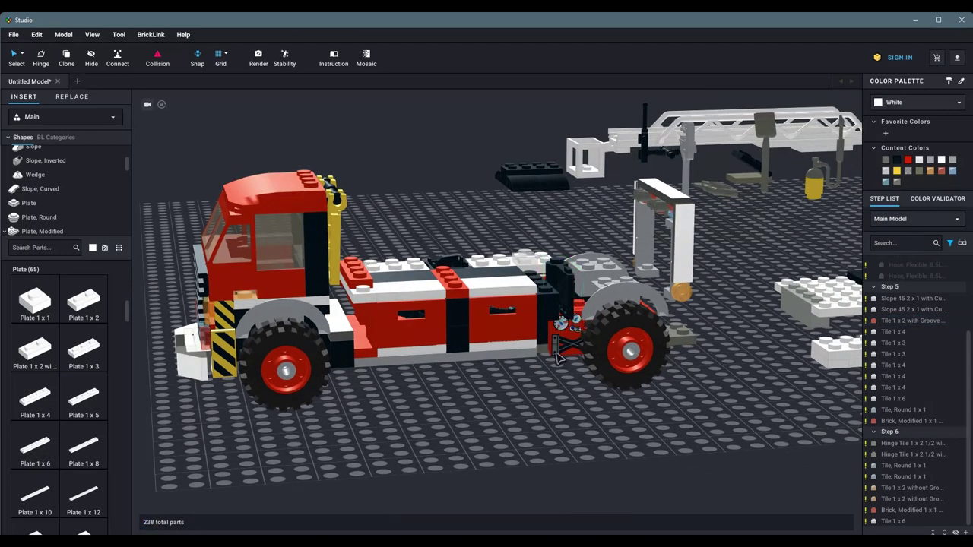
pyautogui.keyDown('shift'); pyautogui.click(571, 334); pyautogui.keyUp('shift')
pyautogui.press('2')
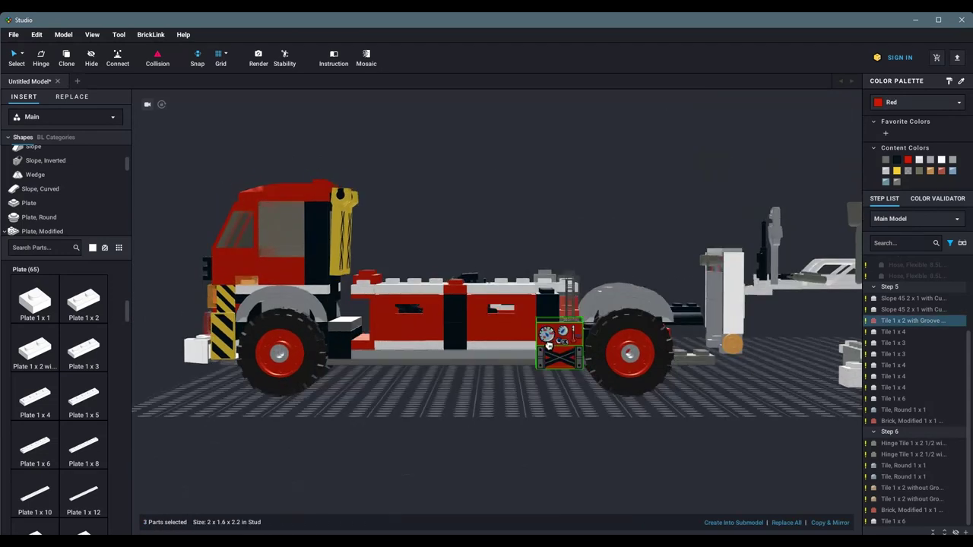
pyautogui.scroll(1, 560, 336)
pyautogui.moveTo(540, 428); pyautogui.dragTo(819, 427, button='right')
pyautogui.moveTo(819, 428); pyautogui.dragTo(489, 271)
pyautogui.press('1')
pyautogui.moveTo(538, 298); pyautogui.dragTo(574, 298, button='right')
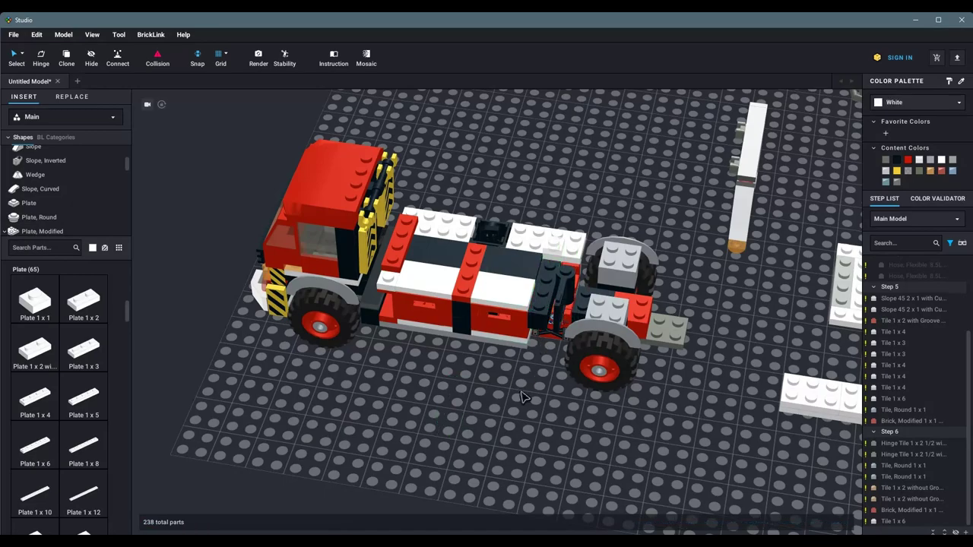
# Step: Move the group of six flat red plates from the far corner onto the baseplate beside the truck
pyautogui.moveTo(466, 417); pyautogui.dragTo(542, 465, button='right')
pyautogui.scroll(-5, 576, 416)
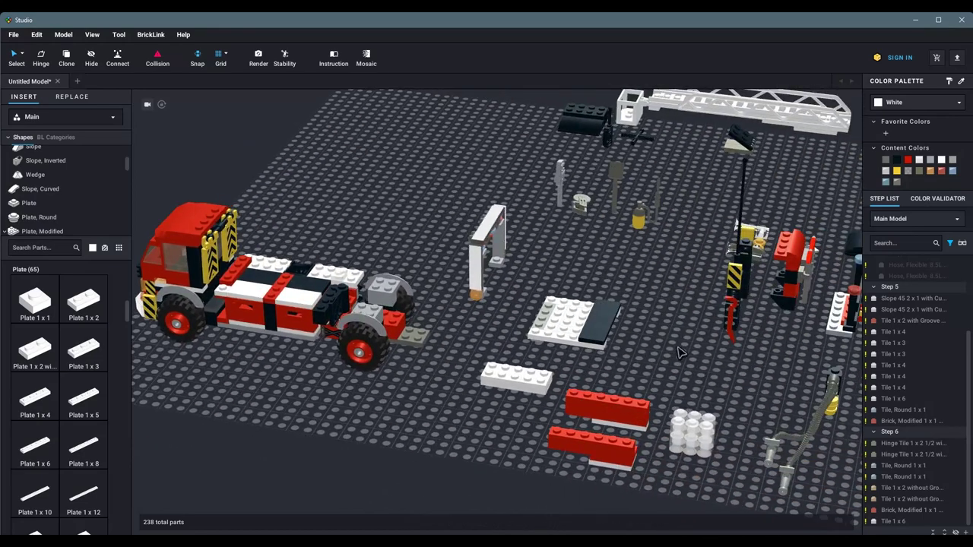
pyautogui.moveTo(679, 352); pyautogui.dragTo(555, 417, button='right')
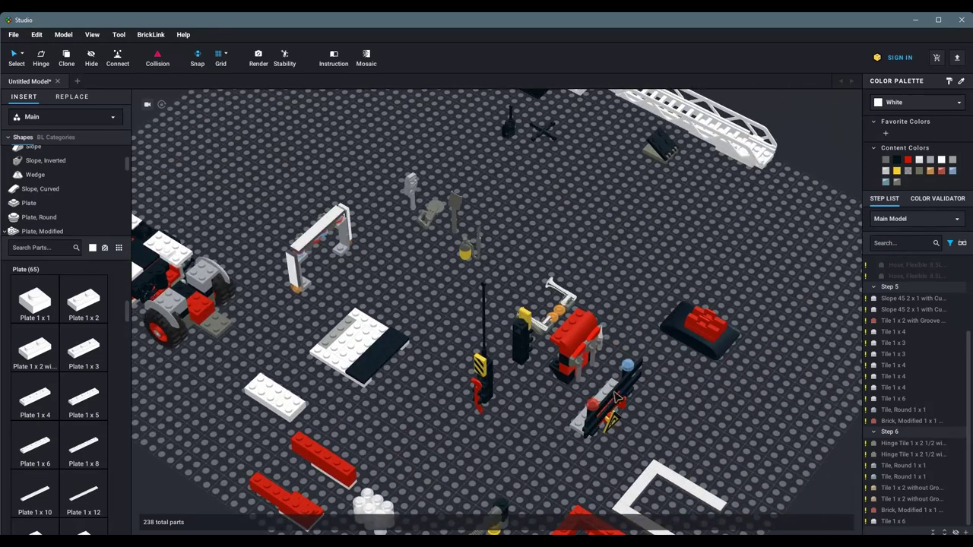
pyautogui.moveTo(534, 454); pyautogui.dragTo(536, 390, button='middle')
pyautogui.moveTo(325, 418); pyautogui.dragTo(337, 415, button='right')
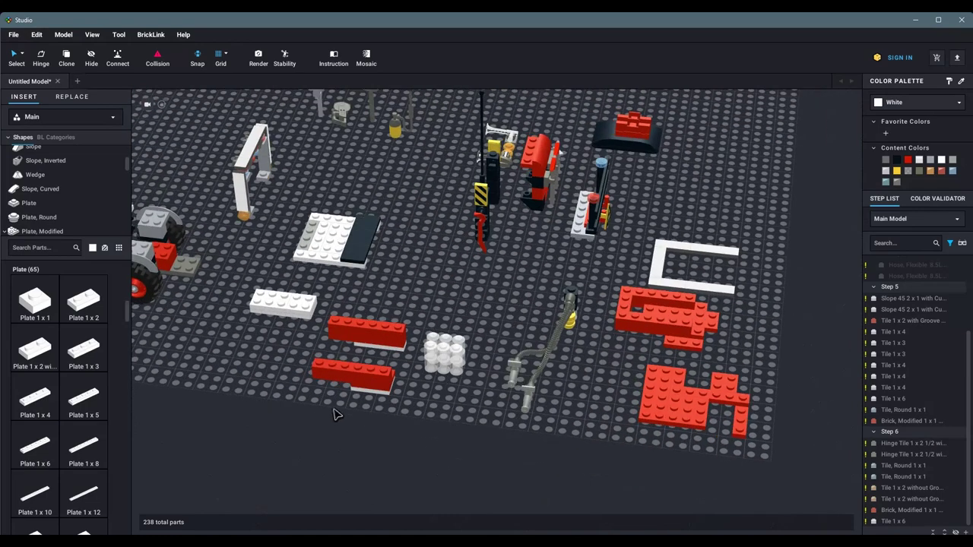
pyautogui.moveTo(665, 394); pyautogui.dragTo(745, 443)
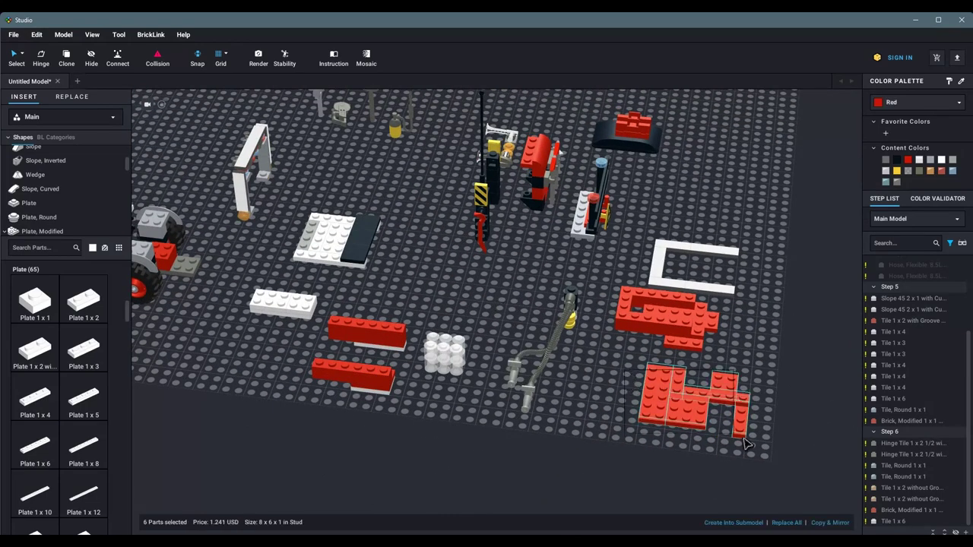
pyautogui.click(613, 418)
pyautogui.moveTo(613, 418); pyautogui.dragTo(650, 426, button='right')
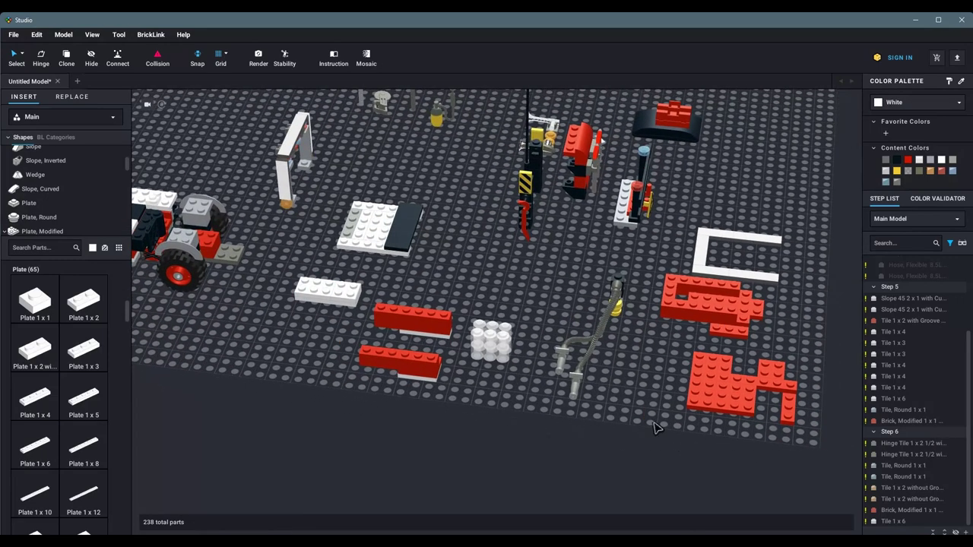
pyautogui.moveTo(667, 383); pyautogui.dragTo(332, 458)
pyautogui.moveTo(333, 458); pyautogui.dragTo(398, 456, button='right')
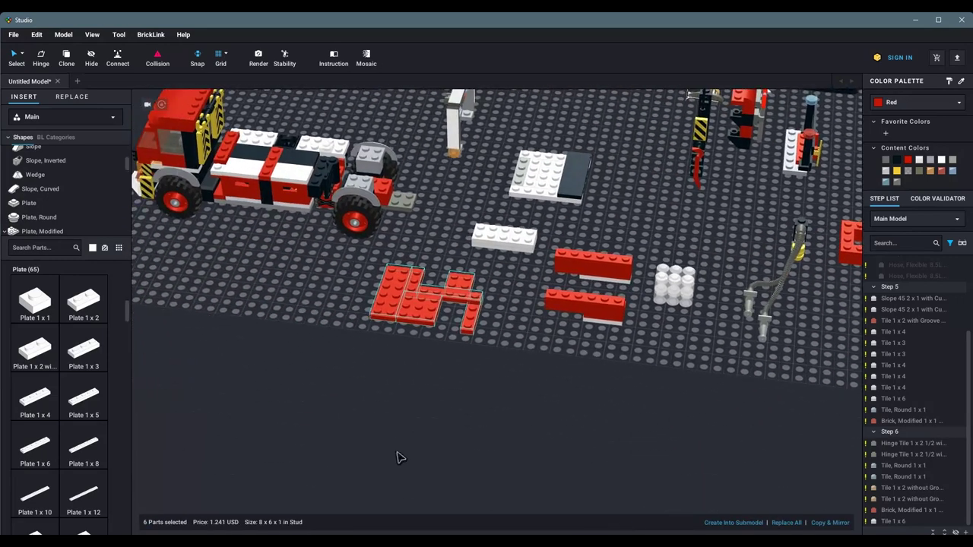
pyautogui.click(402, 482)
# Step: Place the red Plate 1 x 4 on top of the black divider ahead of the rear wheels
pyautogui.click(64, 176)
pyautogui.moveTo(463, 376); pyautogui.dragTo(275, 206)
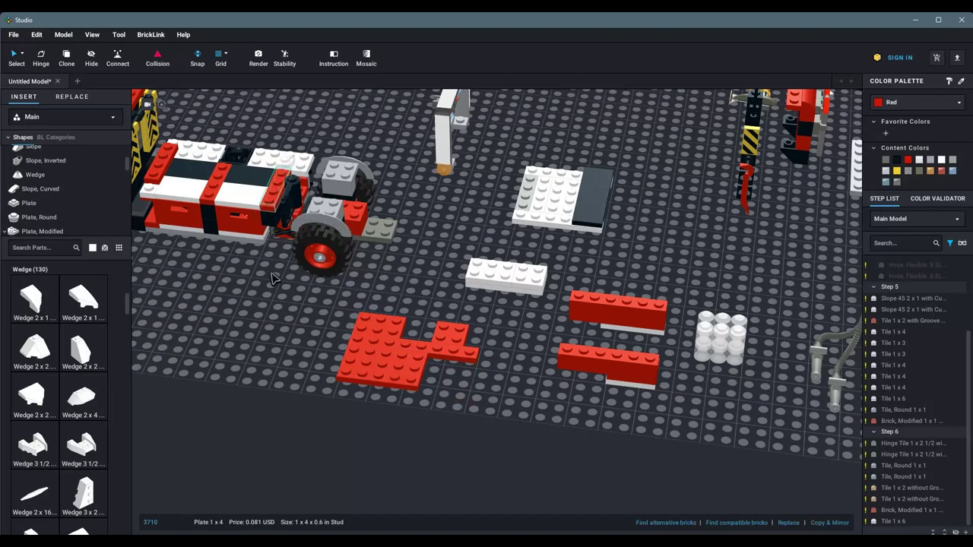
pyautogui.click(274, 278)
pyautogui.moveTo(274, 279); pyautogui.dragTo(503, 486, button='right')
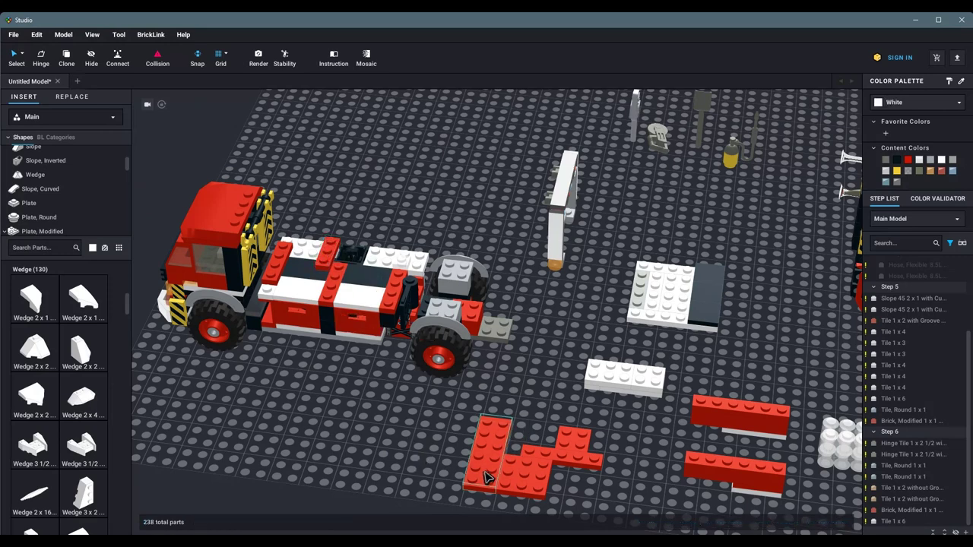
# Step: Lay the red Plate 2 x 6 across the front storage compartment and the next wide red plate directly behind it
pyautogui.moveTo(482, 464); pyautogui.dragTo(312, 270)
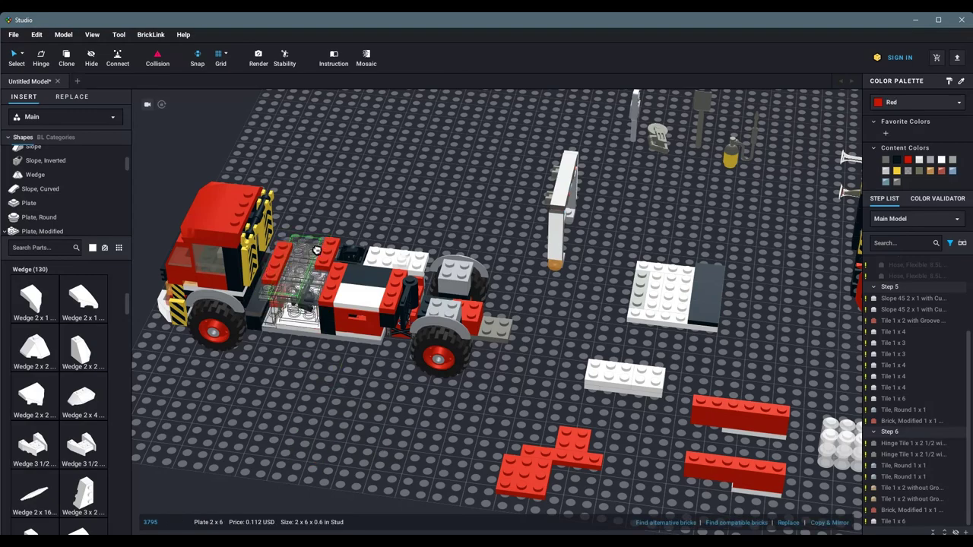
pyautogui.moveTo(312, 270); pyautogui.dragTo(638, 477, button='right')
pyautogui.moveTo(639, 477); pyautogui.dragTo(375, 346)
pyautogui.click(502, 494)
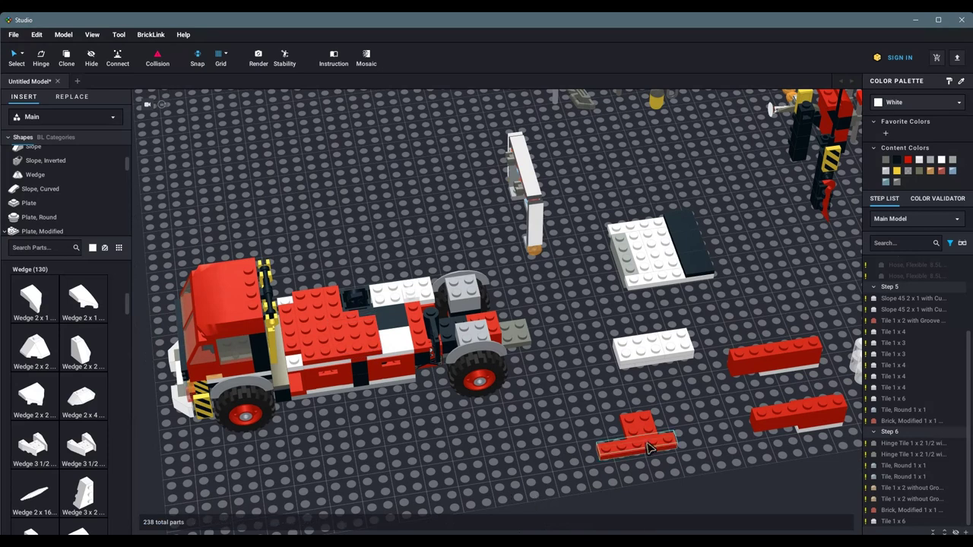
# Step: Place the red Plate 1 x 5 lengthwise over the rear compartment and the small red plate on the white plates beside it
pyautogui.moveTo(639, 441); pyautogui.dragTo(444, 341)
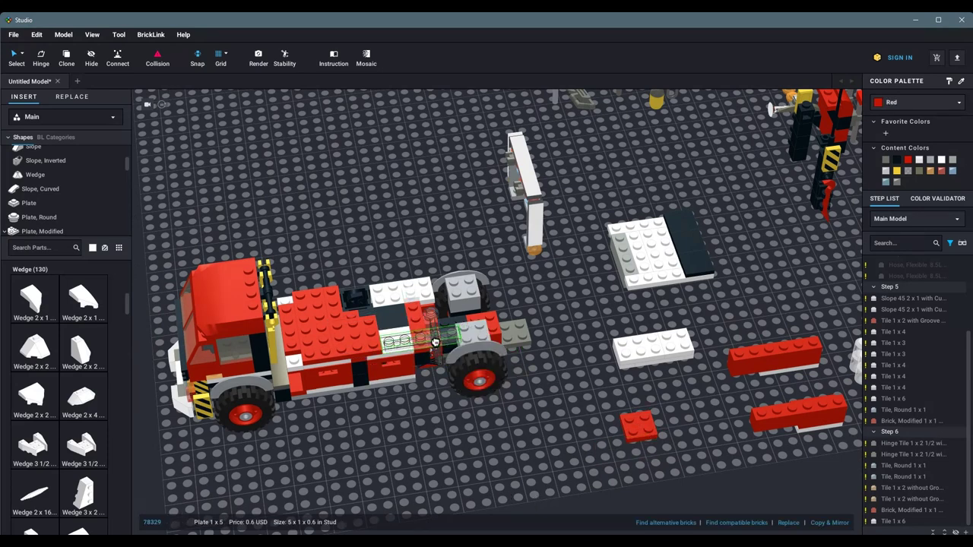
pyautogui.hotkey('ctrl', 'z')
pyautogui.hotkey('ctrl', 'z')
pyautogui.hotkey('ctrl', 'z')
pyautogui.moveTo(555, 407); pyautogui.dragTo(382, 352)
pyautogui.click(365, 447)
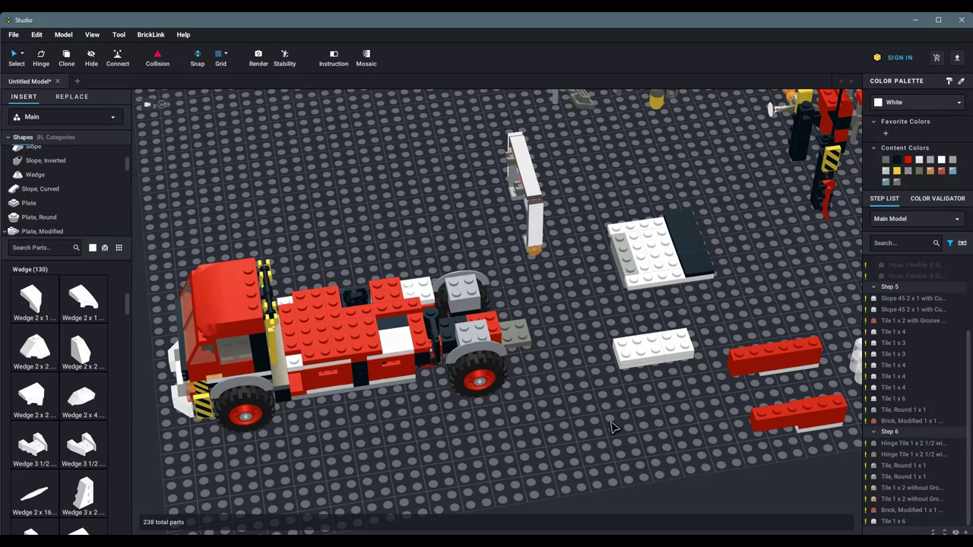
# Step: Bring the loose group of red bricks and plates beside the truck and set its rectangular brick frame apart from the flat plates
pyautogui.scroll(-5, 613, 428)
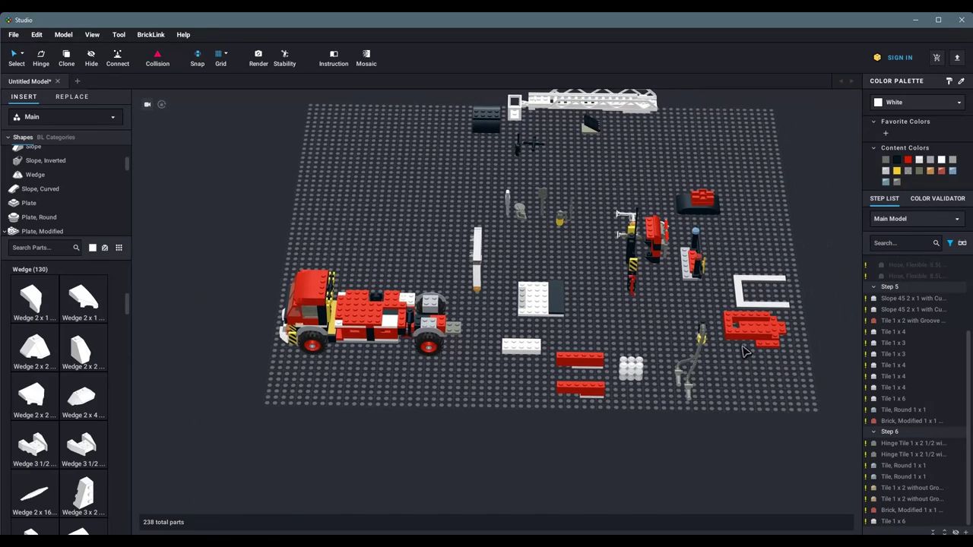
pyautogui.click(768, 343)
pyautogui.doubleClick(743, 327)
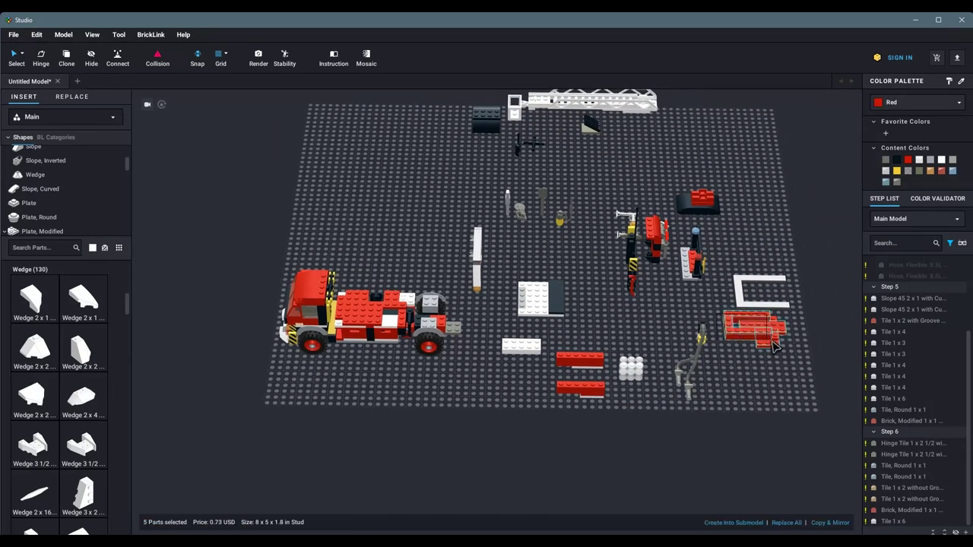
pyautogui.moveTo(743, 327); pyautogui.dragTo(372, 389)
pyautogui.scroll(3, 455, 452)
pyautogui.click(256, 419)
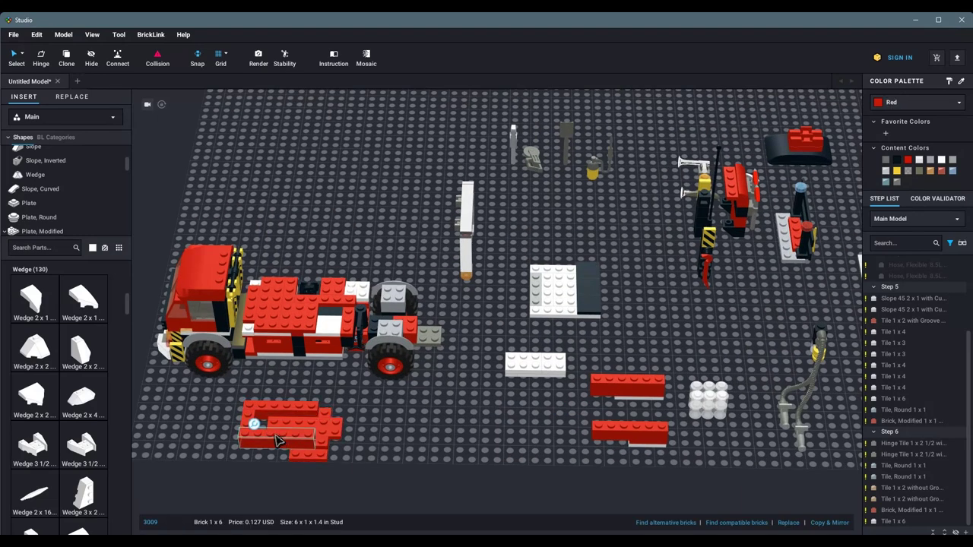
pyautogui.moveTo(282, 430); pyautogui.dragTo(190, 429)
pyautogui.click(281, 495)
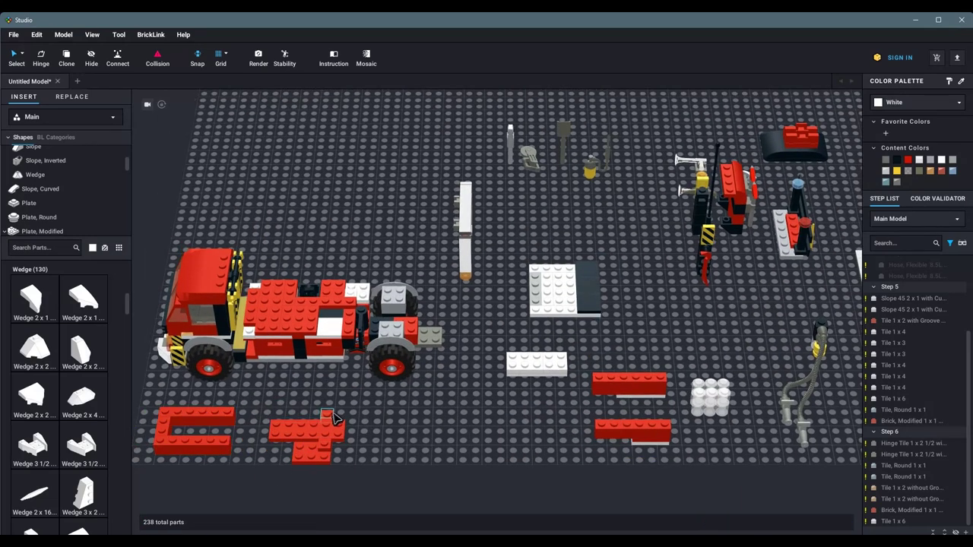
# Step: Try to cover the open rear compartment with the small red plate and the three adjoining red plates
pyautogui.moveTo(314, 456); pyautogui.dragTo(331, 325)
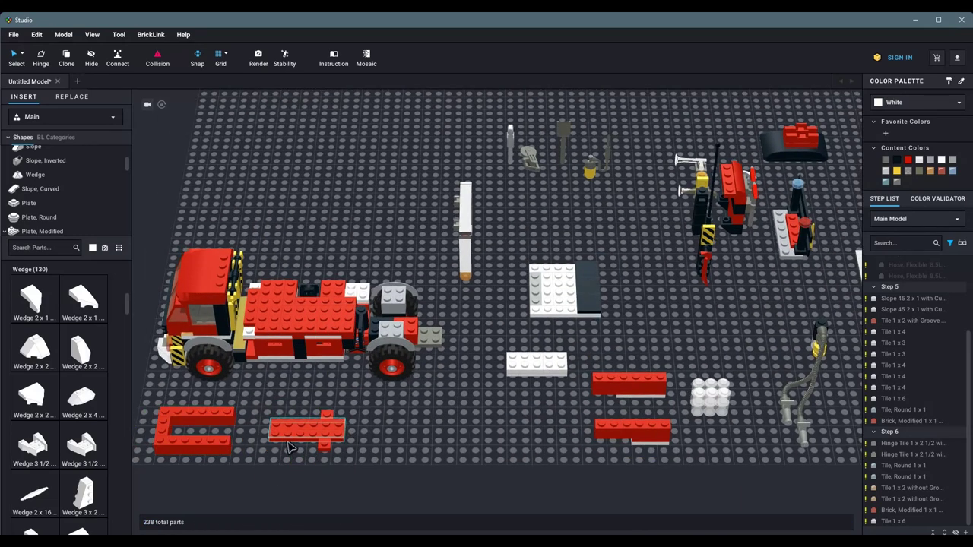
pyautogui.click(321, 437)
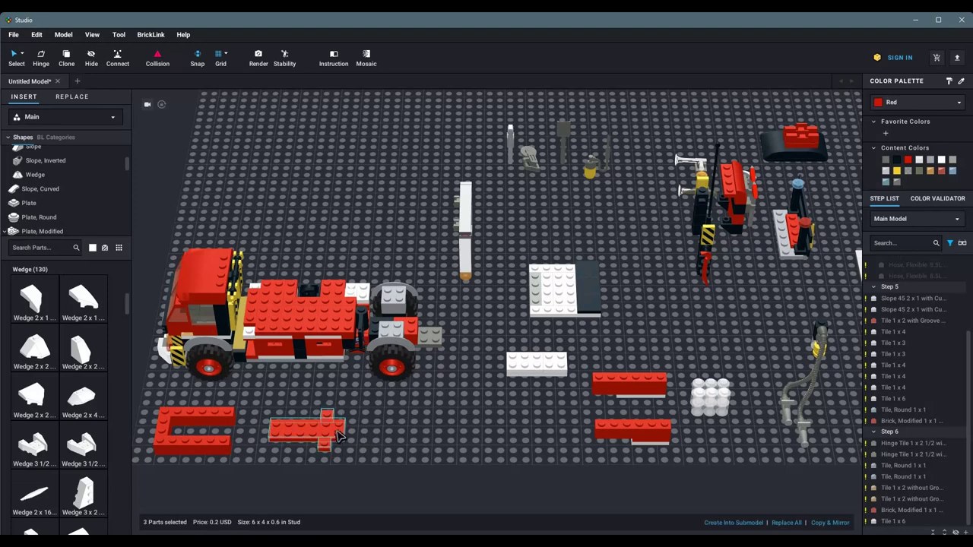
pyautogui.moveTo(336, 449); pyautogui.dragTo(368, 312)
pyautogui.click(409, 457)
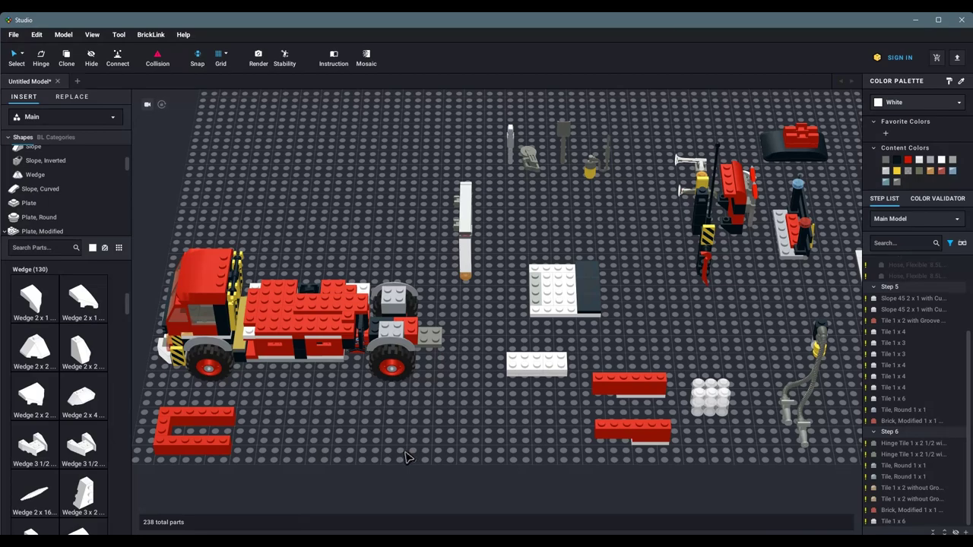
pyautogui.hotkey('ctrl', 'z')
pyautogui.click(311, 417)
pyautogui.moveTo(312, 417); pyautogui.dragTo(370, 314)
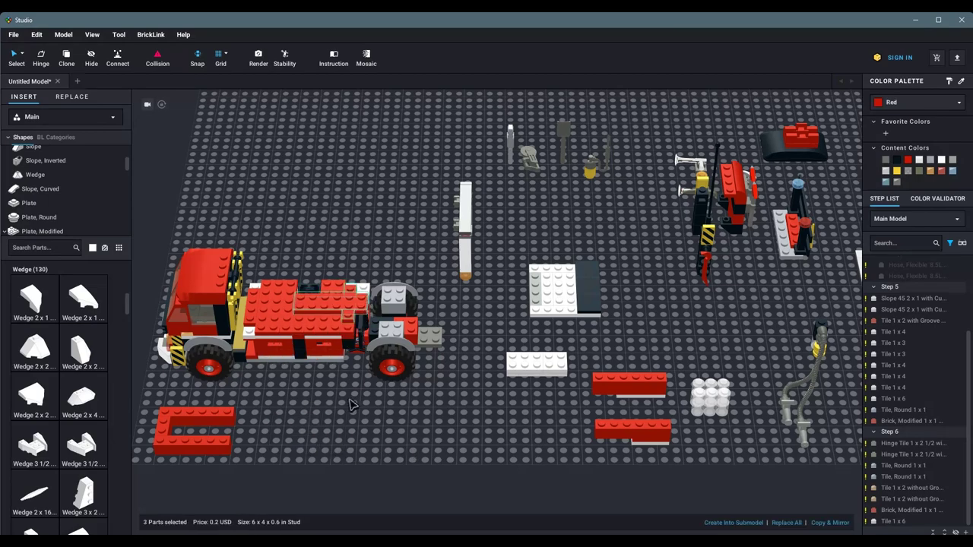
# Step: Undo the separate placements and seat the red plates and the rectangular brick frame on top of the truck body
pyautogui.hotkey('ctrl', 'z')
pyautogui.moveTo(351, 406); pyautogui.dragTo(279, 458, button='right')
pyautogui.click(278, 459)
pyautogui.moveTo(278, 458); pyautogui.dragTo(344, 357)
pyautogui.hotkey('ctrl', 'z')
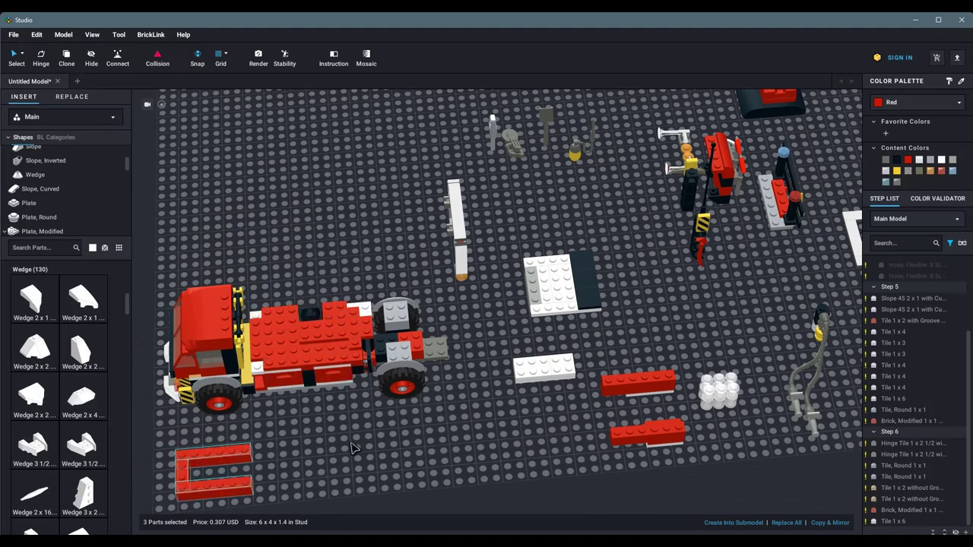
pyautogui.hotkey('ctrl', 'z')
pyautogui.hotkey('ctrl', 'z')
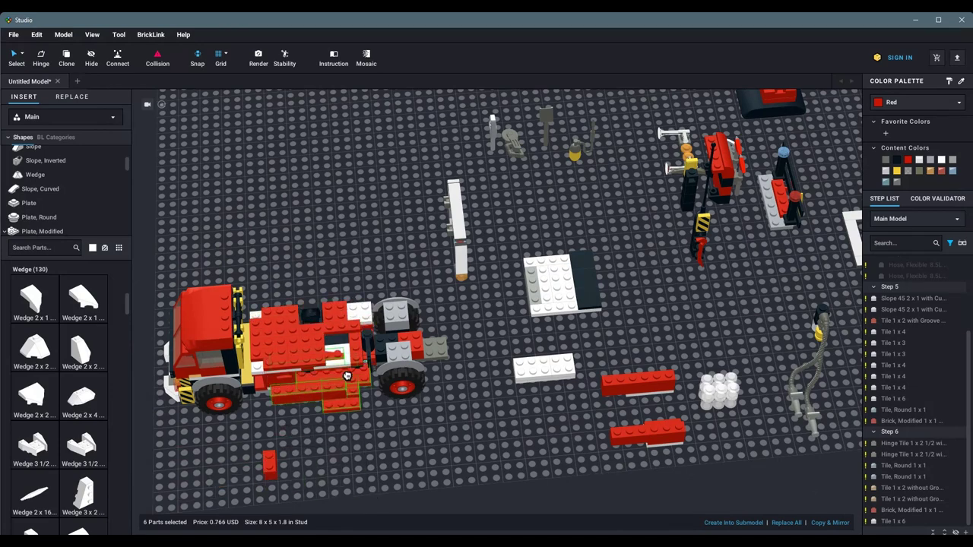
pyautogui.moveTo(302, 447); pyautogui.dragTo(368, 425, button='right')
pyautogui.click(329, 390)
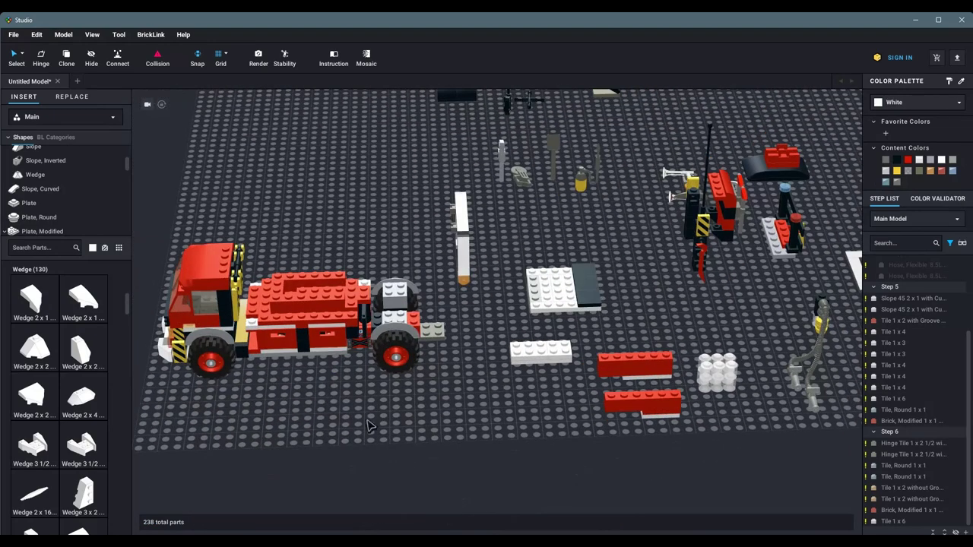
# Step: Move the two long red brick beams with white plates underneath onto the baseplate close to the truck's rear wheels
pyautogui.scroll(2, 456, 469)
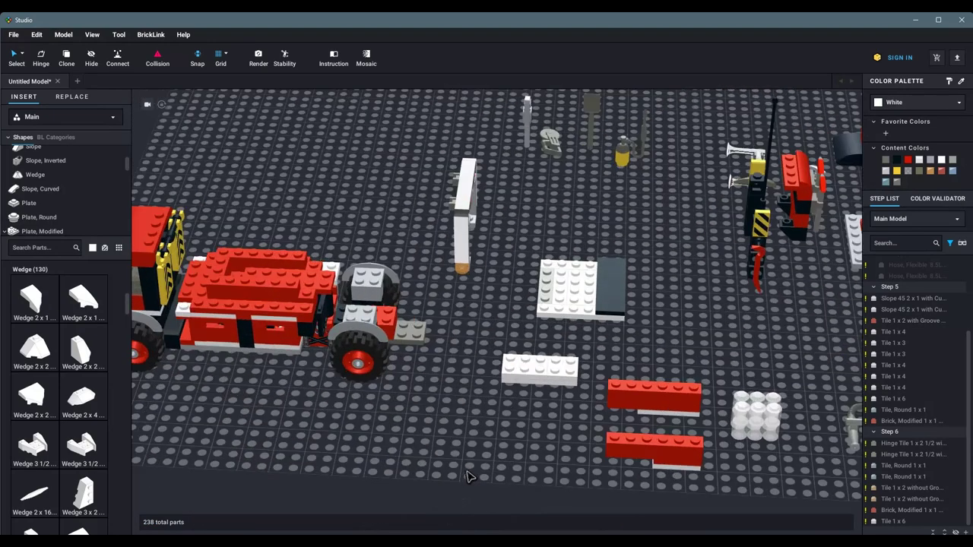
pyautogui.moveTo(660, 390); pyautogui.dragTo(694, 481)
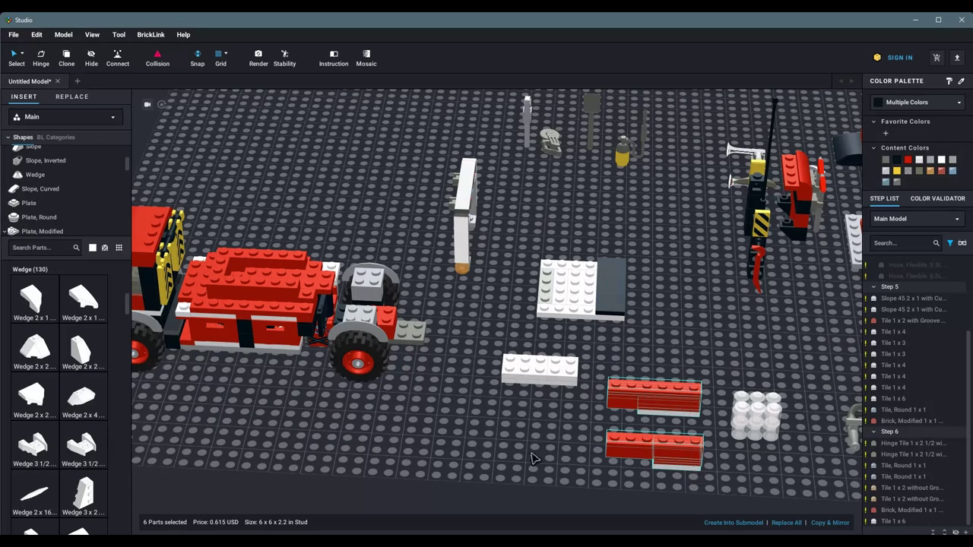
pyautogui.click(532, 458)
pyautogui.scroll(-3, 730, 460)
pyautogui.scroll(3, 680, 431)
pyautogui.moveTo(646, 365); pyautogui.dragTo(415, 456)
pyautogui.scroll(2, 407, 477)
pyautogui.moveTo(406, 478); pyautogui.dragTo(373, 393, button='right')
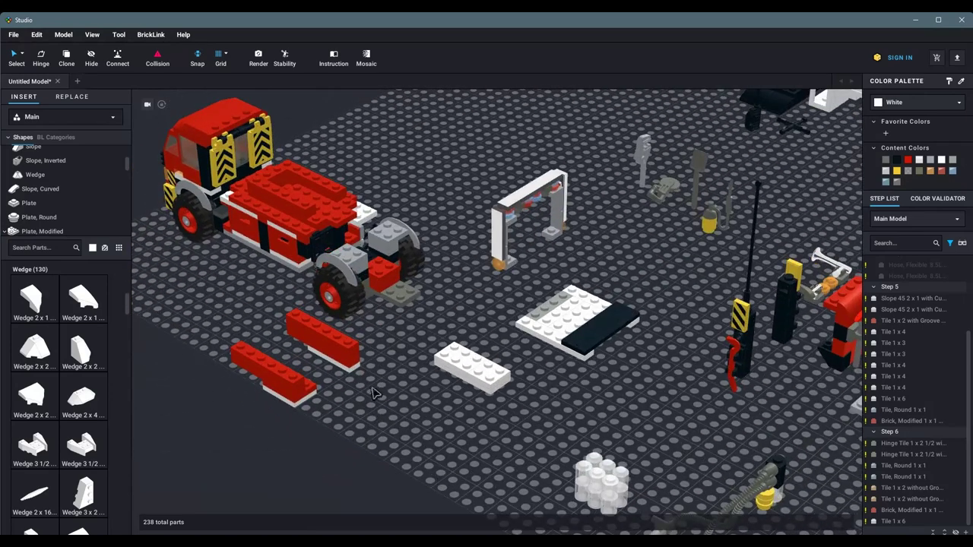
# Step: Mount both red beams together along the truck's rear sides, above the grey wheel arches
pyautogui.click(354, 351)
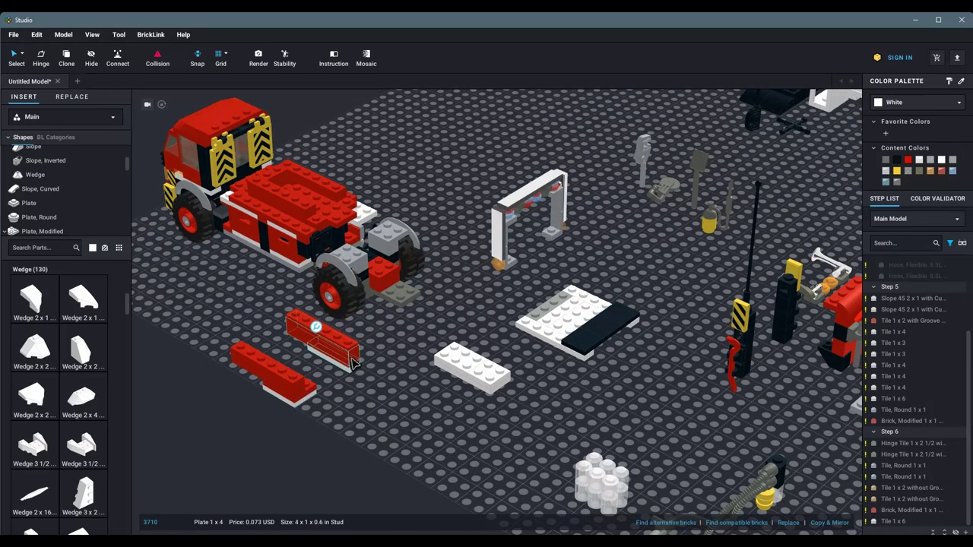
pyautogui.moveTo(232, 308); pyautogui.dragTo(314, 409)
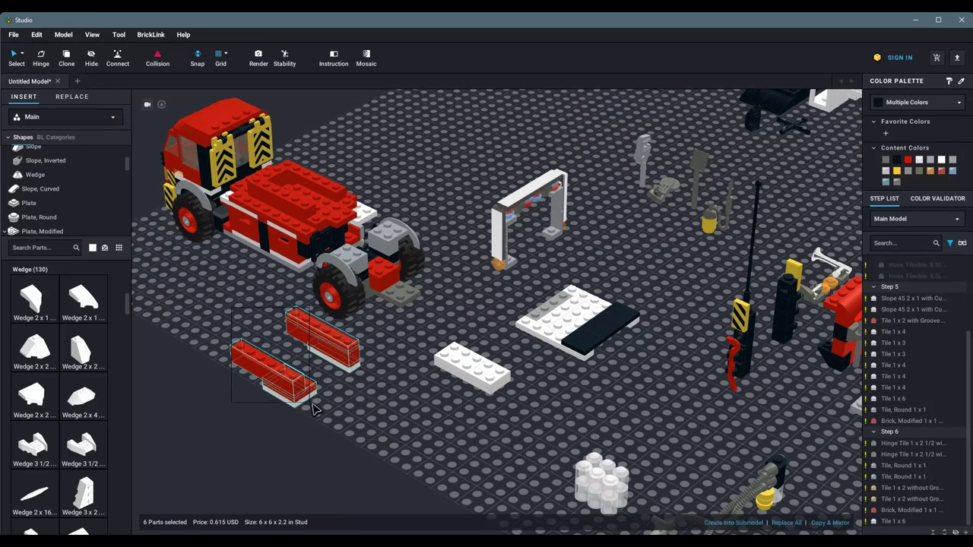
pyautogui.moveTo(348, 349); pyautogui.dragTo(409, 226)
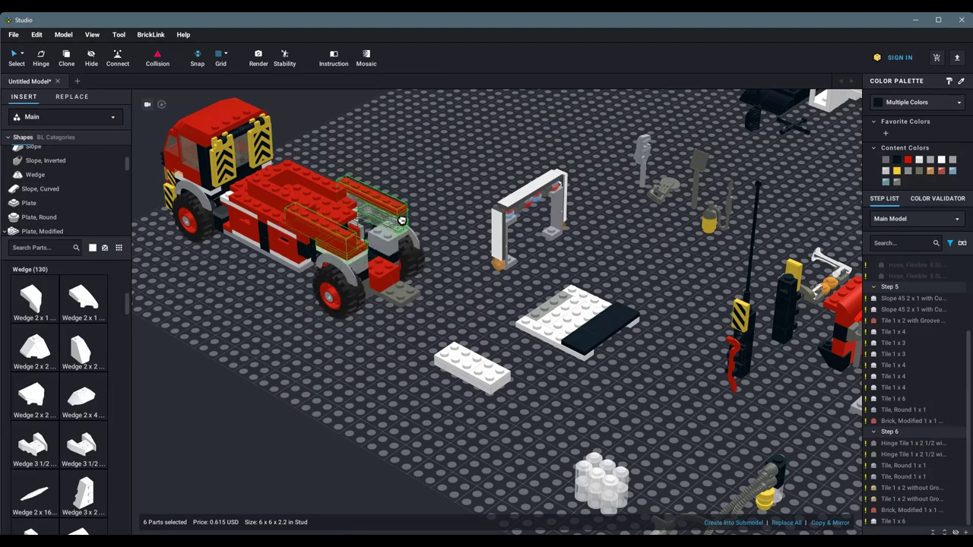
pyautogui.moveTo(407, 228); pyautogui.dragTo(440, 369, button='right')
pyautogui.click(422, 338)
# Step: Place the cluster of clear round bricks between the two red beams at the rear of the truck
pyautogui.scroll(-5, 440, 369)
pyautogui.scroll(2, 755, 460)
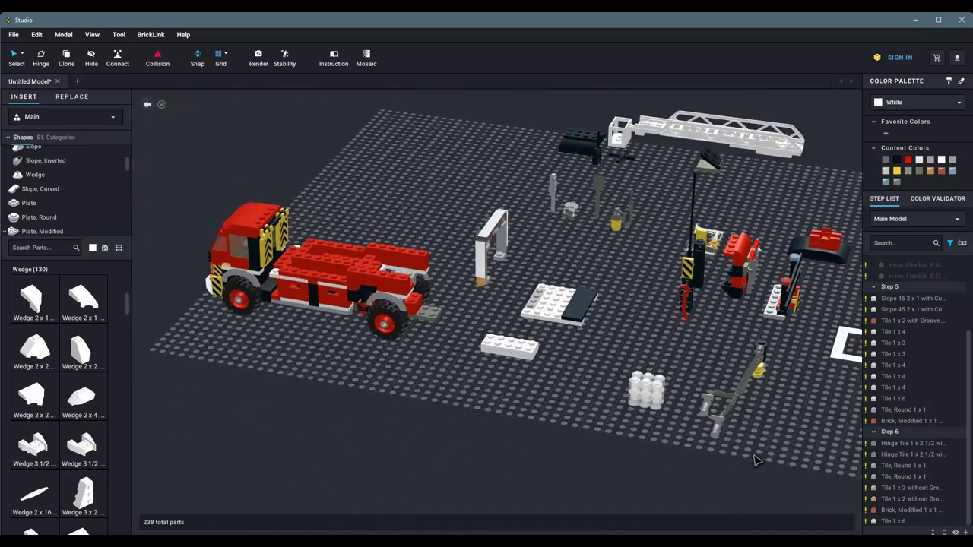
pyautogui.click(637, 384)
pyautogui.moveTo(637, 384); pyautogui.dragTo(416, 302)
pyautogui.scroll(3, 417, 302)
pyautogui.click(686, 405)
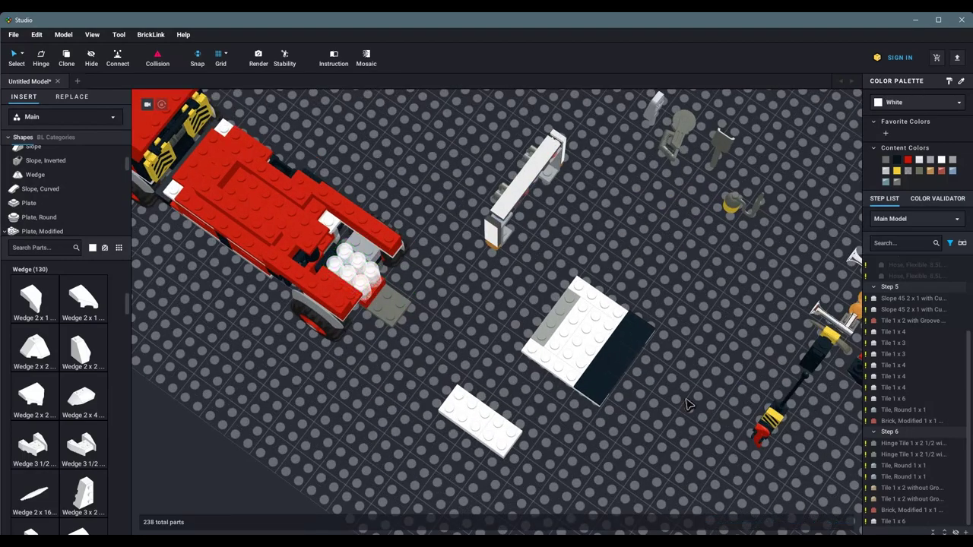
# Step: Move the grey double hose assembly with its yellow and black fittings onto the baseplate next to the truck's rear
pyautogui.moveTo(362, 287); pyautogui.dragTo(785, 323, button='right')
pyautogui.click(786, 323)
pyautogui.moveTo(785, 323); pyautogui.dragTo(462, 357)
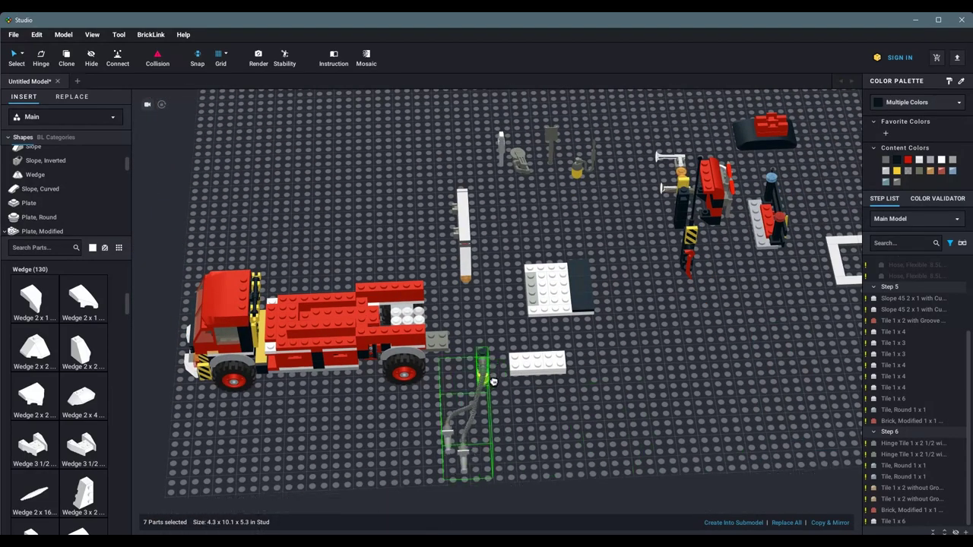
pyautogui.moveTo(461, 357); pyautogui.dragTo(348, 353, button='right')
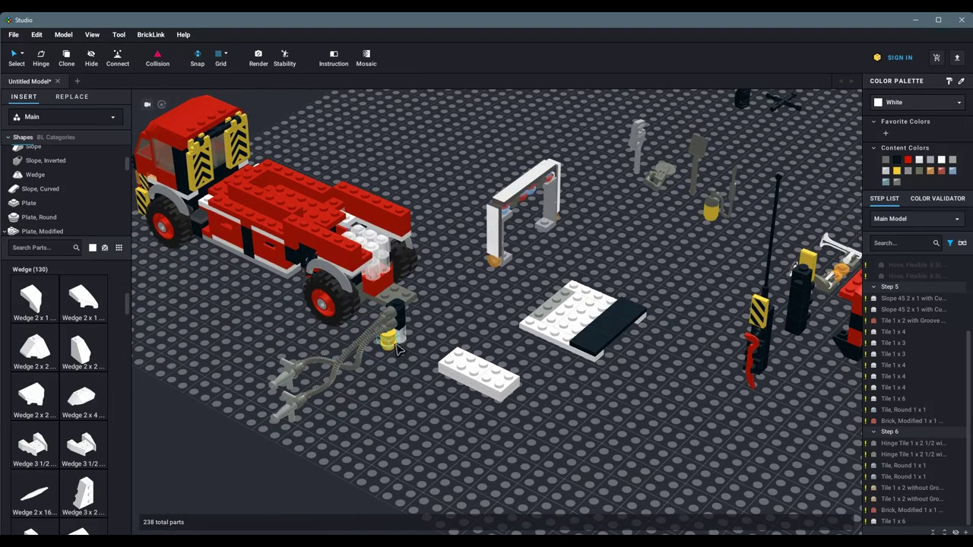
# Step: Fit the hose assembly into the gap ahead of the clear round bricks, with the nozzles hanging over the truck's side
pyautogui.moveTo(410, 391); pyautogui.dragTo(460, 417, button='right')
pyautogui.click(466, 422)
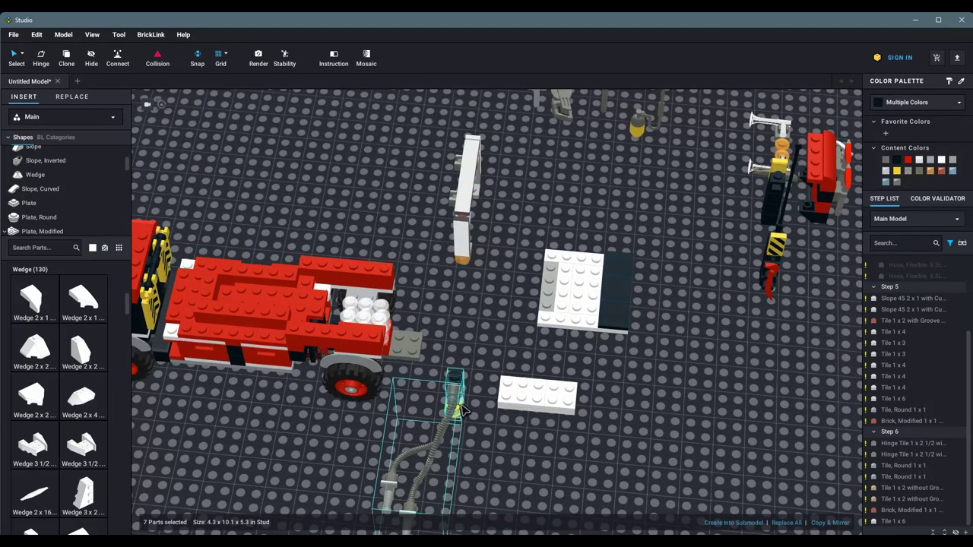
pyautogui.moveTo(462, 410); pyautogui.dragTo(342, 339)
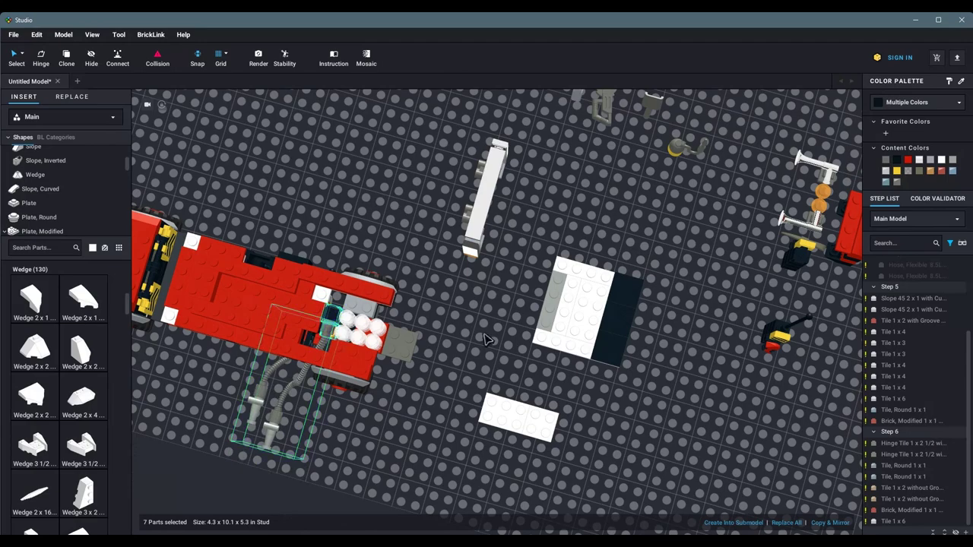
pyautogui.click(487, 340)
pyautogui.moveTo(487, 339); pyautogui.dragTo(431, 440, button='right')
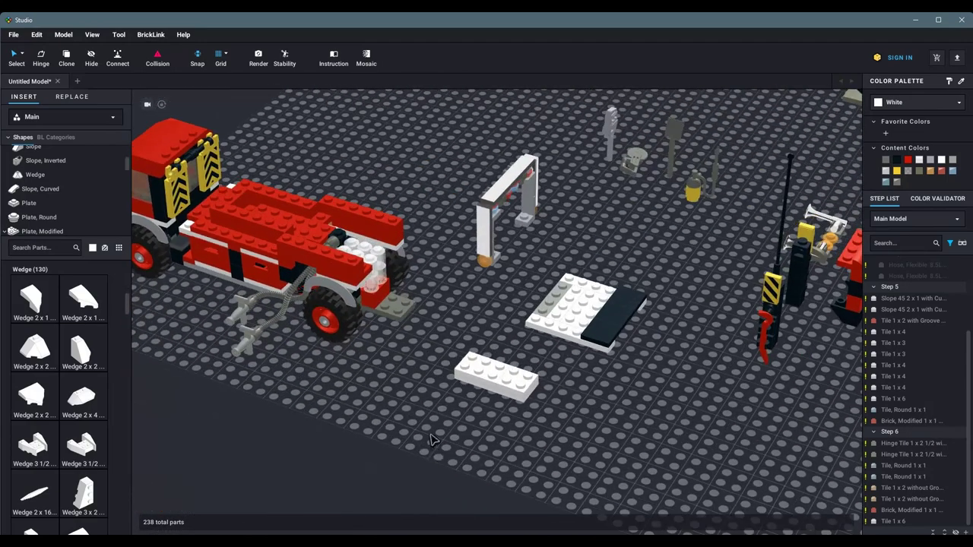
# Step: Lay the four-part white plate group on top of the clear round bricks between the red beams
pyautogui.moveTo(519, 477); pyautogui.dragTo(542, 391, button='right')
pyautogui.click(543, 391)
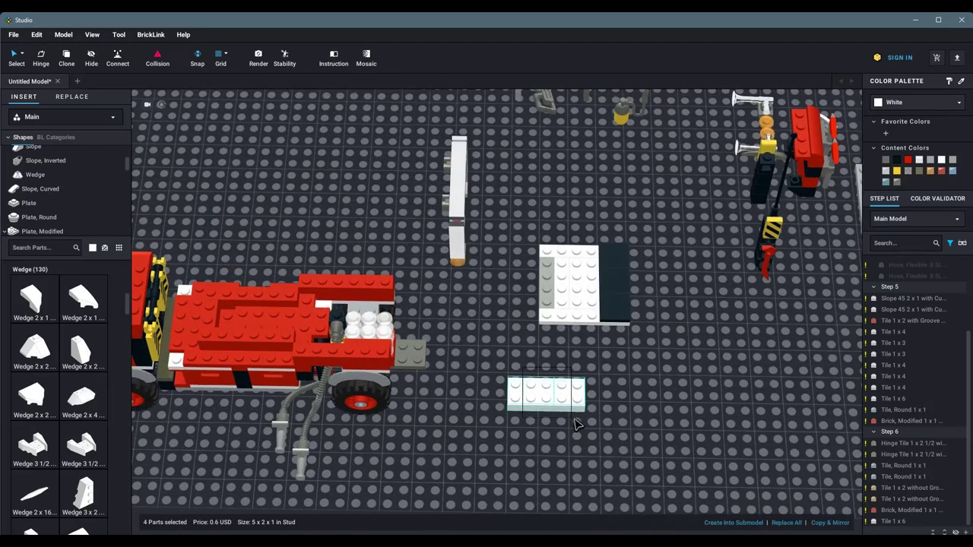
pyautogui.moveTo(543, 390); pyautogui.dragTo(430, 336)
pyautogui.click(502, 441)
pyautogui.moveTo(502, 440); pyautogui.dragTo(532, 362, button='right')
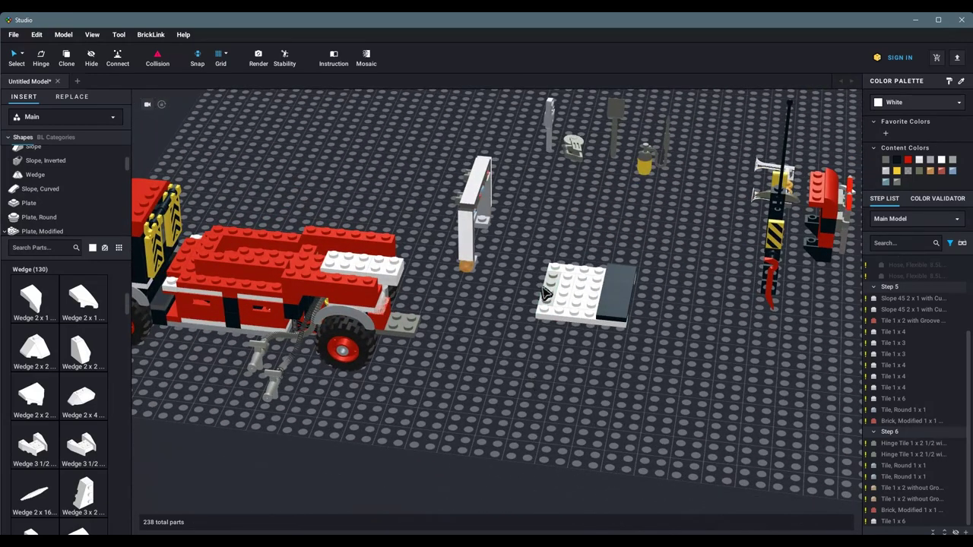
# Step: Try the grey 1 x 4 plate across the red beams, undo it, and take the white plate group back off the truck
pyautogui.moveTo(545, 294); pyautogui.dragTo(531, 330, button='right')
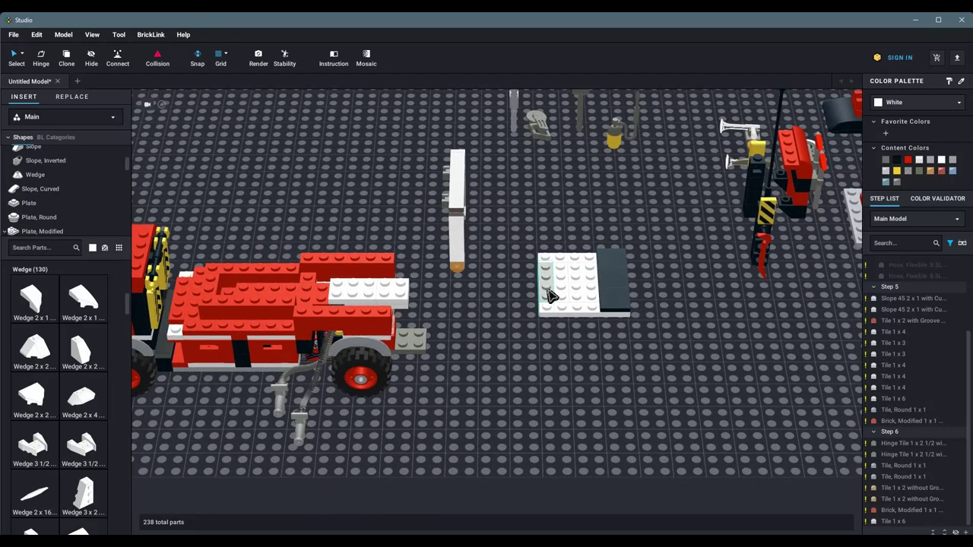
pyautogui.moveTo(550, 295); pyautogui.dragTo(309, 292)
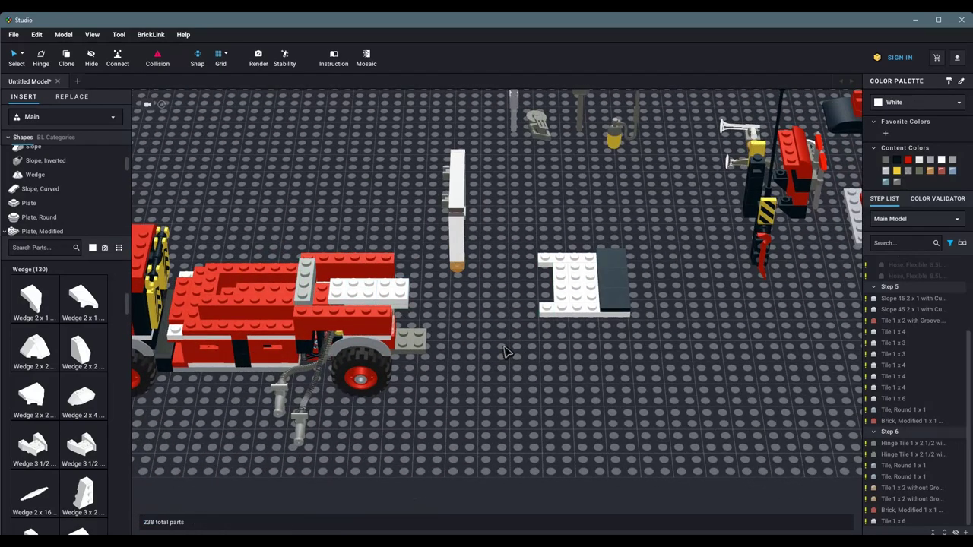
pyautogui.moveTo(506, 352); pyautogui.dragTo(352, 337, button='right')
pyautogui.hotkey('ctrl', 'z')
pyautogui.moveTo(390, 330); pyautogui.dragTo(562, 388)
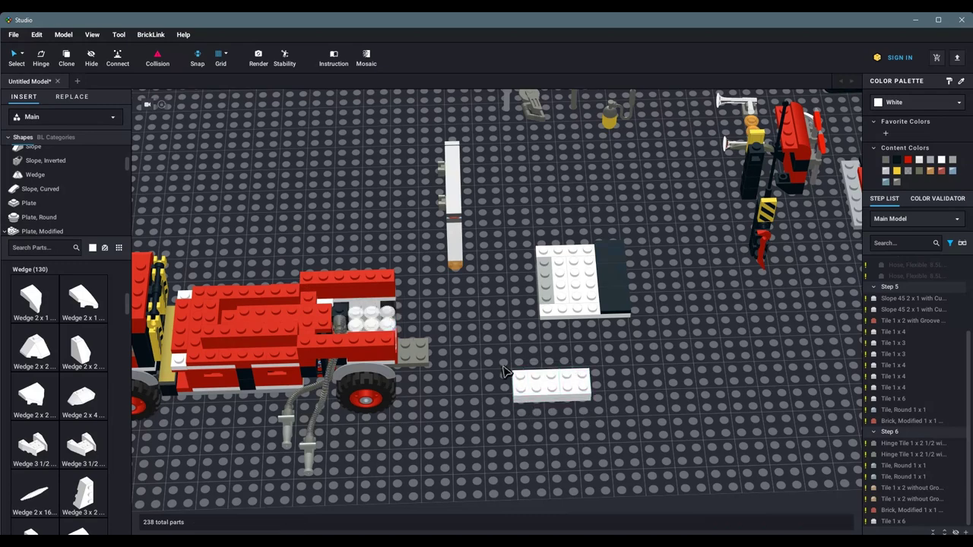
# Step: Select the whole white plate group on the baseplate and refit it over the clear round bricks at the truck's rear
pyautogui.moveTo(503, 372); pyautogui.dragTo(587, 411)
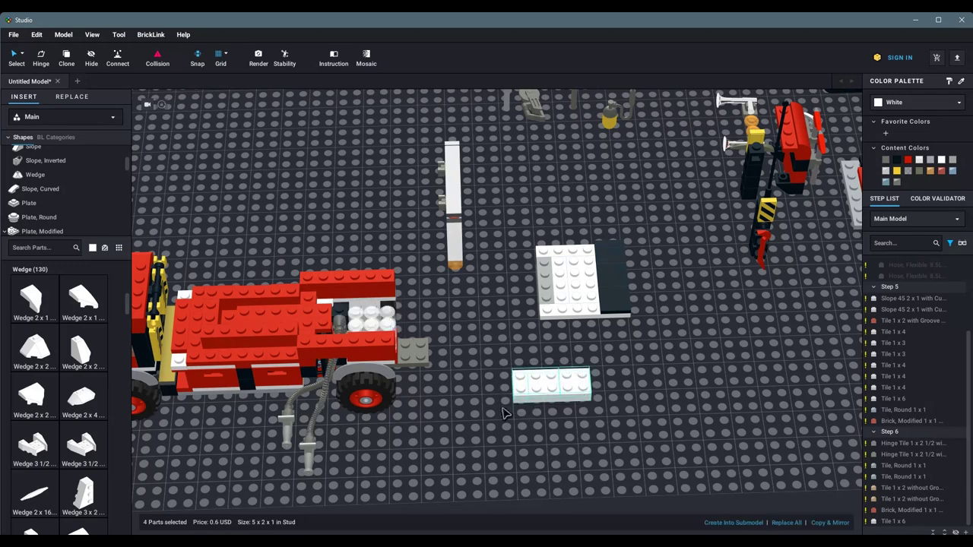
pyautogui.moveTo(504, 413); pyautogui.dragTo(436, 385, button='right')
pyautogui.click(438, 383)
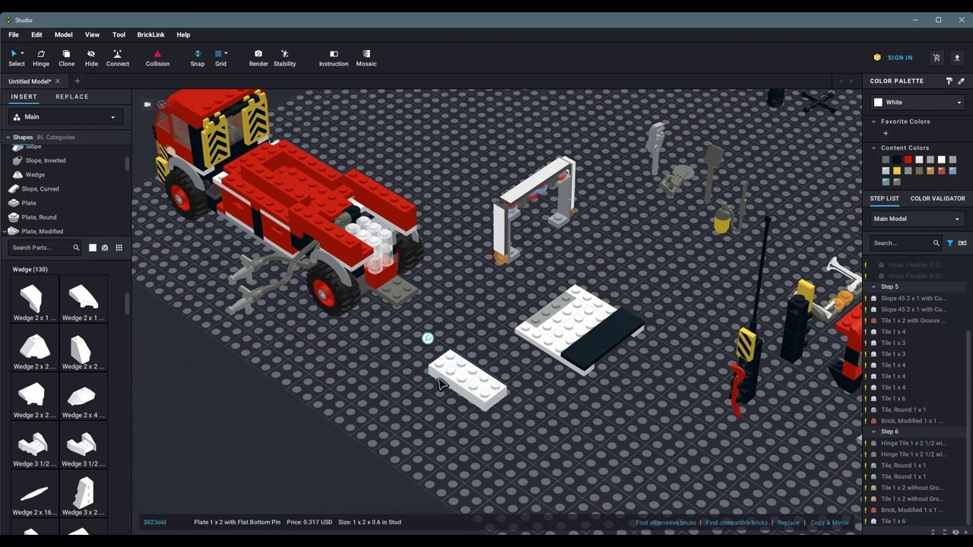
pyautogui.moveTo(466, 378); pyautogui.dragTo(399, 247)
pyautogui.moveTo(399, 247); pyautogui.dragTo(551, 262, button='right')
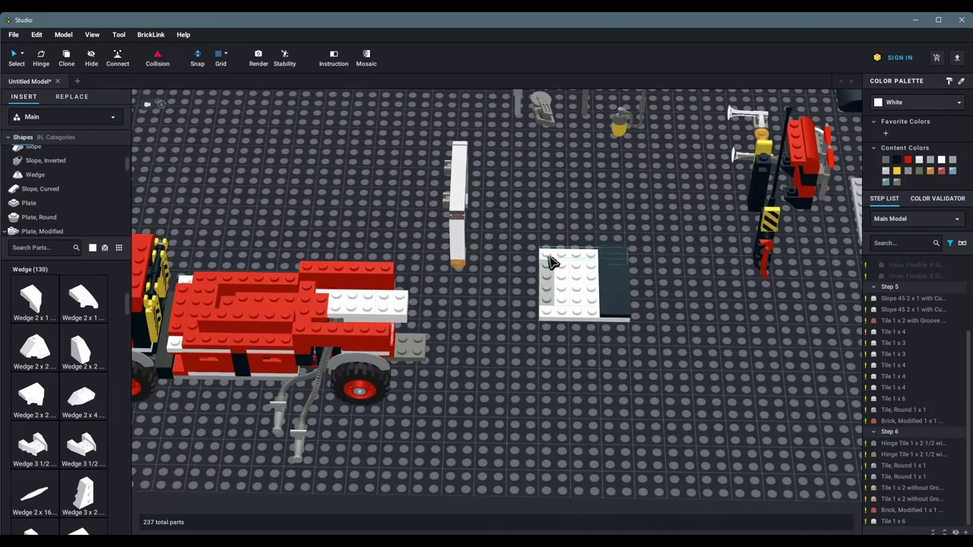
# Step: Mount the white, grey and black roof section across the two red beams at the rear of the truck
pyautogui.click(544, 253)
pyautogui.moveTo(571, 315); pyautogui.dragTo(356, 298)
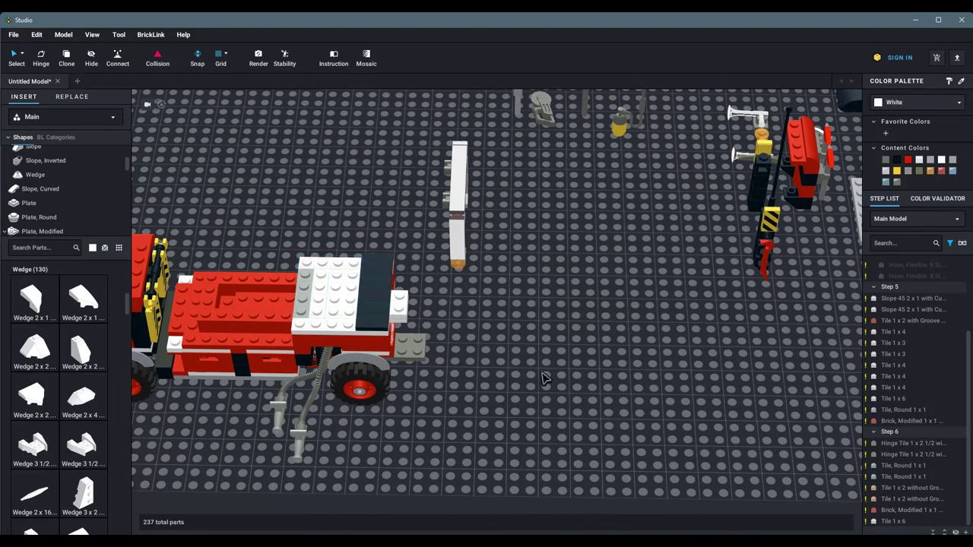
pyautogui.moveTo(356, 298); pyautogui.dragTo(566, 378, button='right')
# Step: Take the white four-stud plate behind the grey strip out of the roof section and set it on the baseplate
pyautogui.moveTo(384, 360); pyautogui.dragTo(528, 341)
pyautogui.moveTo(527, 340); pyautogui.dragTo(341, 380, button='right')
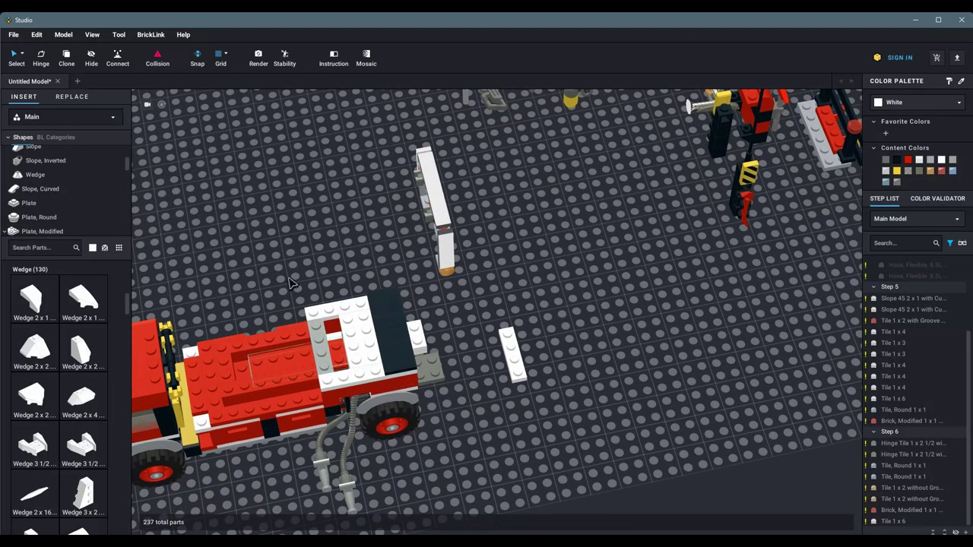
pyautogui.moveTo(289, 282); pyautogui.dragTo(285, 245, button='right')
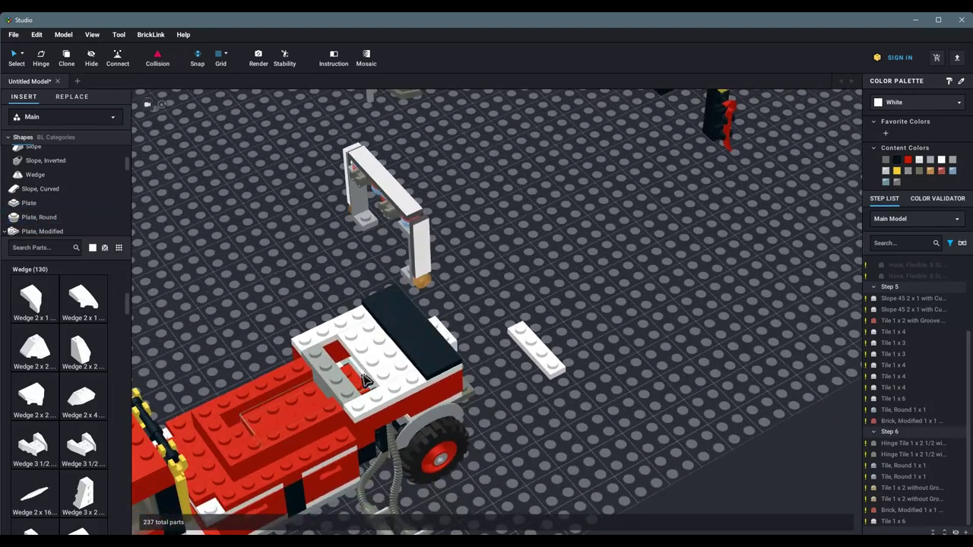
# Step: Undo the removal of the white four-stud plate and the mounting of the roof section on the truck's red beams
pyautogui.moveTo(365, 380); pyautogui.dragTo(355, 386)
pyautogui.hotkey('ctrl', 'z')
pyautogui.hotkey('ctrl', 'z')
pyautogui.hotkey('ctrl', 'z')
pyautogui.hotkey('ctrl', 'z')
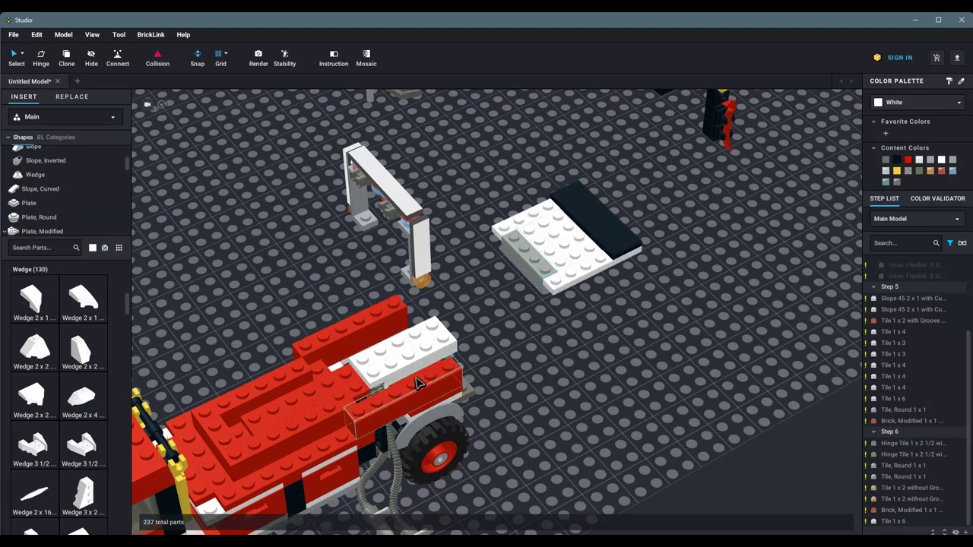
# Step: Shift the stacked white plates between the red rear beams and cover the clear round bricks with small white plates
pyautogui.moveTo(615, 370); pyautogui.dragTo(390, 375)
pyautogui.moveTo(426, 372); pyautogui.dragTo(357, 383, button='right')
pyautogui.click(350, 383)
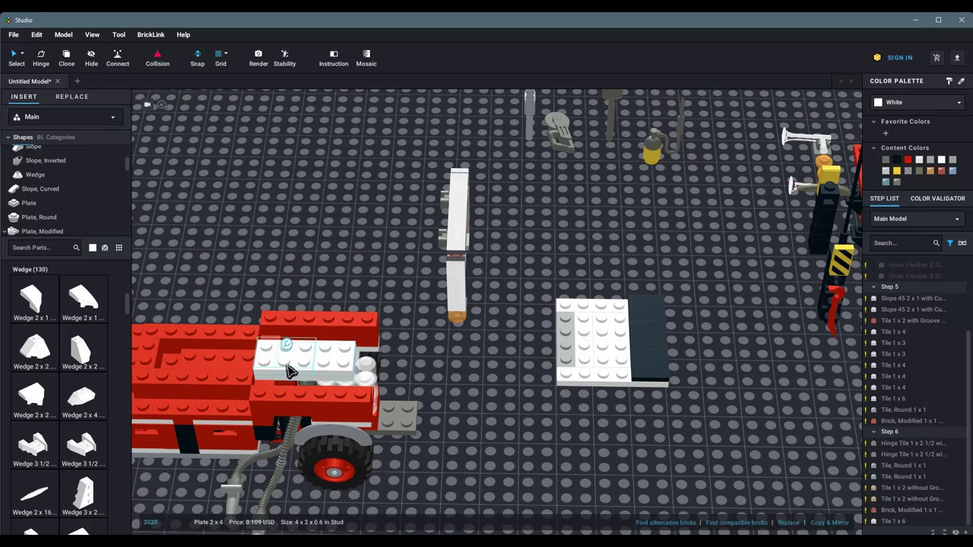
pyautogui.moveTo(288, 371); pyautogui.dragTo(380, 375)
pyautogui.scroll(-3, 348, 373)
pyautogui.click(441, 419)
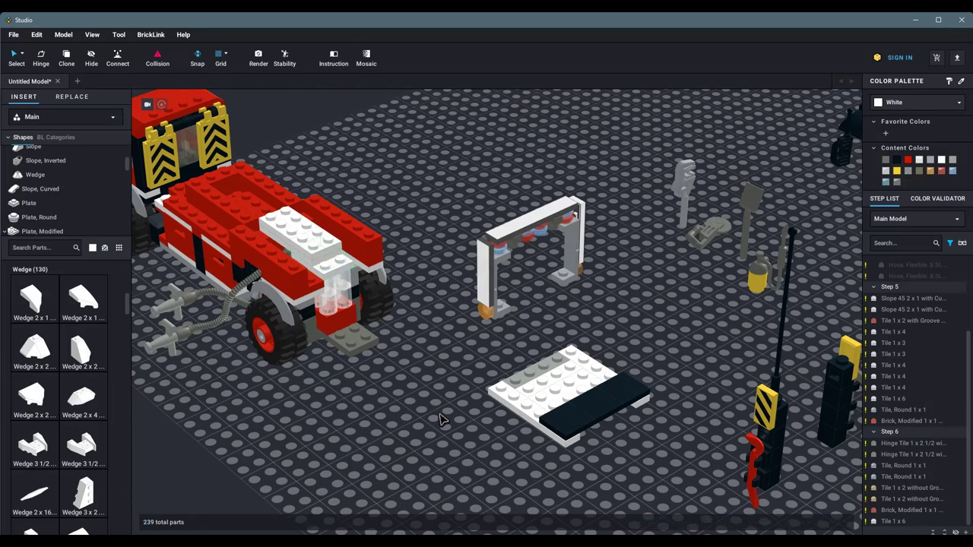
# Step: Select the stacked white 2 x 3 and 2 x 2 plates between the red beams and shift them one stud rearward
pyautogui.scroll(3, 456, 423)
pyautogui.moveTo(466, 426); pyautogui.dragTo(568, 319, button='right')
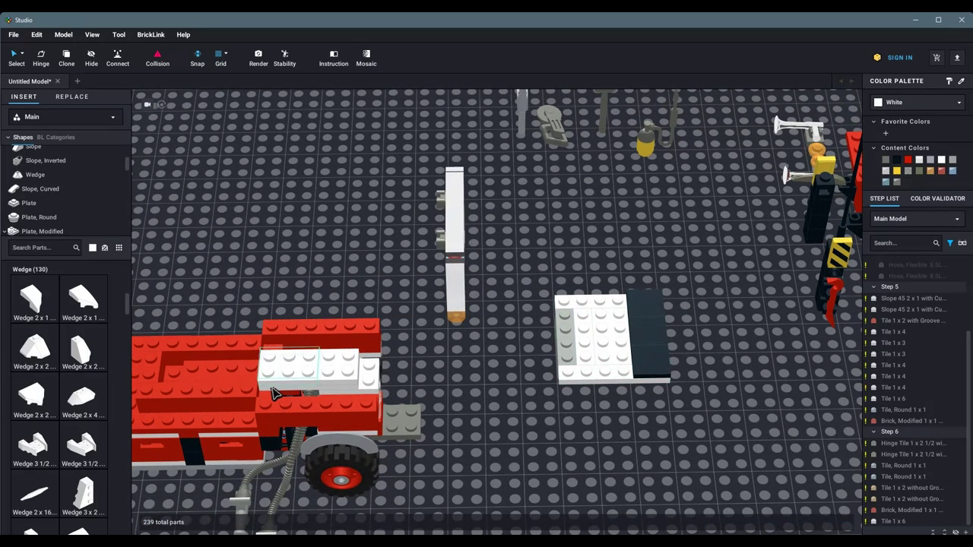
pyautogui.click(277, 384)
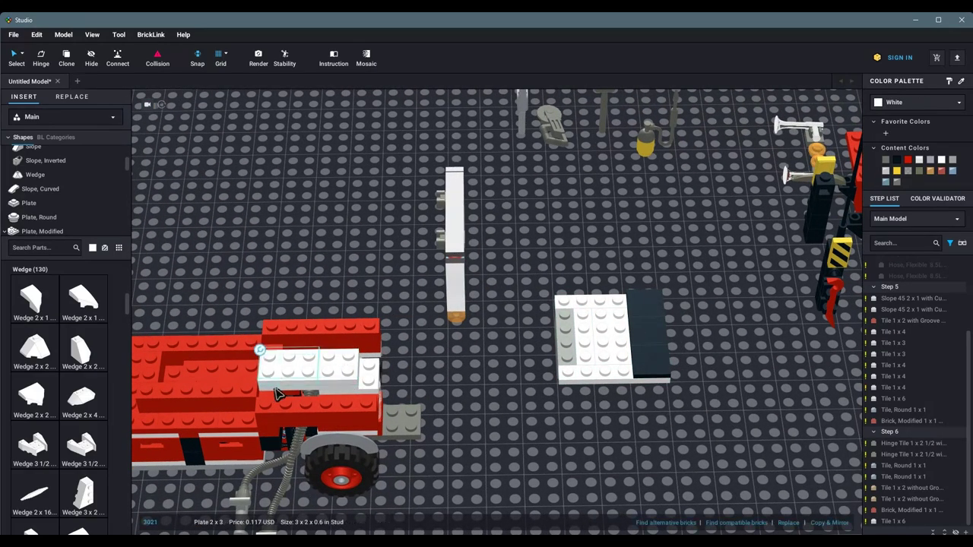
pyautogui.click(339, 388)
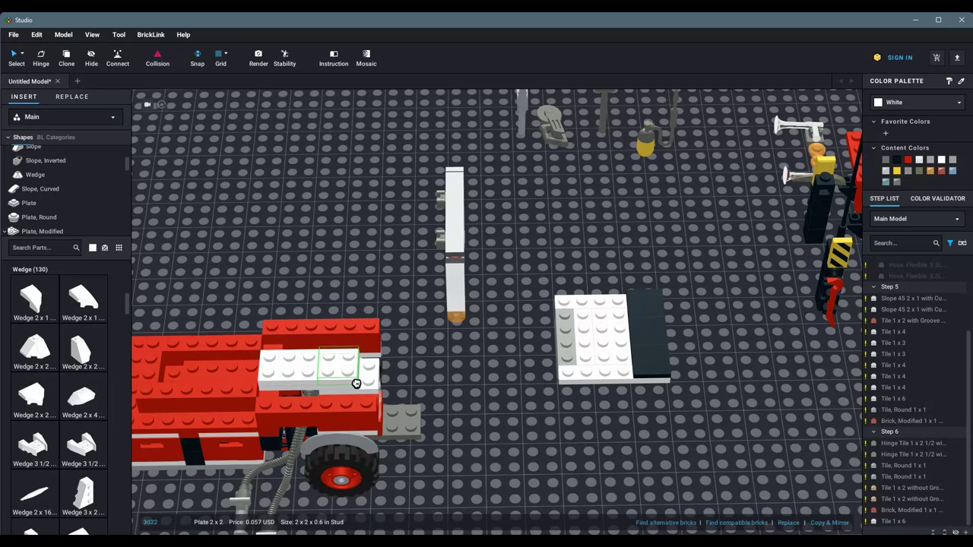
pyautogui.keyDown('ctrl'); pyautogui.click(308, 389); pyautogui.keyUp('ctrl')
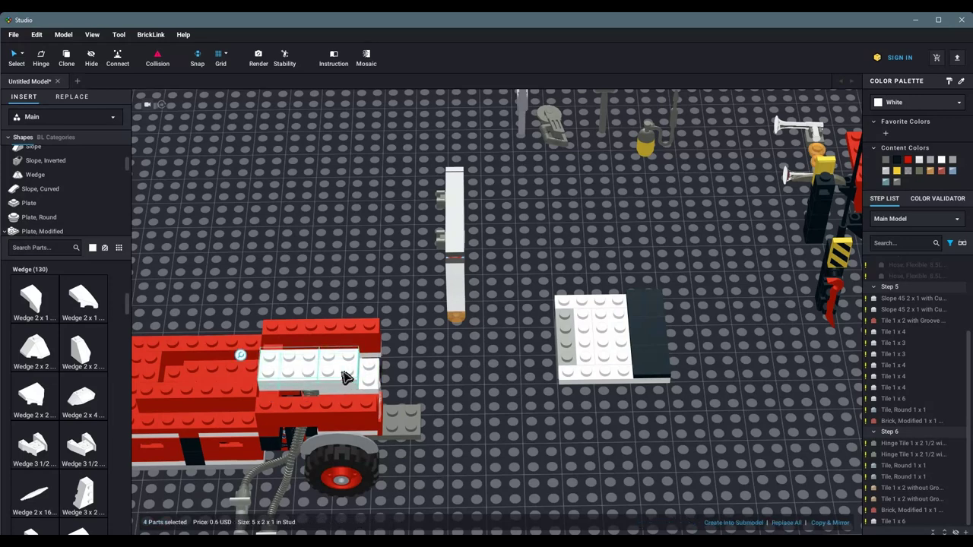
# Step: Try to slide the black tiles off the white roof section on the baseplate and undo the move
pyautogui.moveTo(646, 323); pyautogui.dragTo(711, 342)
pyautogui.click(749, 369)
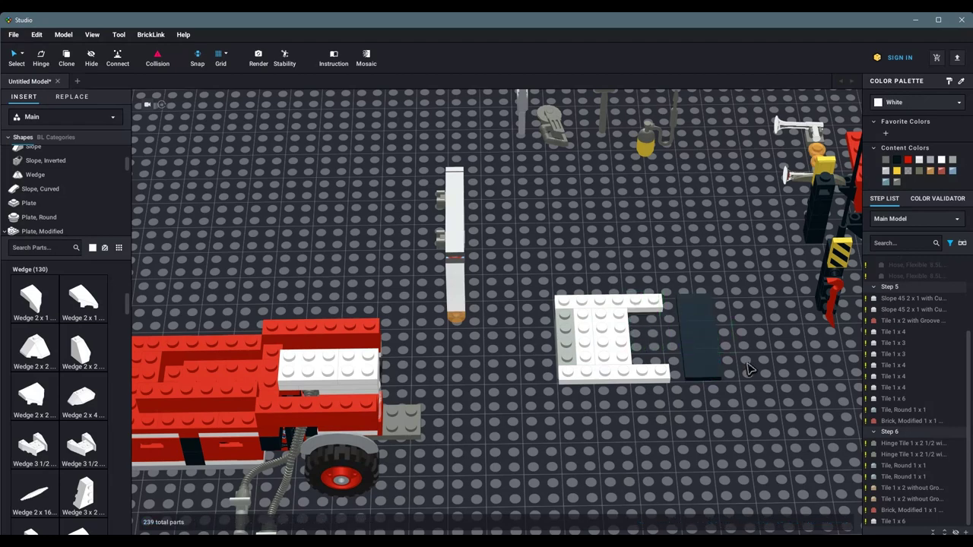
pyautogui.hotkey('ctrl', 'z')
pyautogui.hotkey('ctrl', 'z')
# Step: Select the whole white, grey and black roof section and mount it across the red beams at the truck's rear
pyautogui.moveTo(562, 277); pyautogui.dragTo(680, 387)
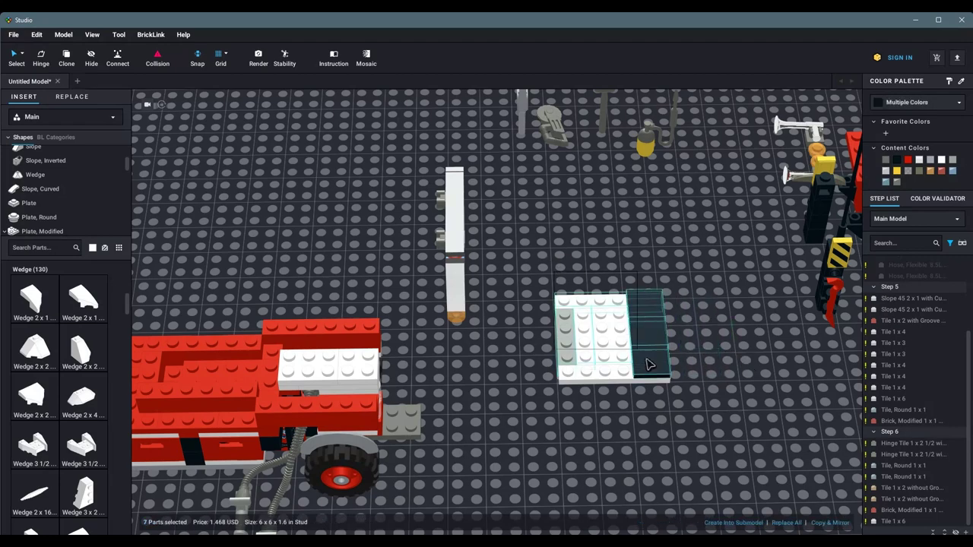
pyautogui.moveTo(630, 365); pyautogui.dragTo(431, 390)
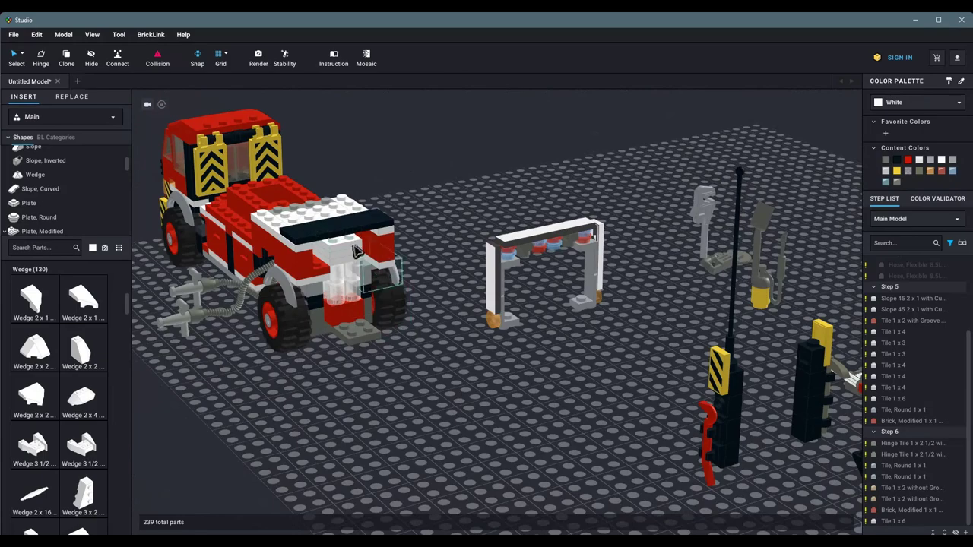
pyautogui.click(358, 251)
pyautogui.scroll(5, 479, 369)
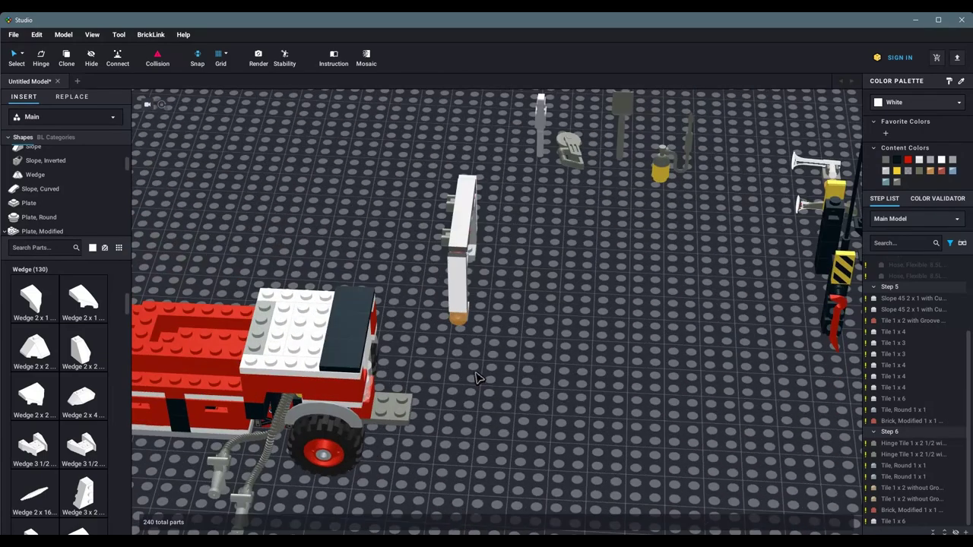
pyautogui.scroll(-5, 504, 404)
pyautogui.scroll(5, 508, 405)
pyautogui.scroll(-5, 508, 404)
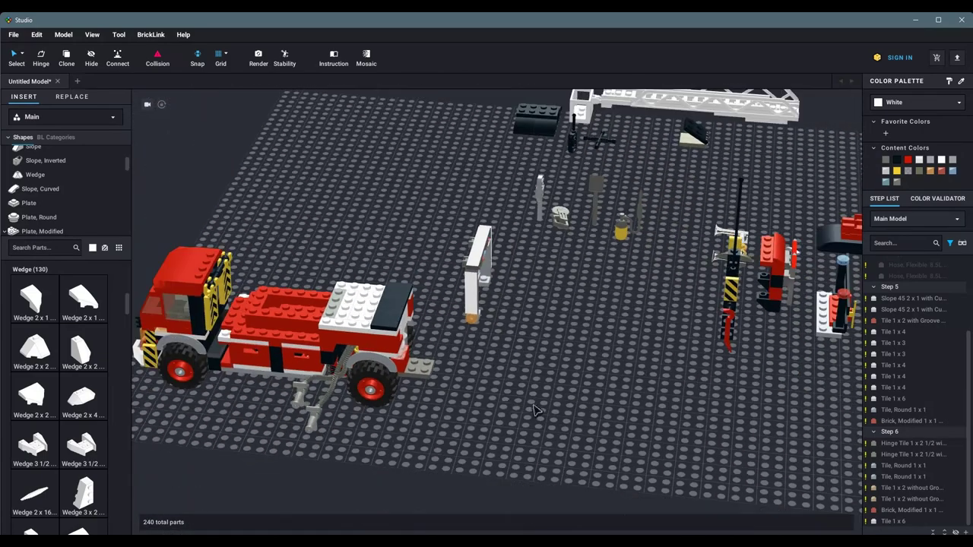
# Step: Delete the surplus white 2 x 2 plate at the rear of the roof section
pyautogui.scroll(3, 615, 431)
pyautogui.click(395, 302)
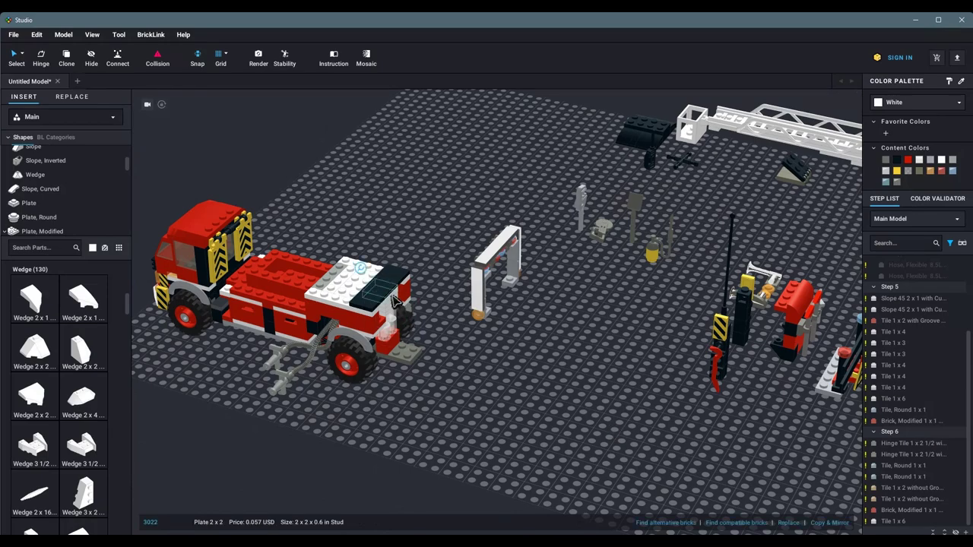
pyautogui.press('Delete')
# Step: Place the white U-shaped tile frame around the red recess in the middle of the truck
pyautogui.moveTo(415, 487); pyautogui.dragTo(584, 439, button='right')
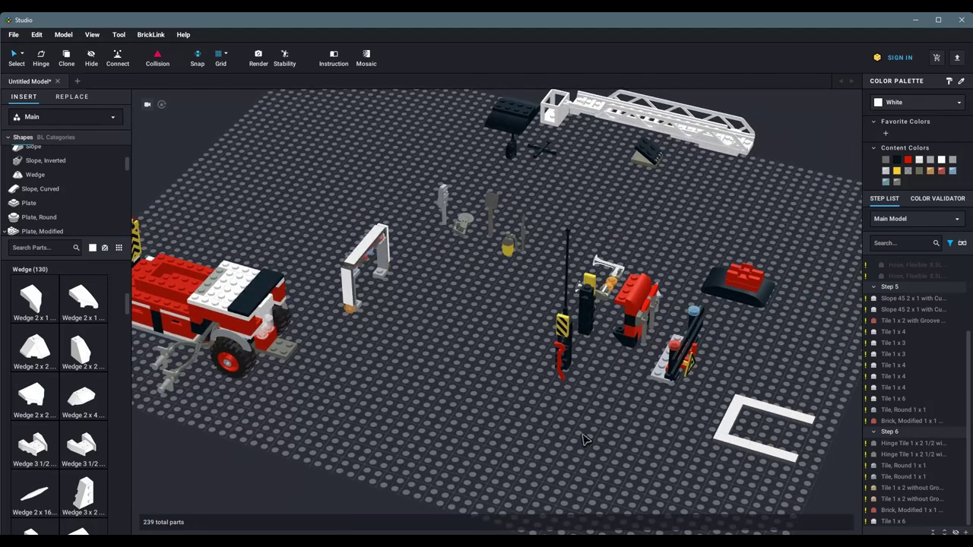
pyautogui.moveTo(726, 393); pyautogui.dragTo(183, 289)
pyautogui.moveTo(182, 289); pyautogui.dragTo(308, 446, button='right')
pyautogui.moveTo(308, 445)
pyautogui.mouseDown()
pyautogui.moveTo(570, 371)
pyautogui.moveTo(308, 445)
pyautogui.mouseUp()
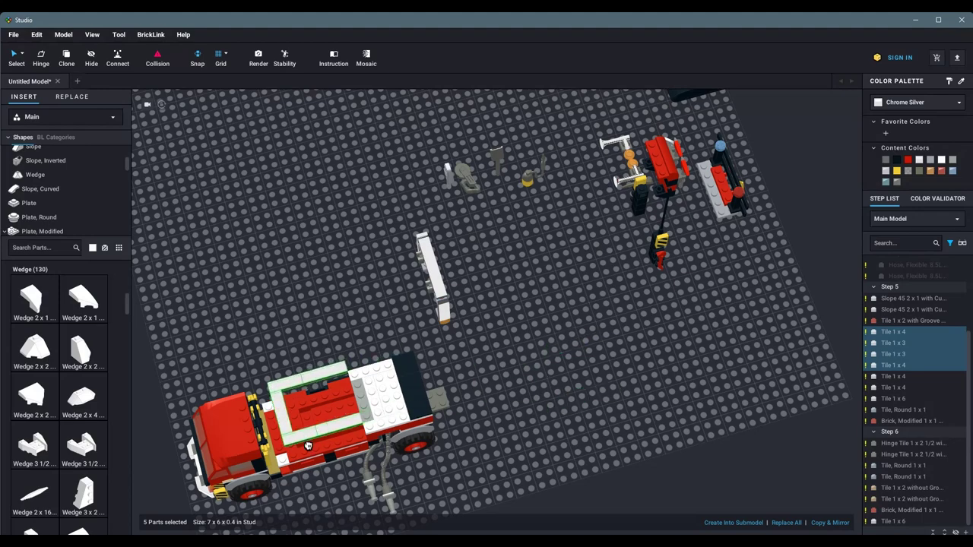
pyautogui.press('Escape')
# Step: Mount the black curved cover with the two red toolboxes over the red recess behind the cab
pyautogui.moveTo(308, 445); pyautogui.dragTo(290, 351, button='right')
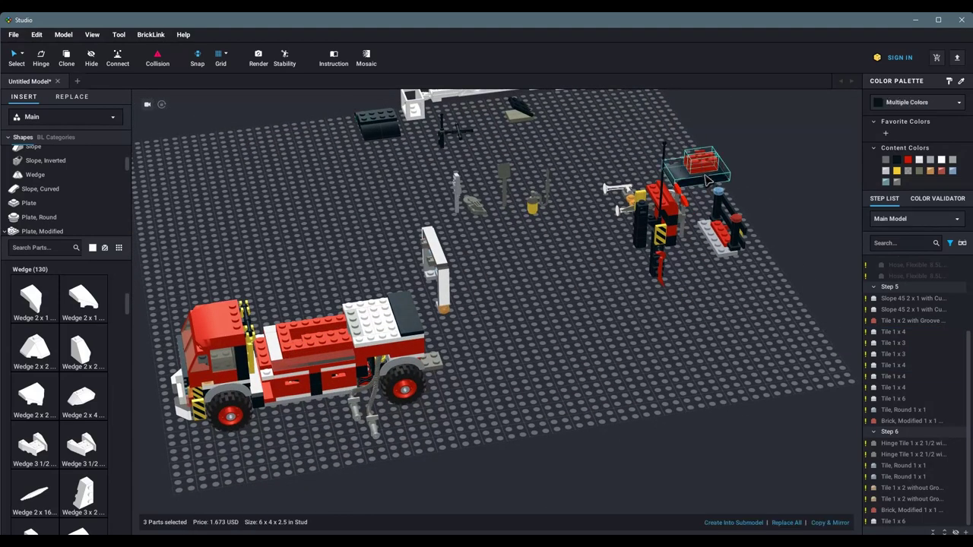
pyautogui.moveTo(697, 163); pyautogui.dragTo(521, 363)
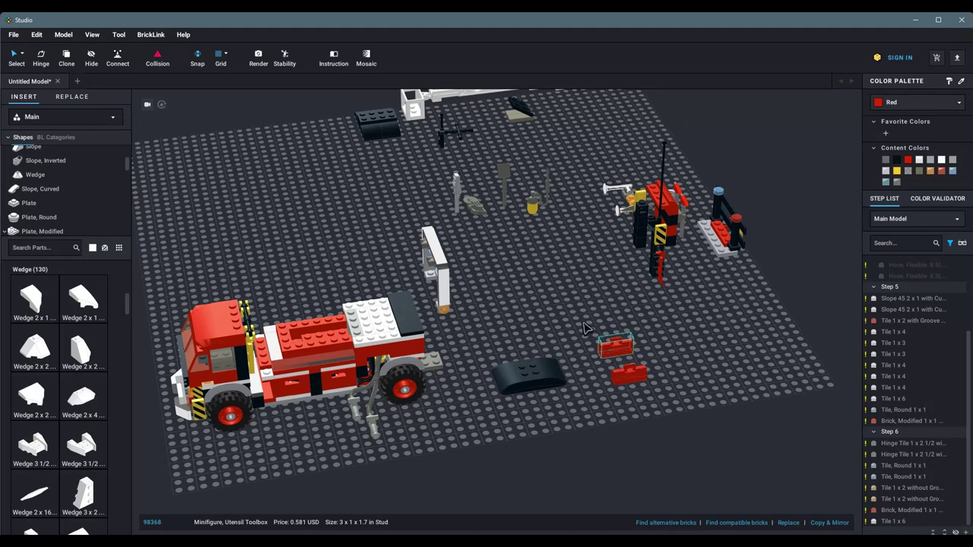
pyautogui.moveTo(532, 373); pyautogui.dragTo(312, 323)
pyautogui.click(557, 355)
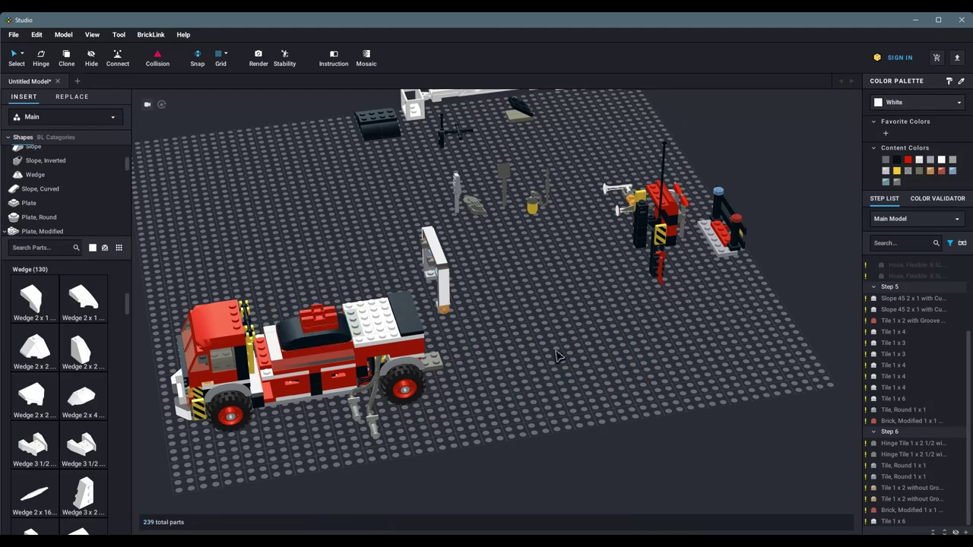
# Step: Fit the black studded curved section onto the white plates of the truck's rear roof
pyautogui.scroll(-3, 552, 338)
pyautogui.scroll(3, 552, 339)
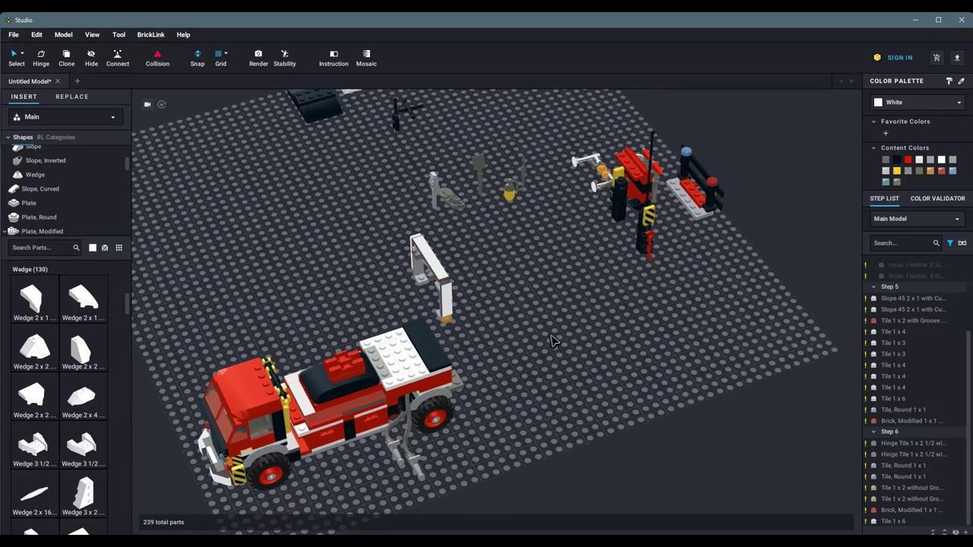
pyautogui.click(342, 155)
pyautogui.moveTo(342, 137); pyautogui.dragTo(352, 366)
pyautogui.scroll(2, 525, 350)
pyautogui.click(569, 373)
pyautogui.click(559, 352)
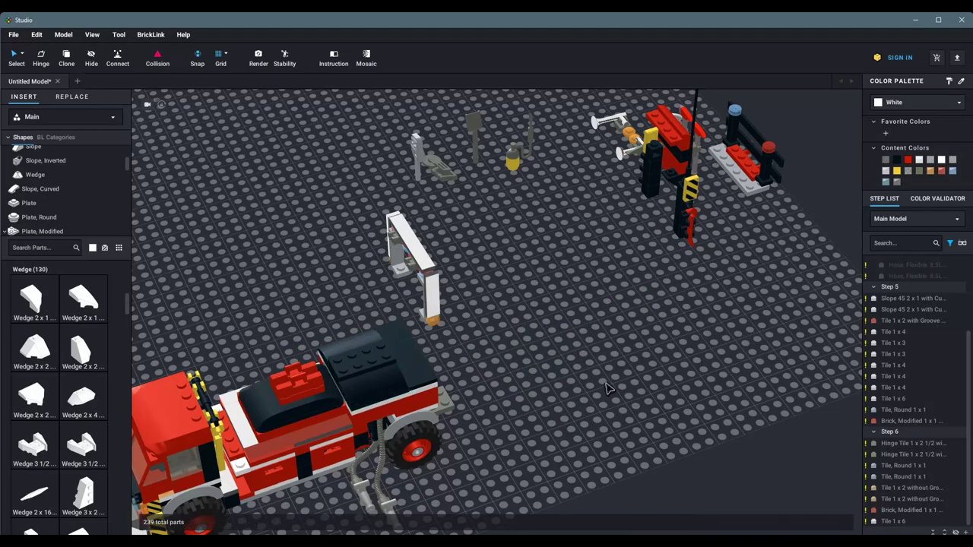
# Step: Take a grey bracket from the white light arch and attach it to the truck's side behind the front wheel
pyautogui.moveTo(352, 367); pyautogui.dragTo(550, 357, button='right')
pyautogui.click(429, 258)
pyautogui.moveTo(430, 259); pyautogui.dragTo(448, 372)
pyautogui.moveTo(449, 372); pyautogui.dragTo(346, 422, button='right')
pyautogui.scroll(2, 346, 422)
pyautogui.moveTo(330, 372); pyautogui.dragTo(373, 438)
pyautogui.click(395, 357)
pyautogui.moveTo(437, 347); pyautogui.dragTo(380, 289, button='right')
pyautogui.click(563, 296)
# Step: Add the second grey 1 x 1 - 1 x 2 bracket behind the cab and cover both with the white 1 x 4 tile and orange round tile
pyautogui.moveTo(454, 437); pyautogui.dragTo(425, 269, button='right')
pyautogui.click(368, 235)
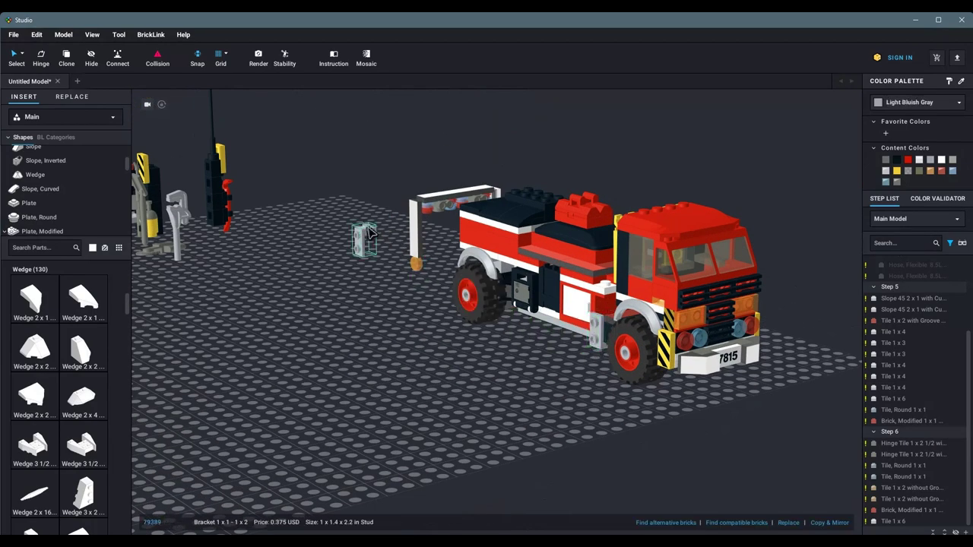
pyautogui.click(615, 282)
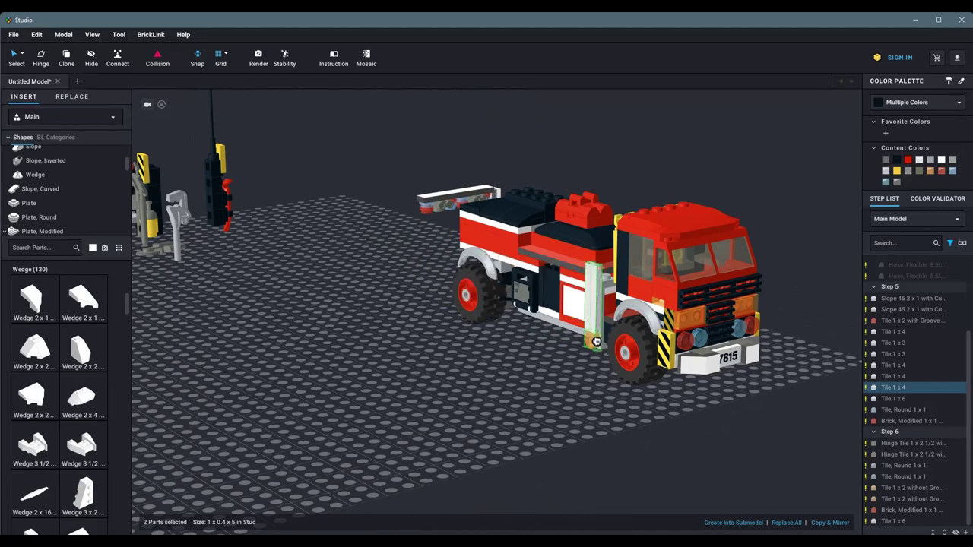
pyautogui.moveTo(502, 395); pyautogui.dragTo(466, 341, button='right')
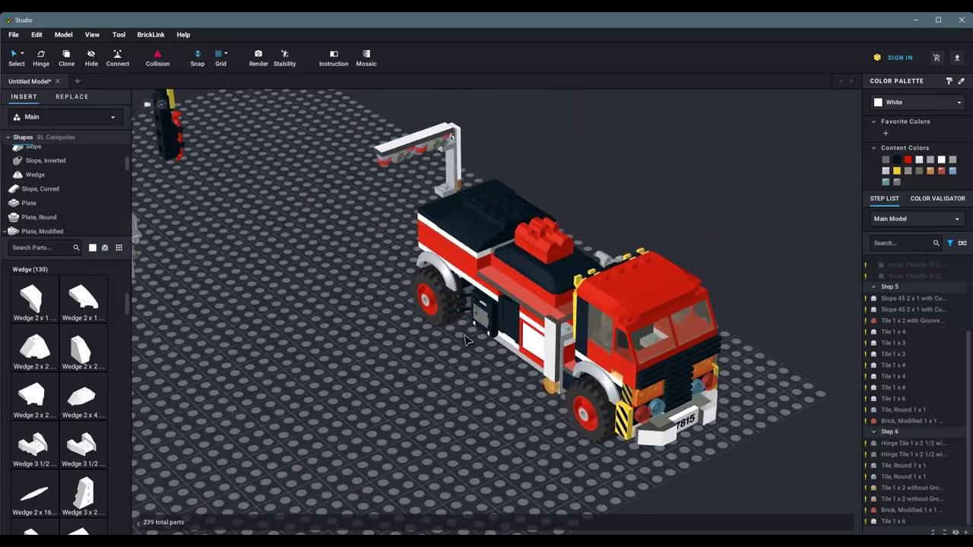
# Step: Select the remaining leg of the white light arch and fit it to the opposite side of the truck behind the cab
pyautogui.click(459, 154)
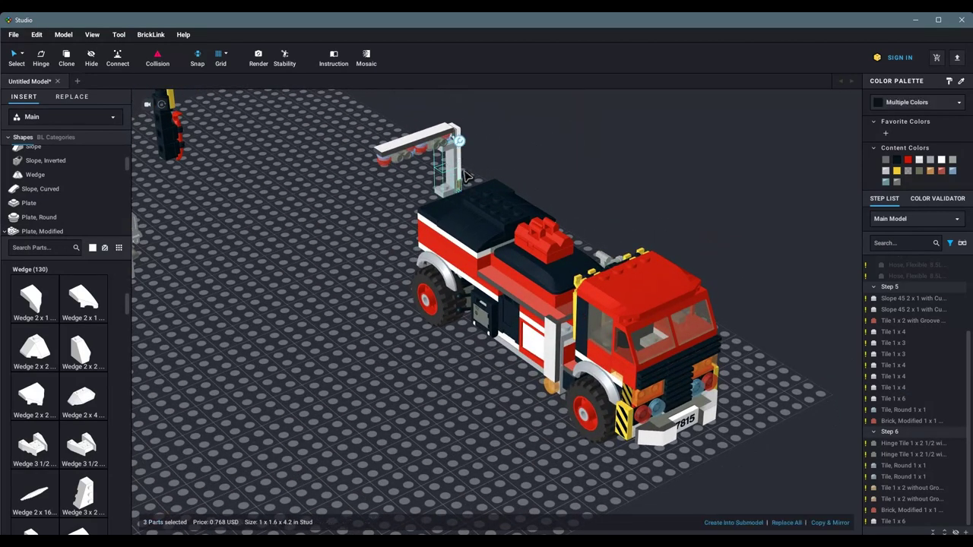
pyautogui.keyDown('shift'); pyautogui.click(466, 176); pyautogui.keyUp('shift')
pyautogui.moveTo(466, 176); pyautogui.dragTo(320, 165, button='right')
pyautogui.press('Up')
pyautogui.click(382, 214)
pyautogui.click(309, 256)
# Step: Mount the white bar with its red and blue lights onto the truck behind the cab
pyautogui.scroll(2, 327, 220)
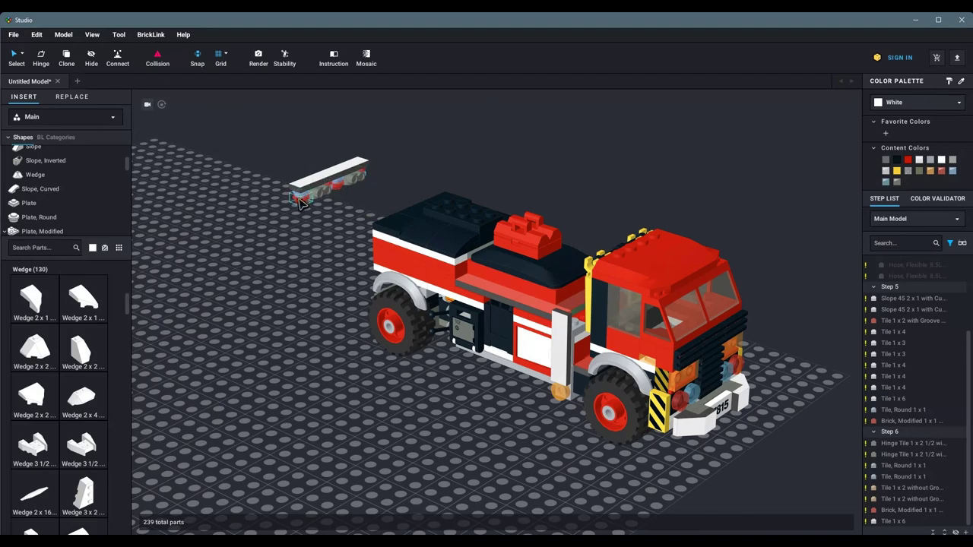
pyautogui.click(319, 172)
pyautogui.moveTo(364, 175); pyautogui.dragTo(545, 238)
pyautogui.moveTo(545, 238); pyautogui.dragTo(464, 416, button='right')
pyautogui.moveTo(464, 416); pyautogui.dragTo(456, 384)
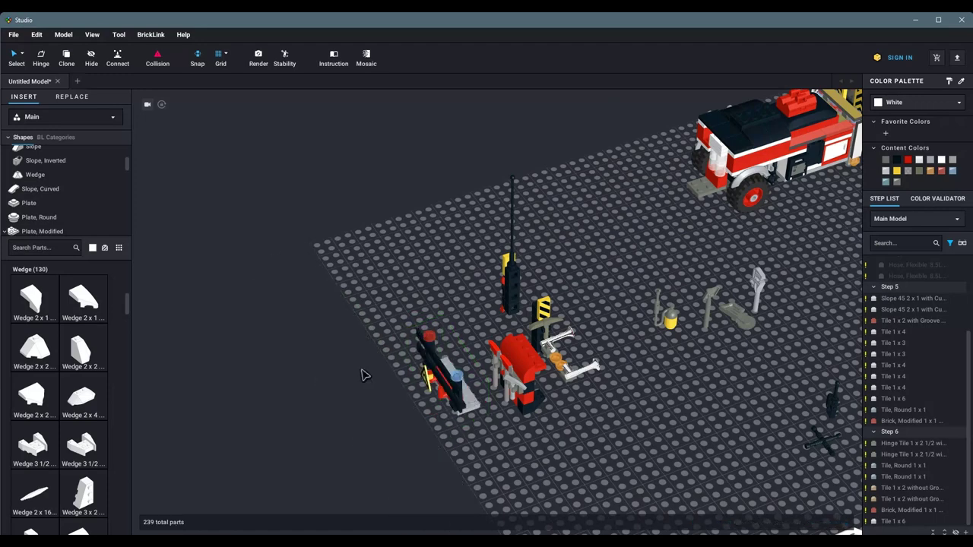
# Step: Lift the black railing with the red and blue round tiles off the grey plate and set it apart on the baseplate
pyautogui.scroll(2, 405, 413)
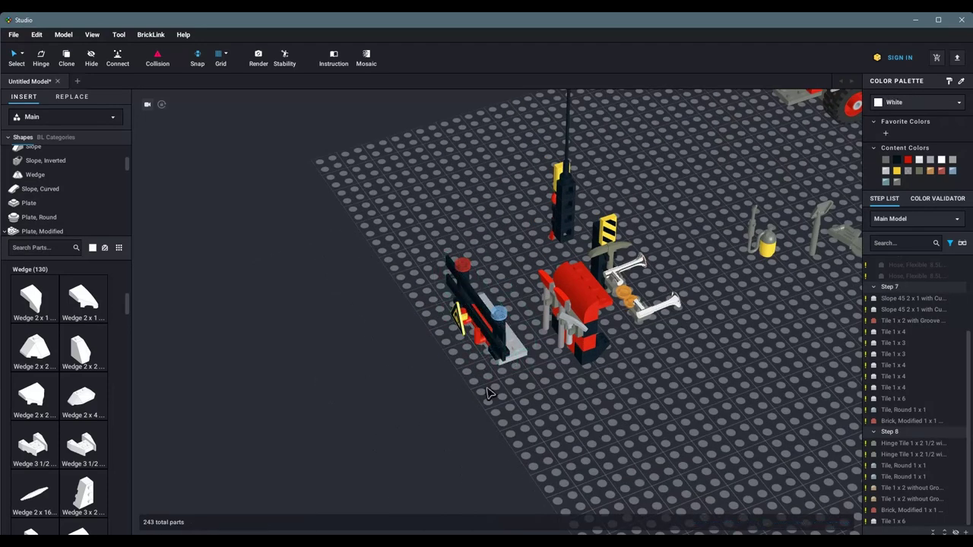
pyautogui.click(467, 267)
pyautogui.moveTo(467, 268); pyautogui.dragTo(418, 244)
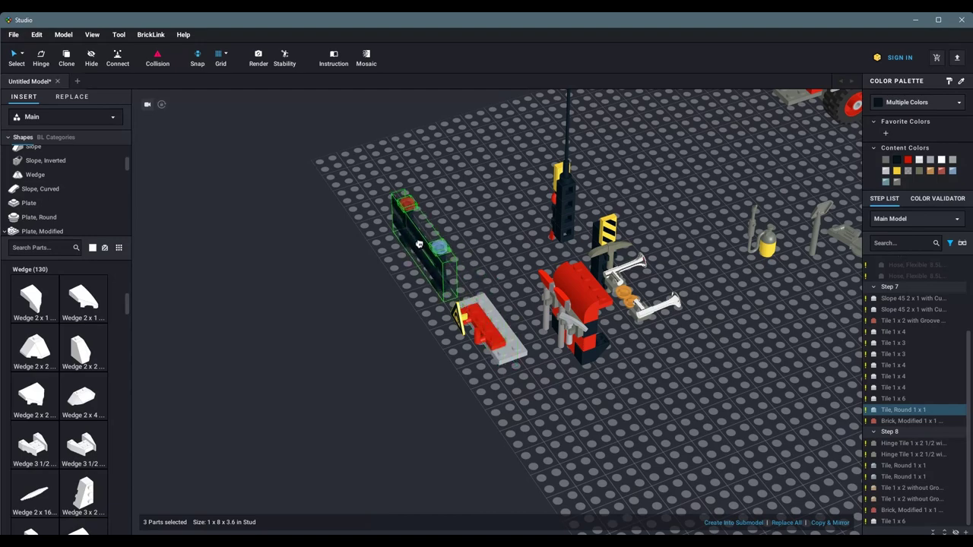
pyautogui.moveTo(480, 381); pyautogui.dragTo(412, 292, button='right')
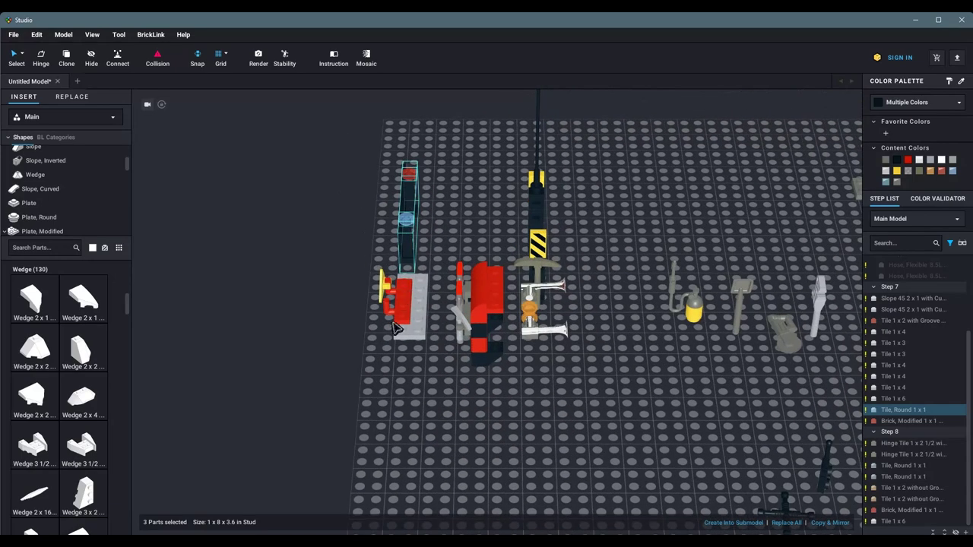
pyautogui.moveTo(395, 327)
pyautogui.mouseDown(button='right')
pyautogui.moveTo(440, 402)
pyautogui.moveTo(385, 313)
pyautogui.mouseUp(button='right')
# Step: Mount the grey plate assembly with the warning sign and the black railing at the rear of the truck
pyautogui.scroll(-2, 457, 398)
pyautogui.moveTo(456, 398); pyautogui.dragTo(757, 244)
pyautogui.moveTo(757, 245); pyautogui.dragTo(373, 454, button='right')
pyautogui.click(684, 289)
# Step: Try to break up the dhu submodel and rearrange the black headlight bricks in its two columns
pyautogui.scroll(3, 447, 394)
pyautogui.click(379, 405)
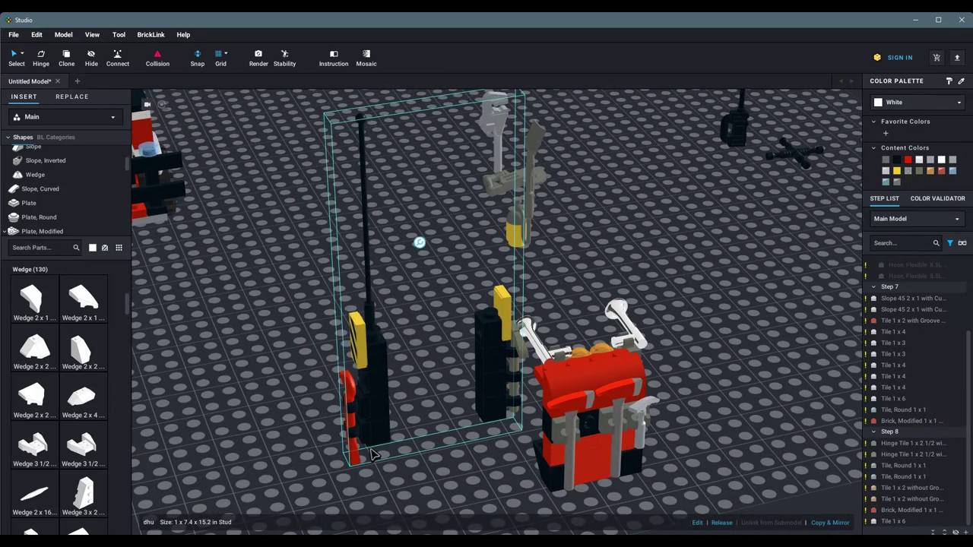
pyautogui.click(498, 403)
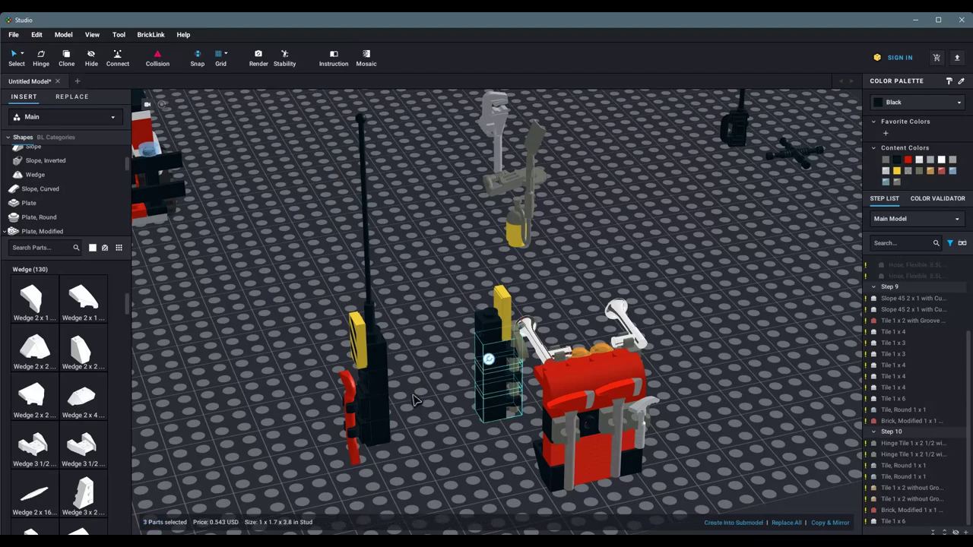
pyautogui.moveTo(414, 400); pyautogui.dragTo(436, 419, button='right')
pyautogui.moveTo(507, 467); pyautogui.dragTo(396, 358)
pyautogui.moveTo(396, 357); pyautogui.dragTo(408, 309, button='right')
pyautogui.moveTo(389, 362); pyautogui.dragTo(479, 338, button='right')
pyautogui.moveTo(392, 431); pyautogui.dragTo(405, 408, button='right')
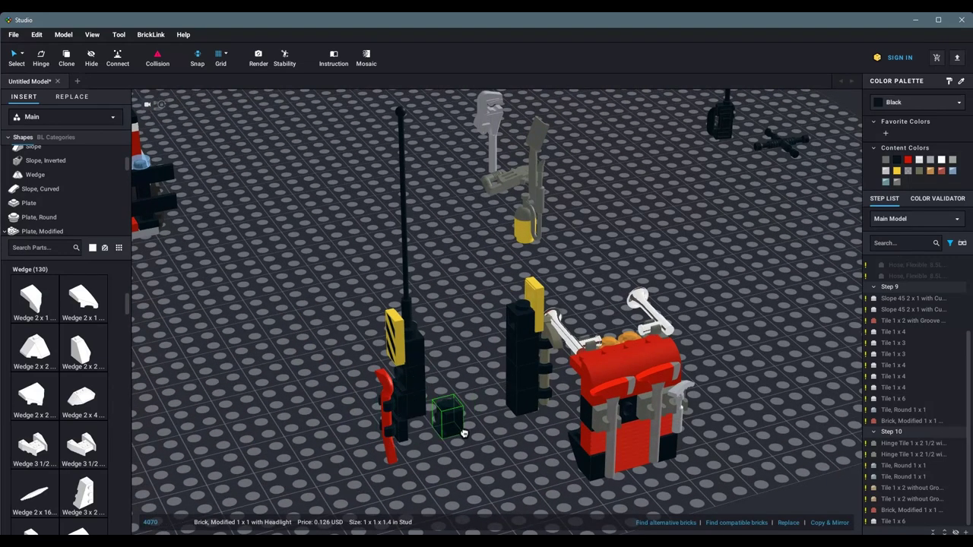
pyautogui.click(401, 359)
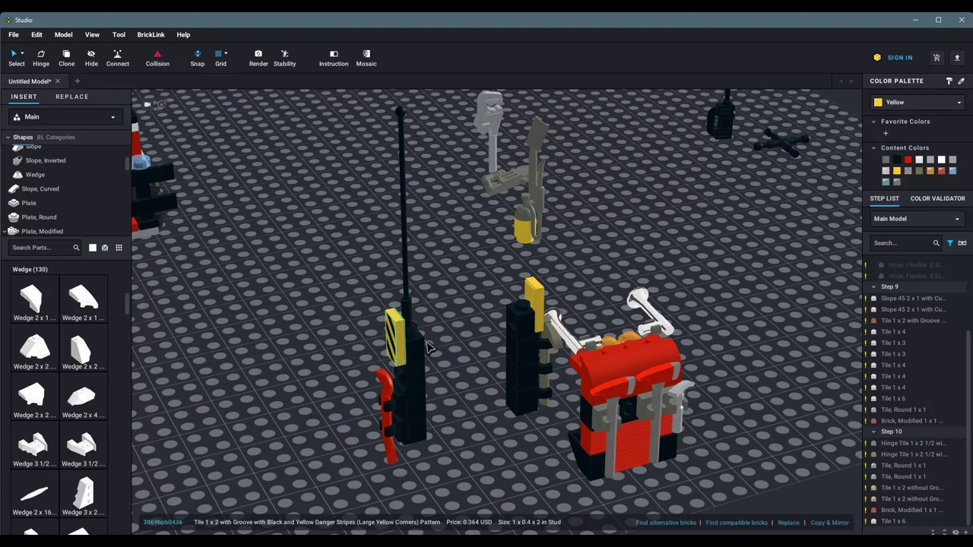
pyautogui.click(445, 395)
# Step: Mount the dhu submodel with the antenna column and the yellow-striped column at the rear of the truck
pyautogui.moveTo(453, 506); pyautogui.dragTo(472, 475, button='right')
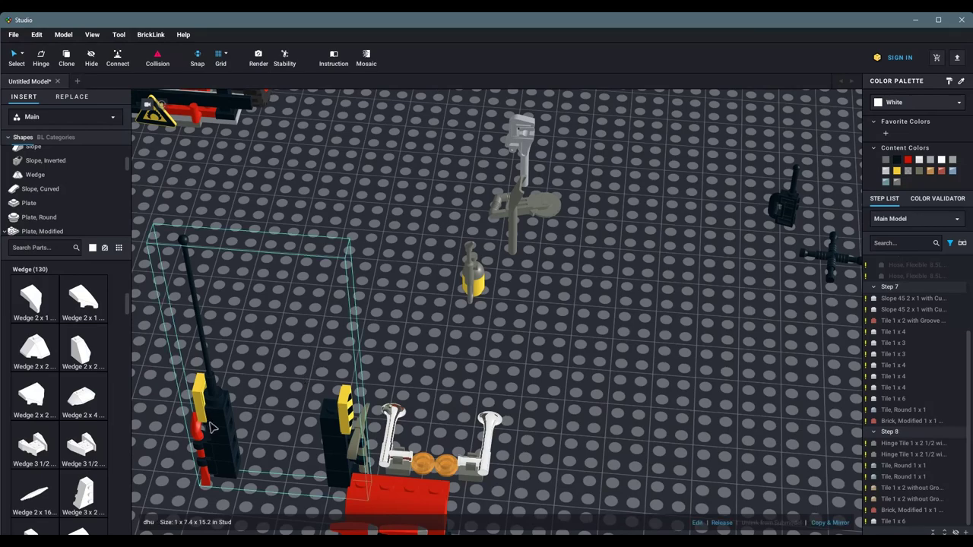
pyautogui.moveTo(214, 427); pyautogui.dragTo(304, 250)
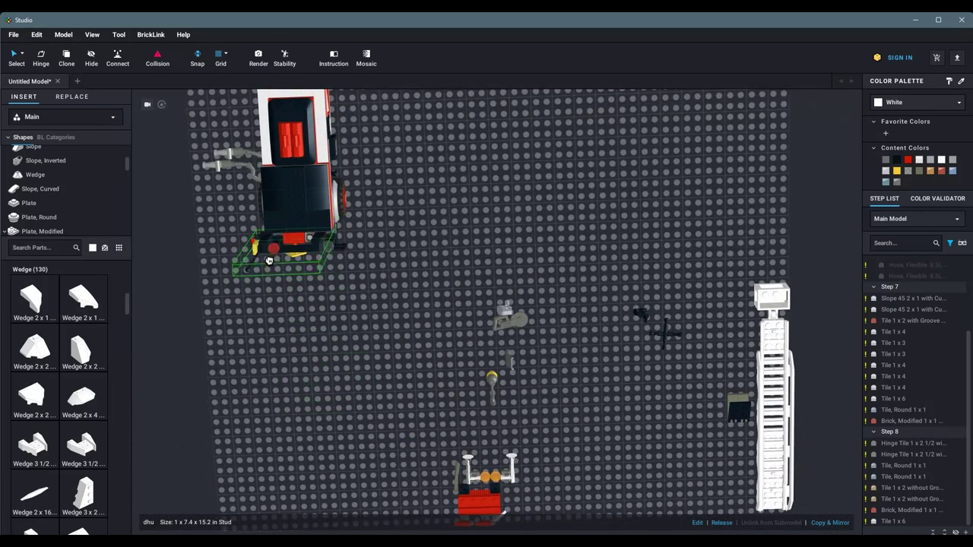
pyautogui.moveTo(288, 254); pyautogui.dragTo(281, 228, button='right')
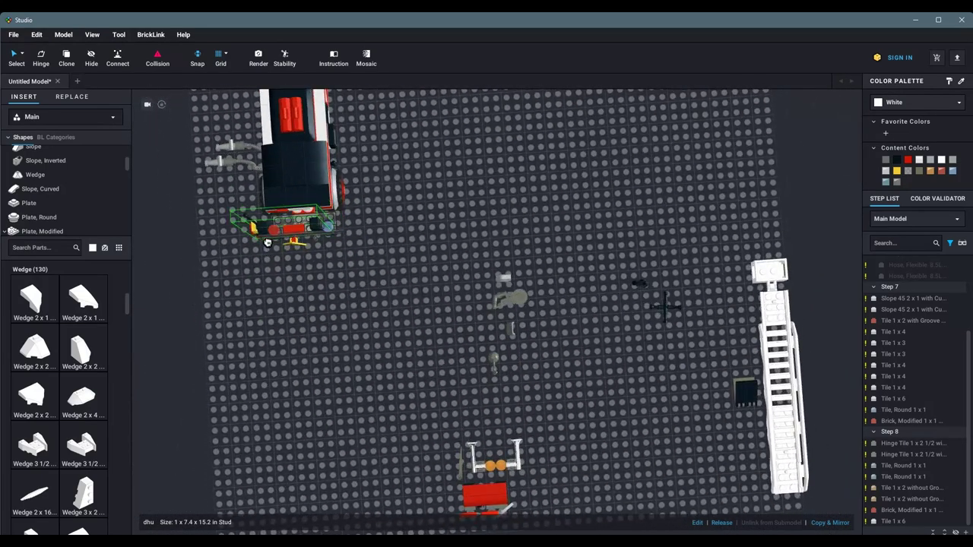
pyautogui.click(366, 313)
pyautogui.moveTo(366, 313); pyautogui.dragTo(407, 296, button='right')
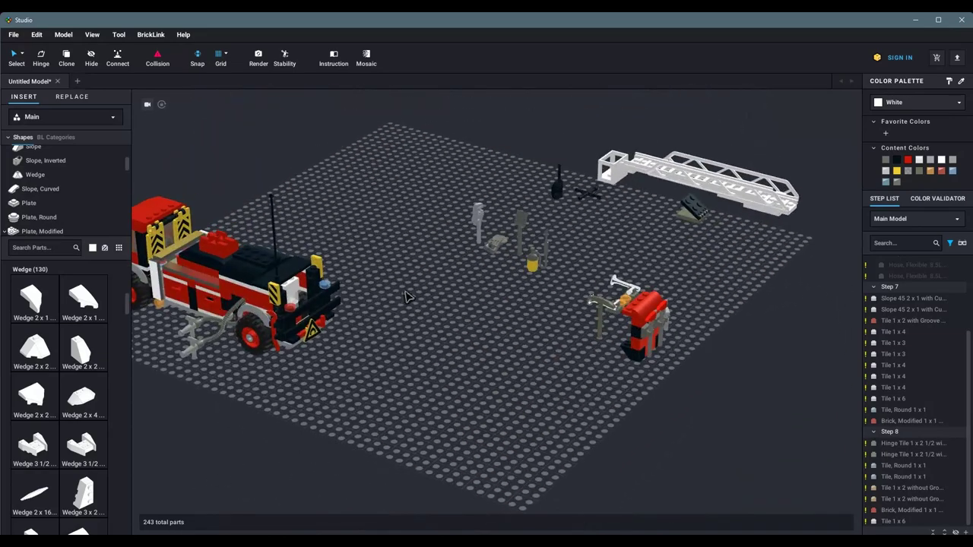
# Step: Move the red-topped rear module away from the horns and pickaxe, setting it down near the back of the truck
pyautogui.moveTo(532, 353); pyautogui.dragTo(680, 314, button='right')
pyautogui.click(682, 314)
pyautogui.moveTo(682, 323); pyautogui.dragTo(498, 376)
pyautogui.scroll(5, 498, 376)
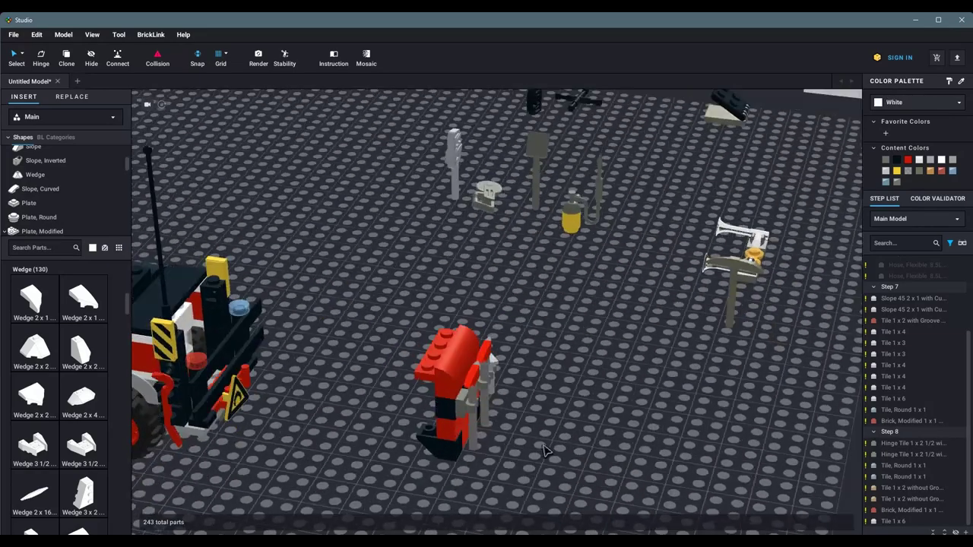
pyautogui.moveTo(456, 395); pyautogui.dragTo(361, 437, button='right')
pyautogui.click(361, 437)
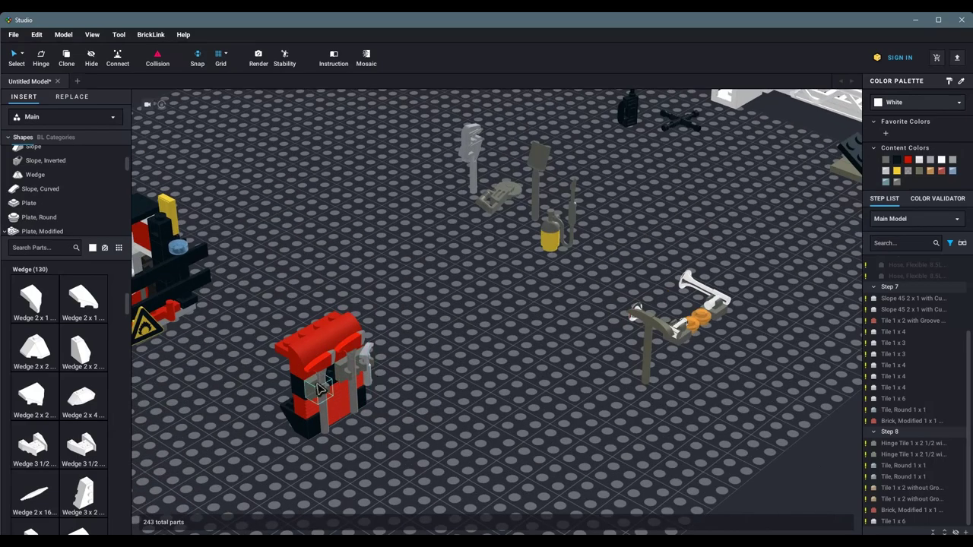
# Step: Place the red curved 2 x 4 slope between the two rear columns and set the black fence aside on the baseplate
pyautogui.moveTo(319, 388); pyautogui.dragTo(432, 295)
pyautogui.moveTo(432, 295); pyautogui.dragTo(509, 307, button='right')
pyautogui.moveTo(509, 308); pyautogui.dragTo(269, 335)
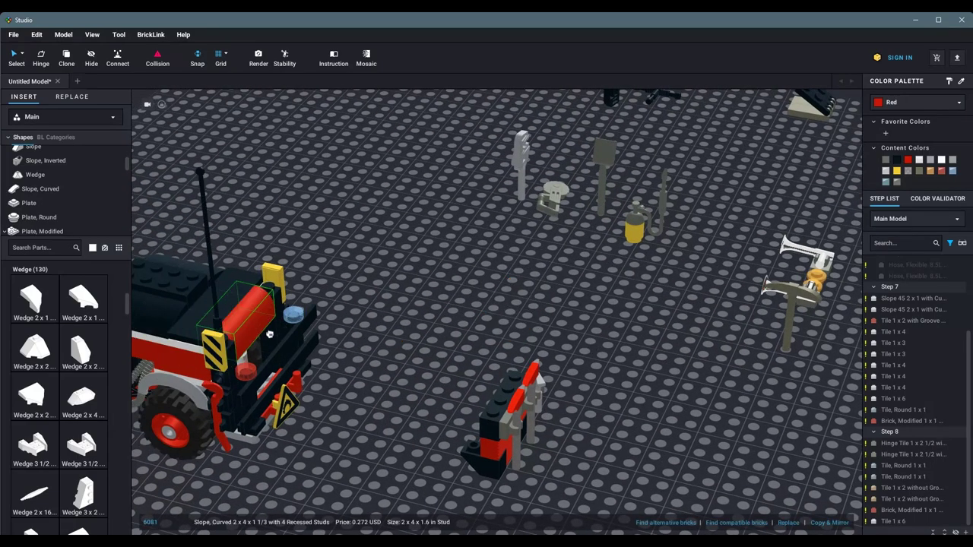
pyautogui.moveTo(446, 341); pyautogui.dragTo(319, 357, button='right')
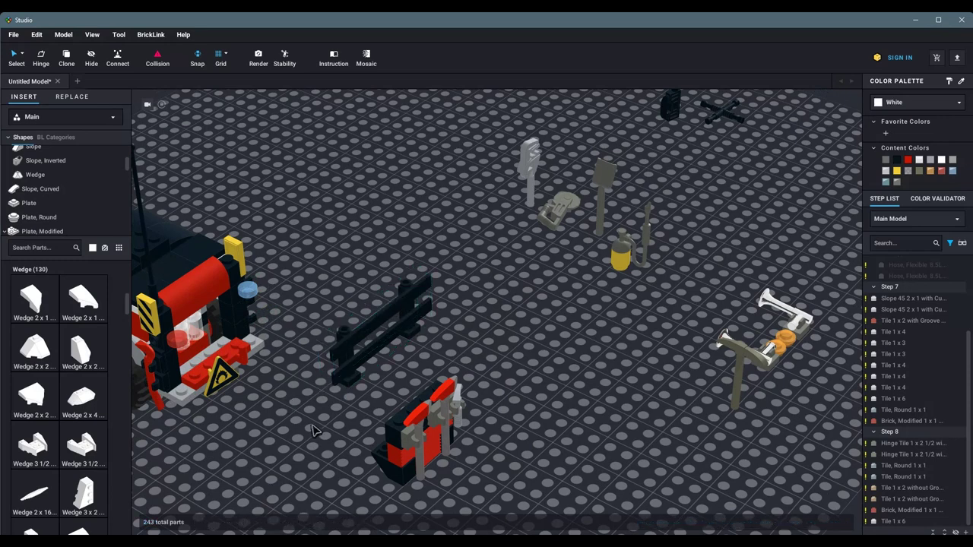
# Step: Place the red 1 x 2 grille brick and the two black pieces beside it into the truck's rear opening
pyautogui.moveTo(346, 453); pyautogui.dragTo(276, 380, button='right')
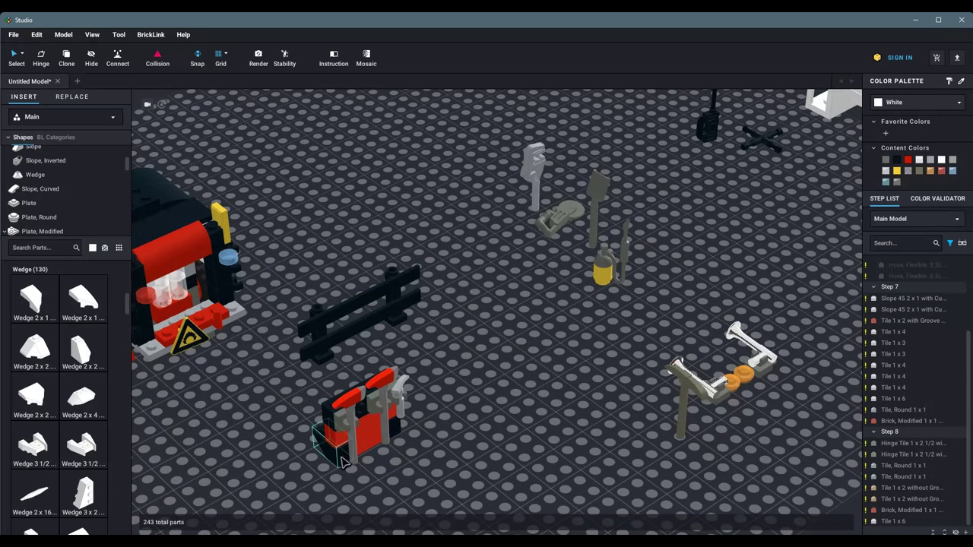
pyautogui.click(373, 452)
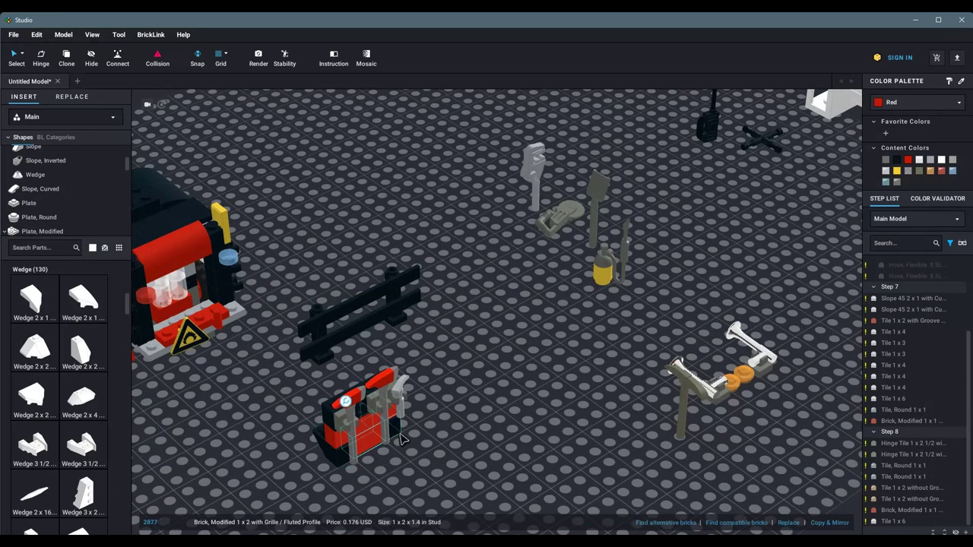
pyautogui.click(358, 435)
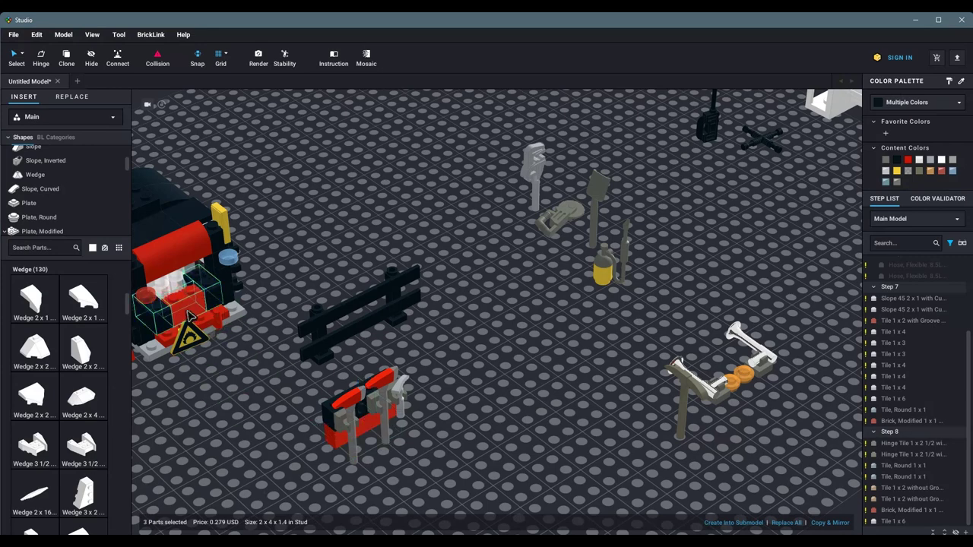
# Step: Try to mount the grey tools with their red tiles and the remaining black and red bricks under the curved slope
pyautogui.keyDown('ctrl'); pyautogui.click(377, 413); pyautogui.keyUp('ctrl')
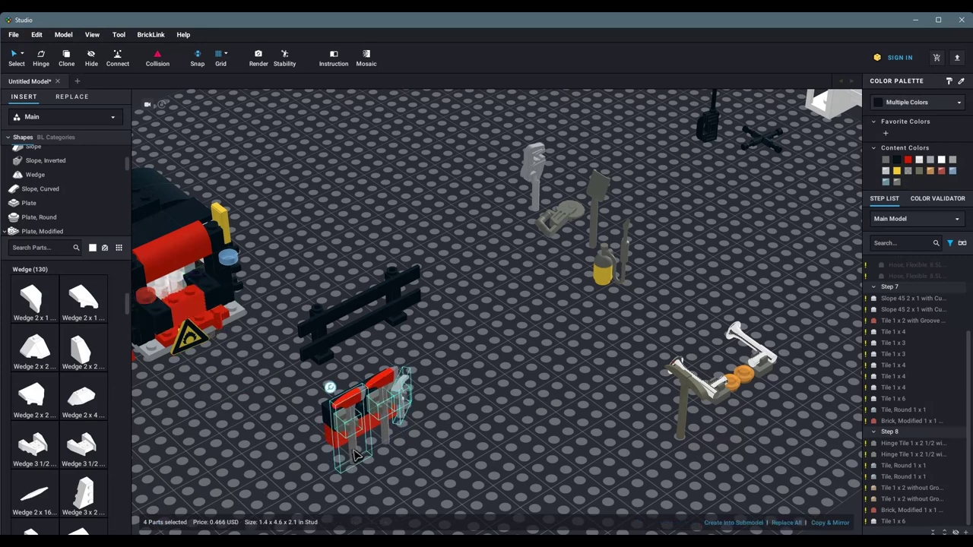
pyautogui.moveTo(355, 454); pyautogui.dragTo(383, 445, button='right')
pyautogui.click(380, 441)
pyautogui.keyDown('ctrl'); pyautogui.click(383, 435); pyautogui.keyUp('ctrl')
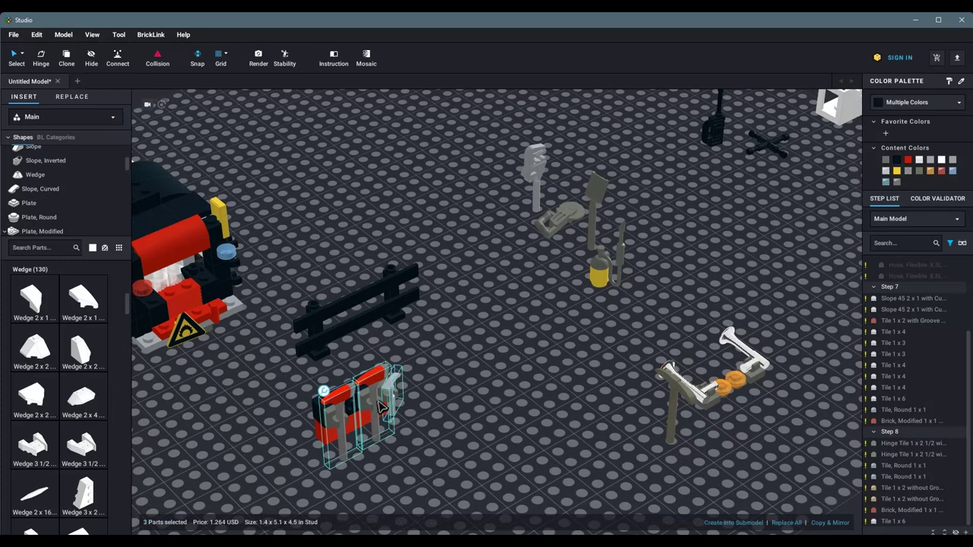
pyautogui.keyDown('ctrl'); pyautogui.click(342, 422); pyautogui.keyUp('ctrl')
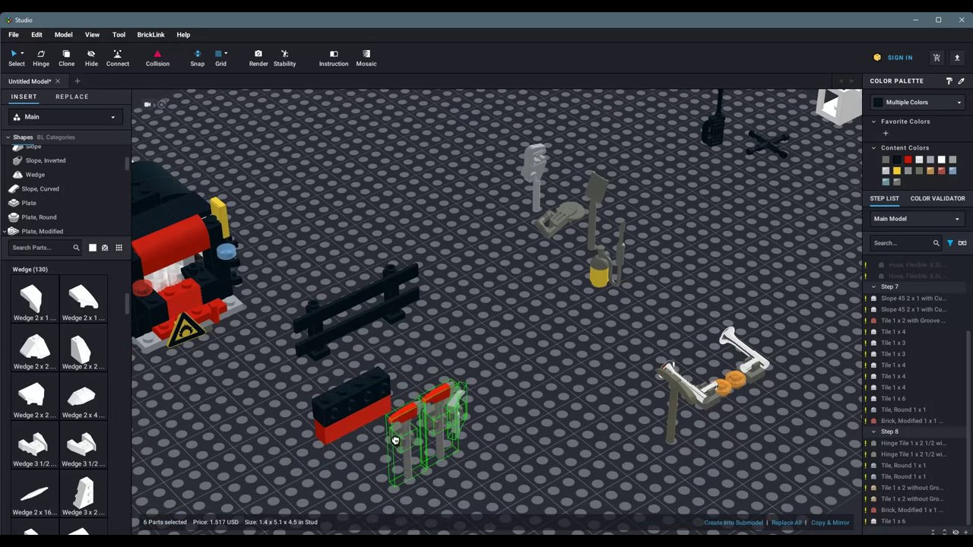
pyautogui.keyDown('ctrl'); pyautogui.click(366, 430); pyautogui.keyUp('ctrl')
pyautogui.moveTo(366, 430); pyautogui.dragTo(199, 290)
pyautogui.click(279, 413)
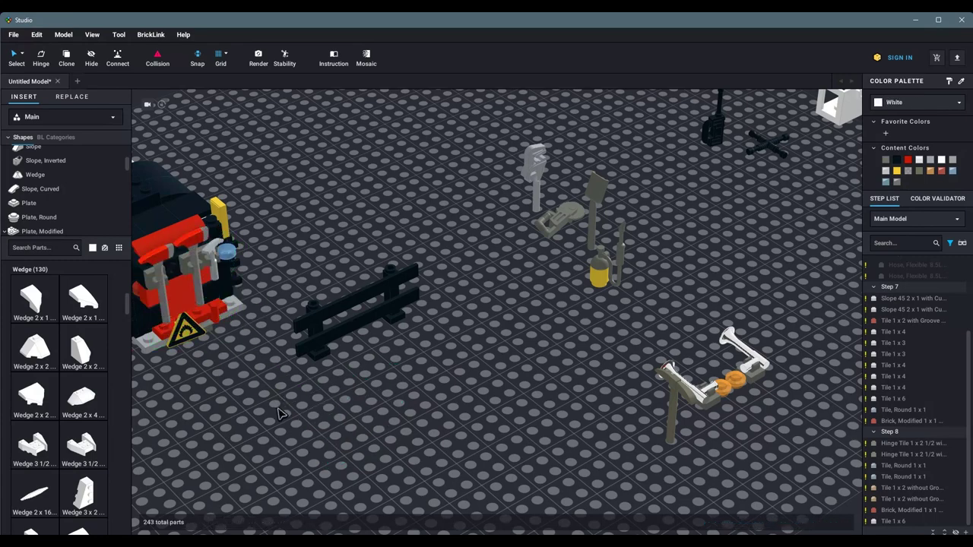
pyautogui.moveTo(308, 332); pyautogui.dragTo(306, 460)
pyautogui.hotkey('ctrl', 'z')
pyautogui.hotkey('ctrl', 'z')
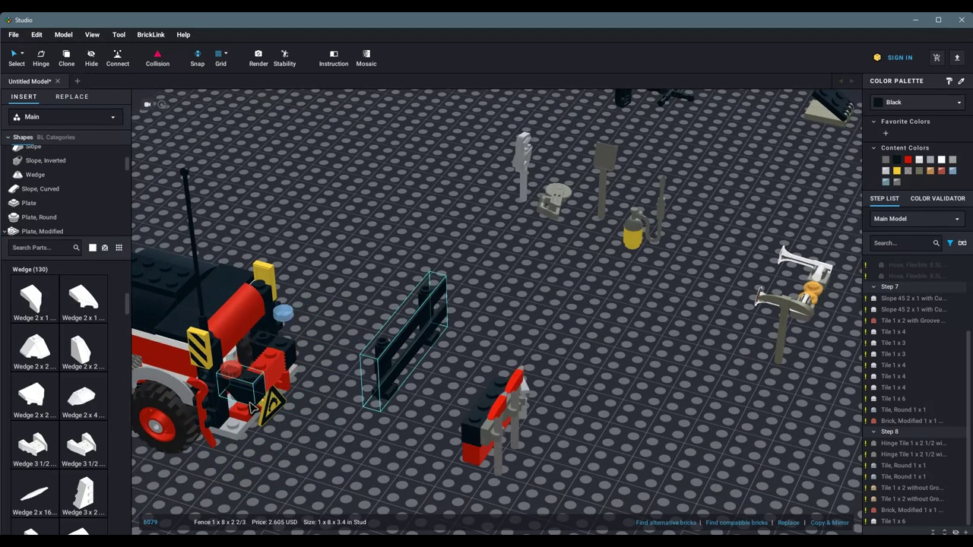
# Step: Mount the loose black and red brick module with its grey tools under the curved slope at the truck's rear
pyautogui.keyDown('ctrl'); pyautogui.click(278, 369); pyautogui.keyUp('ctrl')
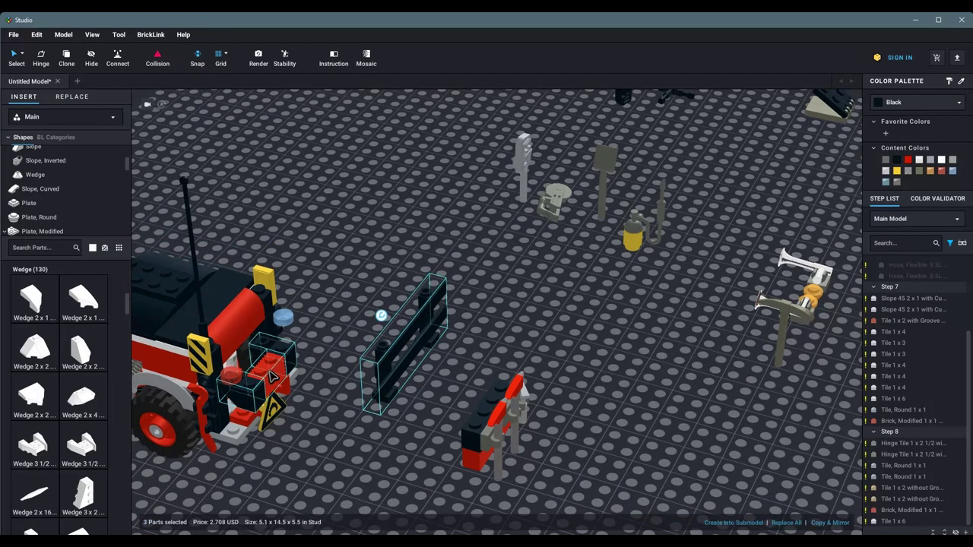
pyautogui.keyDown('ctrl'); pyautogui.click(271, 376); pyautogui.keyUp('ctrl')
pyautogui.moveTo(261, 380); pyautogui.dragTo(445, 413, button='right')
pyautogui.click(532, 487)
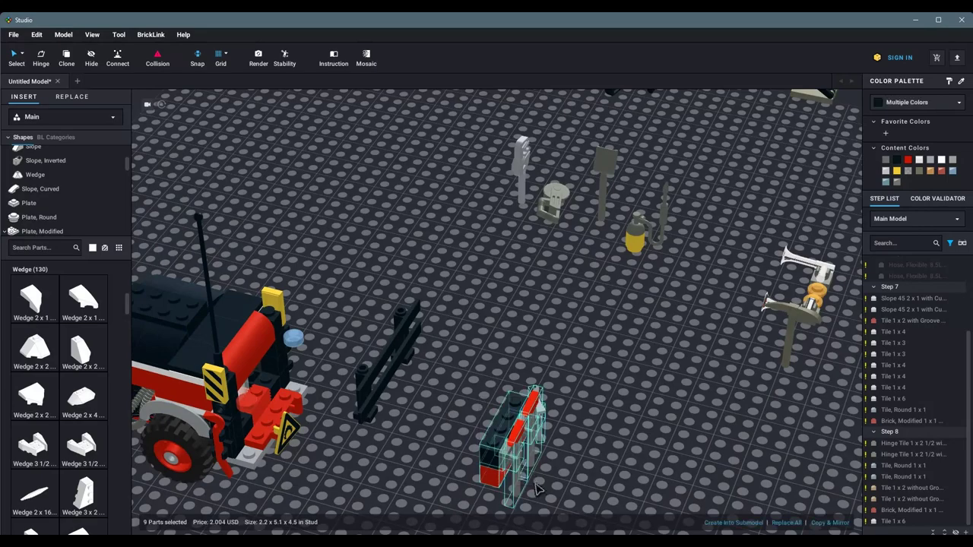
pyautogui.moveTo(536, 489); pyautogui.dragTo(162, 345)
# Step: Refit the black fence across the rear of the truck, behind the warning sign
pyautogui.moveTo(350, 327); pyautogui.dragTo(348, 428)
pyautogui.click(347, 428)
pyautogui.scroll(-3, 347, 428)
pyautogui.scroll(2, 530, 386)
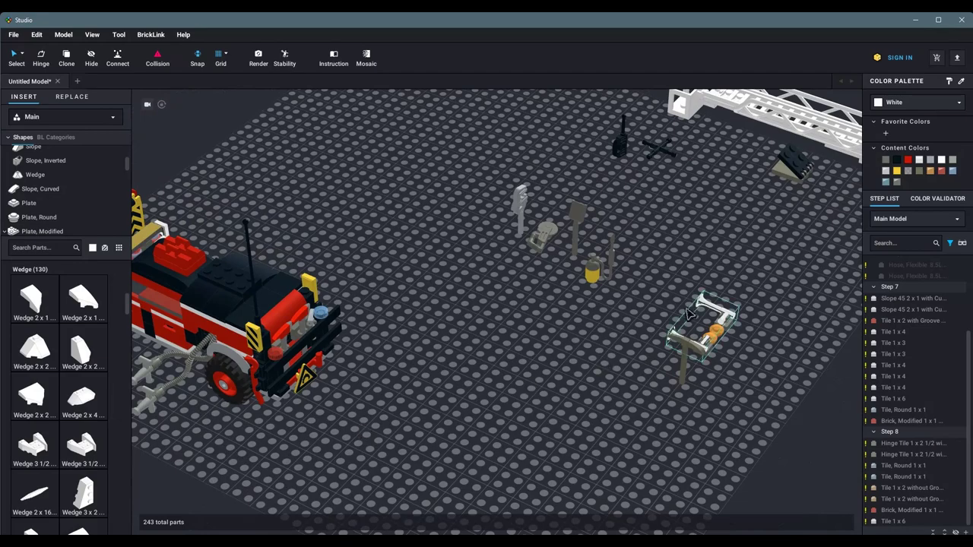
# Step: Attach the dark gray pickaxe to the rear column with the yellow tile, on the side away from the antenna
pyautogui.moveTo(688, 313); pyautogui.dragTo(714, 275, button='right')
pyautogui.moveTo(726, 361); pyautogui.dragTo(371, 388)
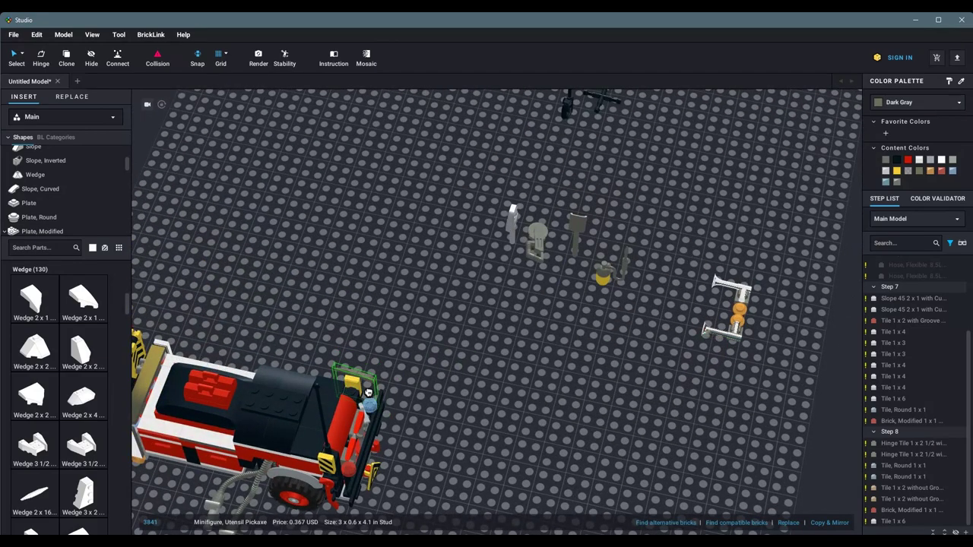
pyautogui.moveTo(368, 392); pyautogui.dragTo(530, 374, button='right')
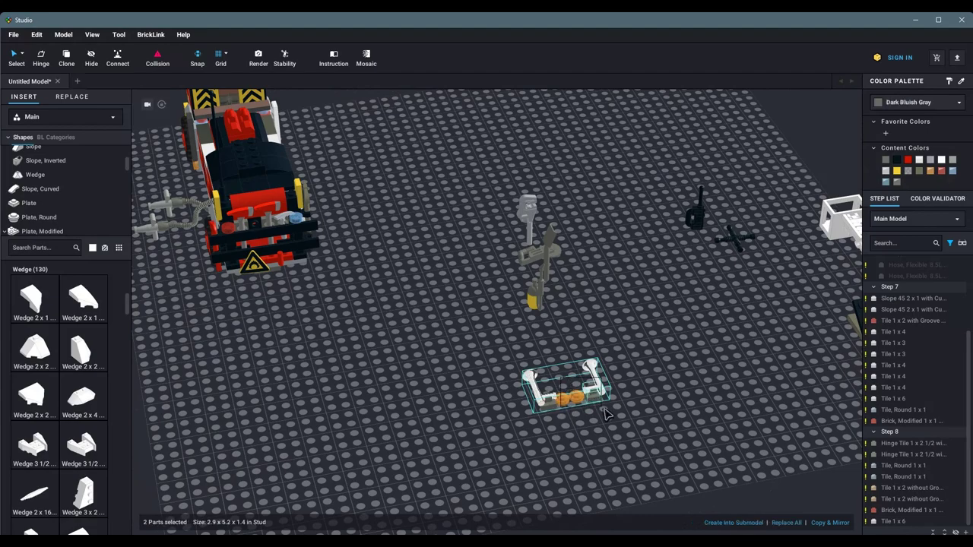
# Step: Mount the pair of white horns with the orange round lights on the red cab roof
pyautogui.moveTo(606, 415); pyautogui.dragTo(327, 344)
pyautogui.moveTo(326, 344); pyautogui.dragTo(631, 380, button='right')
pyautogui.moveTo(631, 380); pyautogui.dragTo(297, 476)
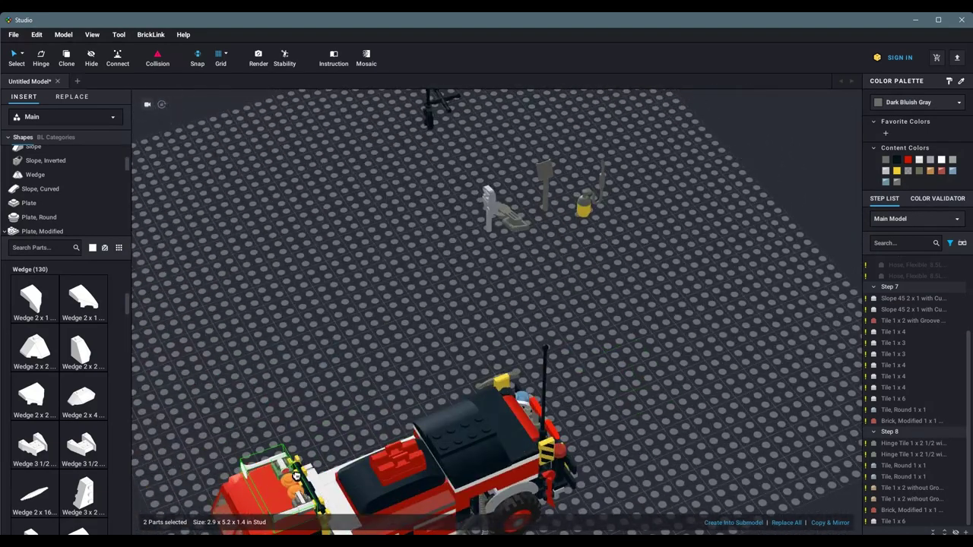
pyautogui.moveTo(297, 476); pyautogui.dragTo(417, 291, button='right')
pyautogui.click(417, 291)
pyautogui.moveTo(346, 299); pyautogui.dragTo(377, 295, button='right')
# Step: Mount the four-part hinged base with the black sloped top on the truck's black rear roof
pyautogui.click(790, 196)
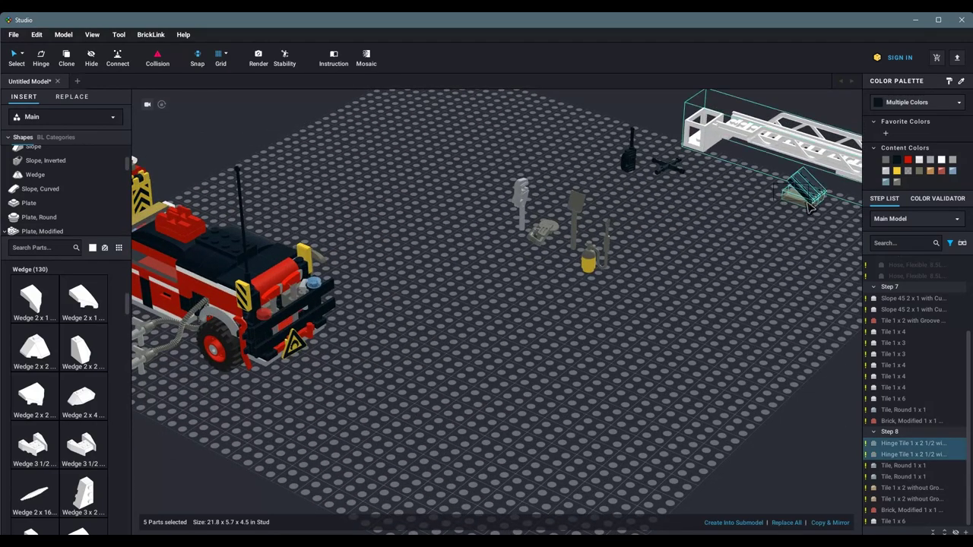
pyautogui.click(809, 207)
pyautogui.moveTo(809, 207); pyautogui.dragTo(839, 210, button='right')
pyautogui.click(859, 266)
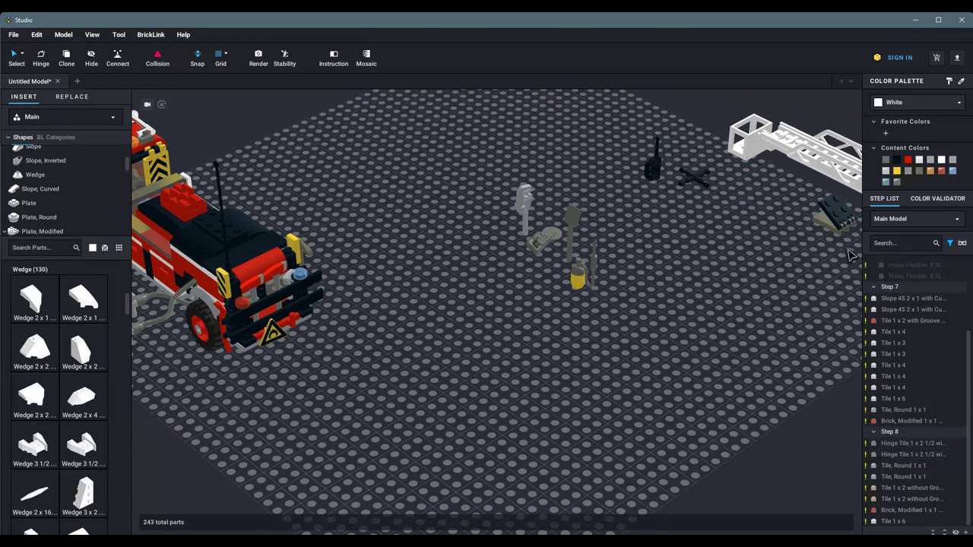
pyautogui.click(834, 221)
pyautogui.click(720, 332)
pyautogui.click(834, 219)
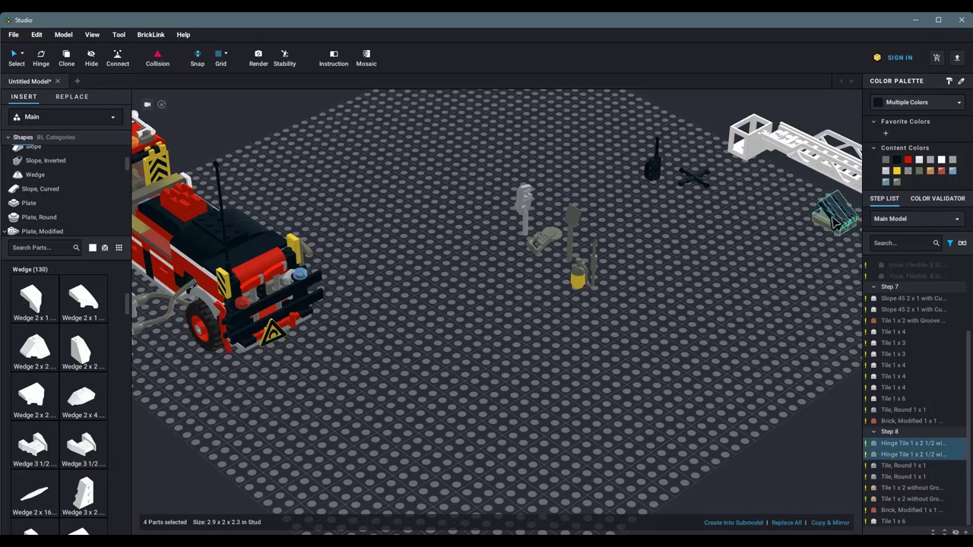
pyautogui.moveTo(835, 219); pyautogui.dragTo(243, 240)
pyautogui.moveTo(254, 237); pyautogui.dragTo(384, 314, button='right')
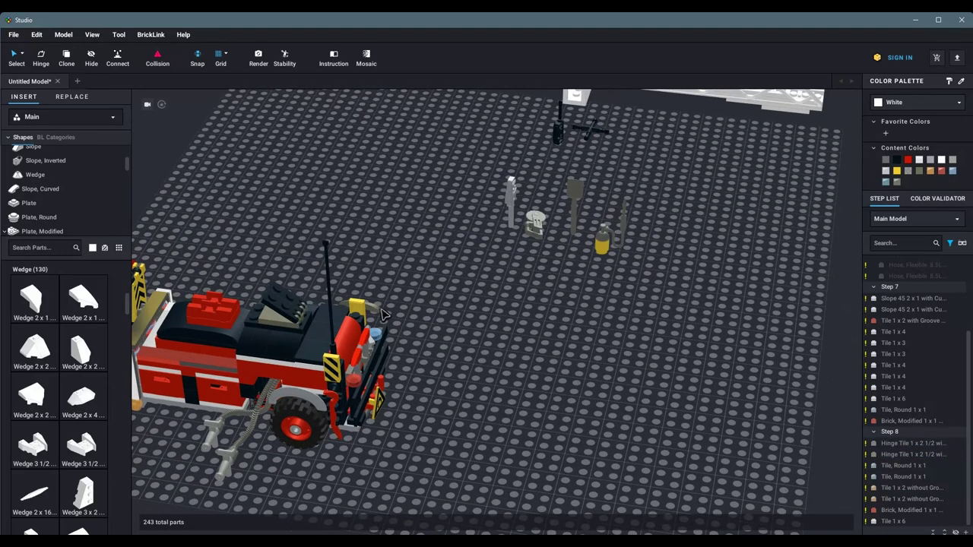
# Step: Bring the white ladder assembly next to the truck and detach its basket
pyautogui.moveTo(652, 342); pyautogui.dragTo(621, 323, button='right')
pyautogui.moveTo(565, 106); pyautogui.dragTo(652, 358)
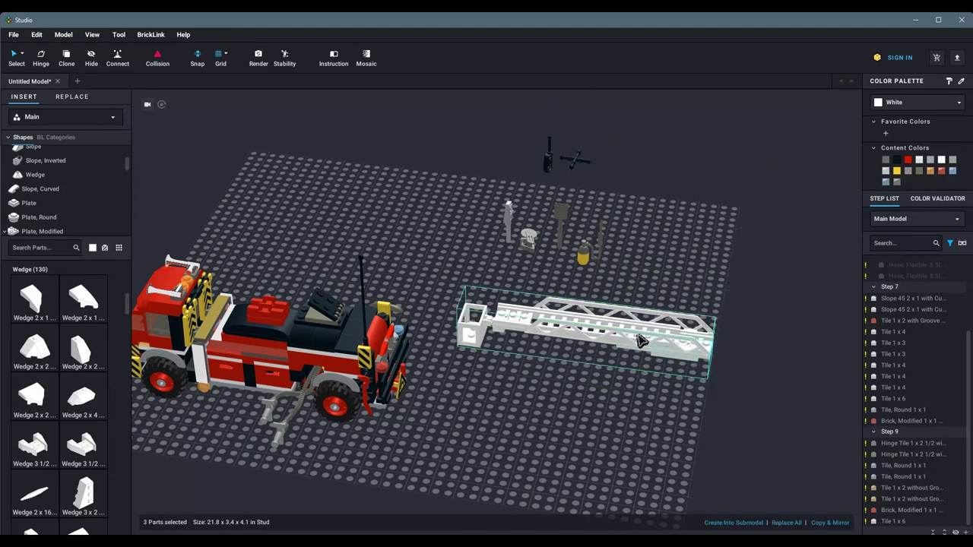
pyautogui.scroll(5, 495, 373)
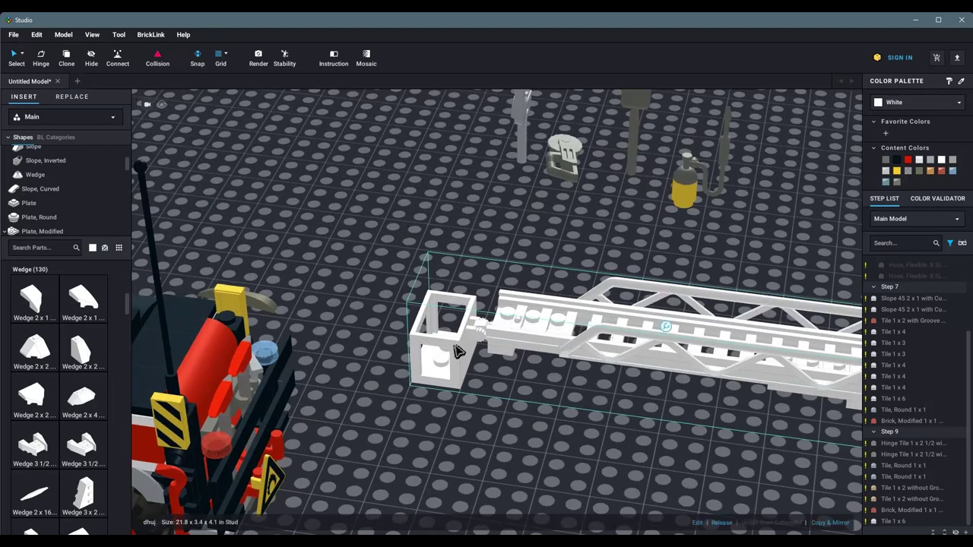
pyautogui.click(466, 363)
pyautogui.moveTo(466, 362); pyautogui.dragTo(420, 295)
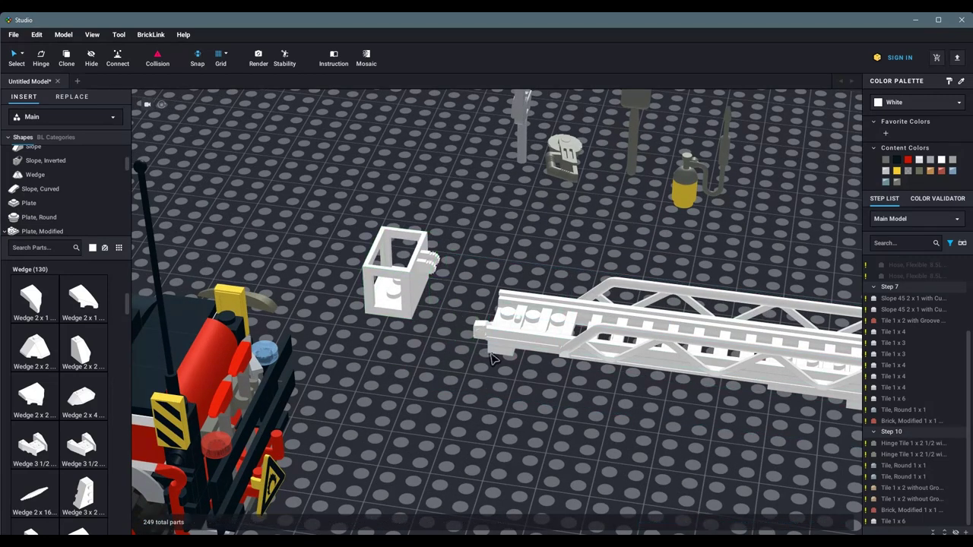
# Step: Separate the narrow ladder and white plates from the side-supported ladder and join the small plates to the basket
pyautogui.click(493, 355)
pyautogui.moveTo(492, 355); pyautogui.dragTo(487, 465)
pyautogui.moveTo(532, 323); pyautogui.dragTo(528, 232)
pyautogui.moveTo(499, 333); pyautogui.dragTo(445, 266)
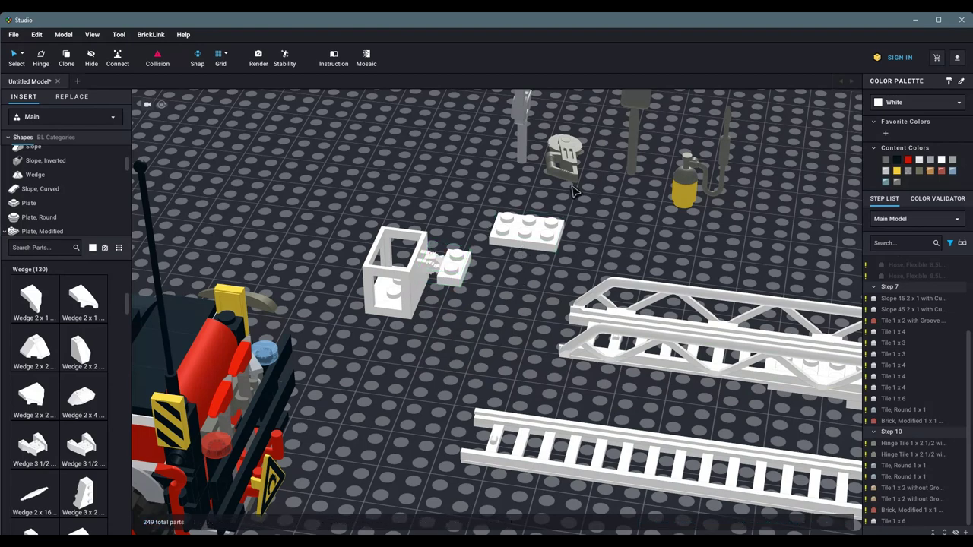
pyautogui.moveTo(532, 232); pyautogui.dragTo(476, 266)
pyautogui.scroll(-3, 477, 266)
# Step: Reassemble the white ladder from the basket section, the narrow ladder, the plates and the ladder with side supports
pyautogui.click(751, 304)
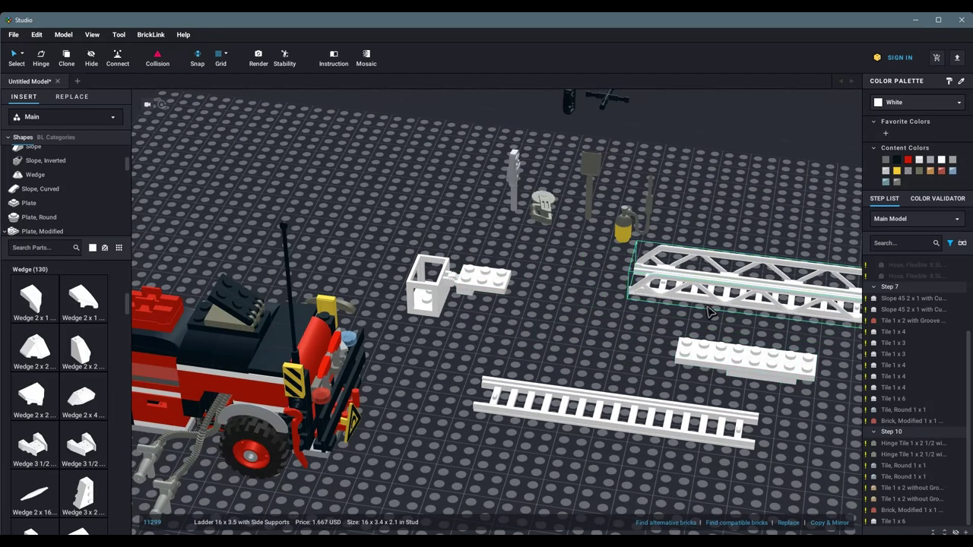
pyautogui.moveTo(571, 318); pyautogui.dragTo(551, 384)
pyautogui.scroll(-2, 550, 384)
pyautogui.click(577, 415)
# Step: Mount the complete white ladder at an upward angle on the hinged base of the truck's rear roof
pyautogui.click(591, 357)
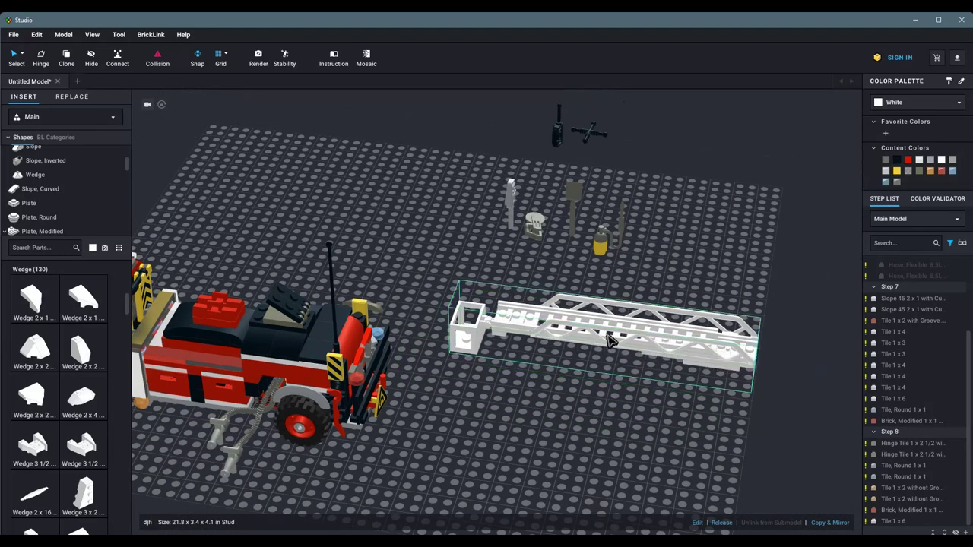
pyautogui.moveTo(590, 358); pyautogui.dragTo(319, 273, button='right')
pyautogui.moveTo(319, 273); pyautogui.dragTo(265, 289)
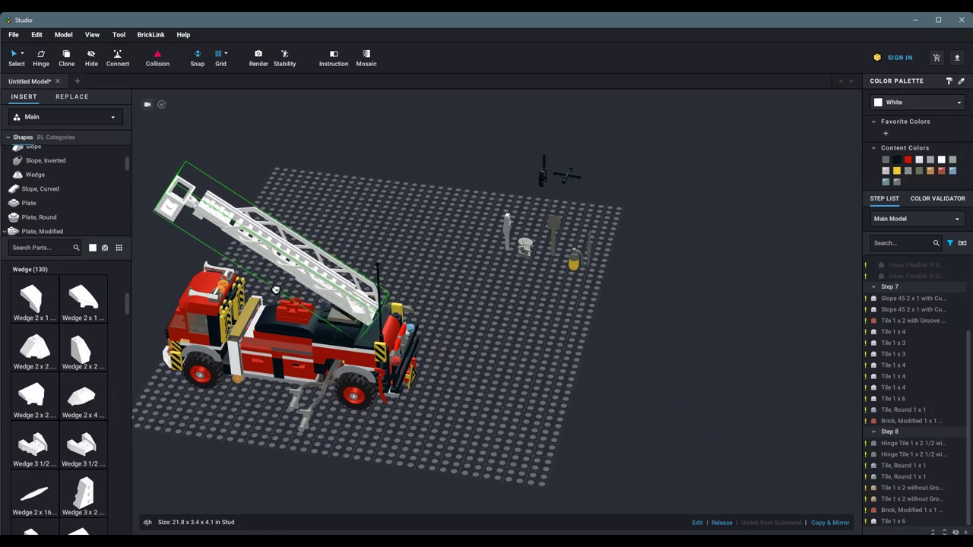
pyautogui.scroll(5, 271, 287)
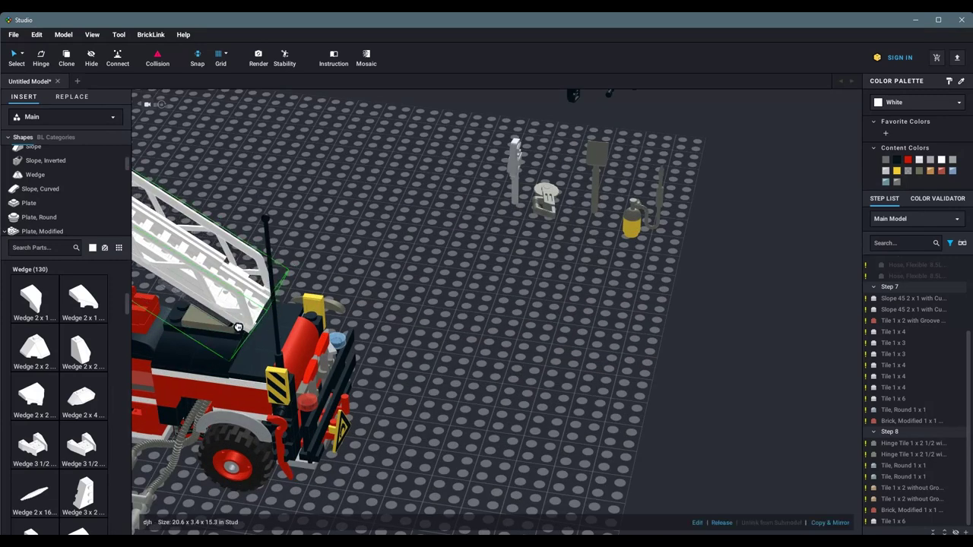
pyautogui.moveTo(241, 312); pyautogui.dragTo(227, 314)
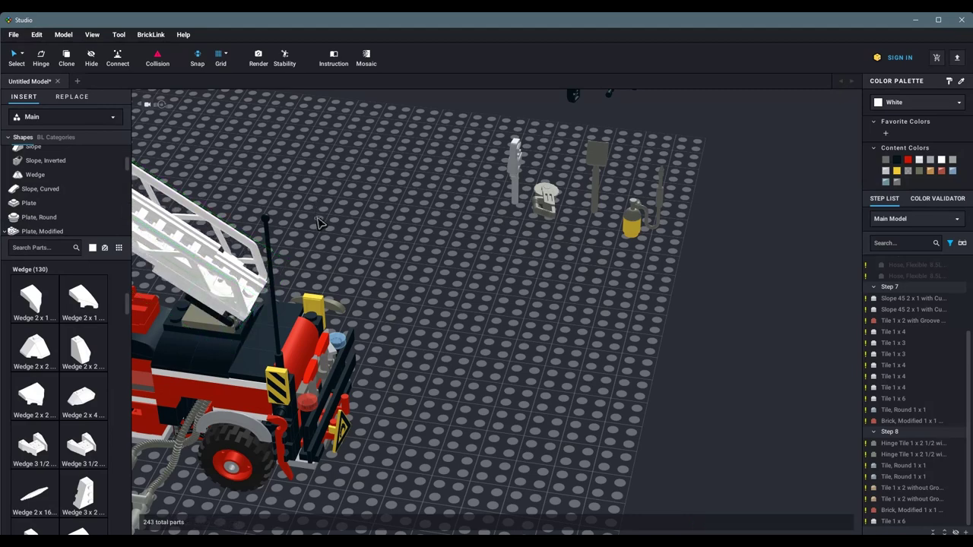
# Step: Shift the white ladder slightly forward on its hinged roof base and lower it to a horizontal position above the cab
pyautogui.scroll(-5, 320, 222)
pyautogui.click(316, 251)
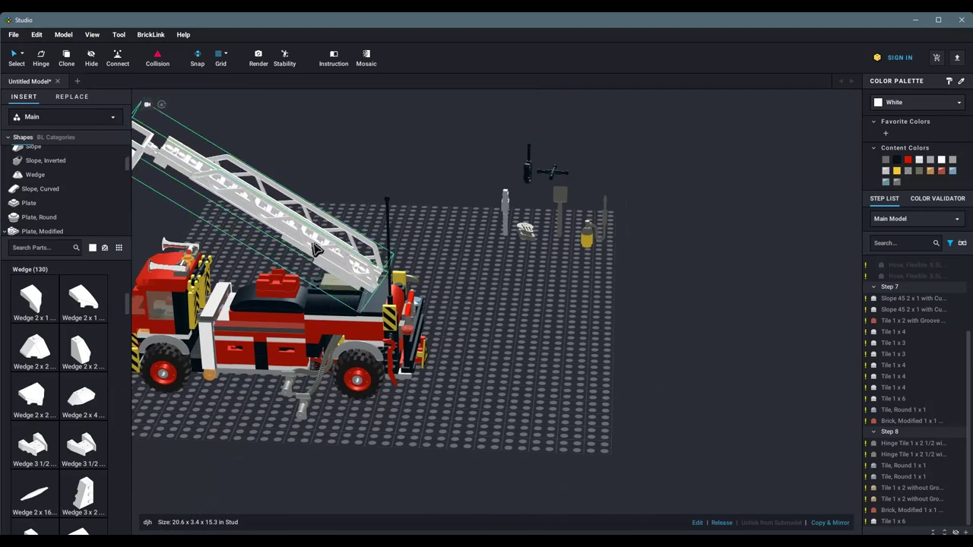
pyautogui.moveTo(316, 251); pyautogui.dragTo(319, 243)
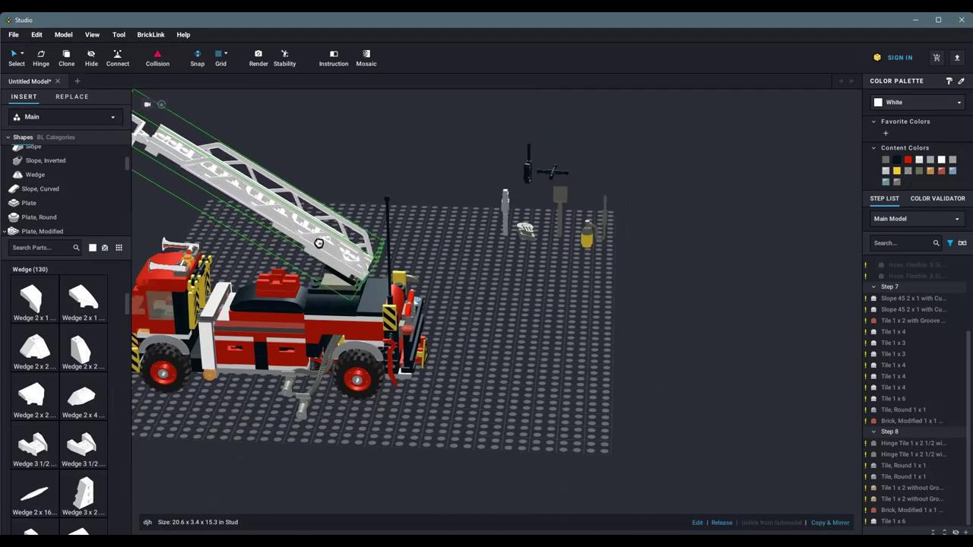
pyautogui.moveTo(319, 243); pyautogui.dragTo(377, 262, button='right')
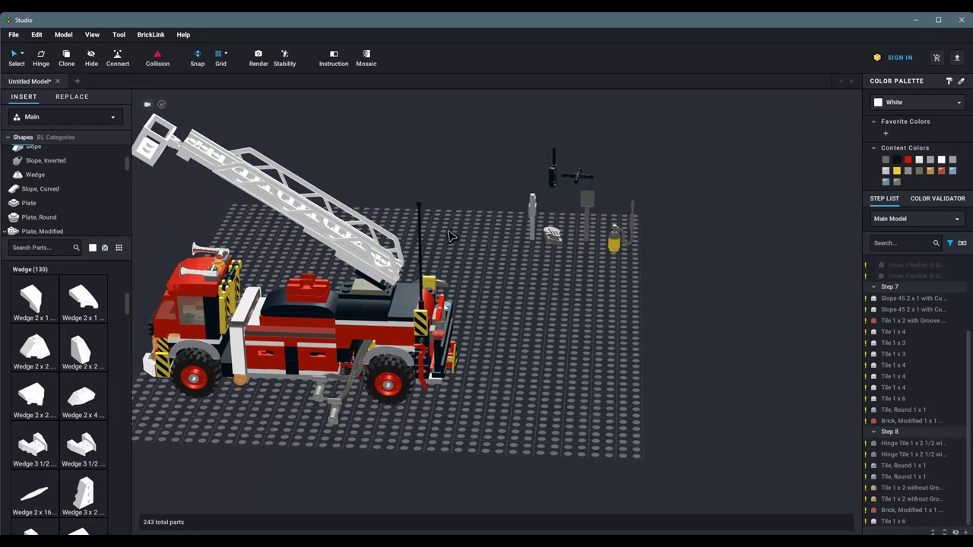
pyautogui.click(367, 275)
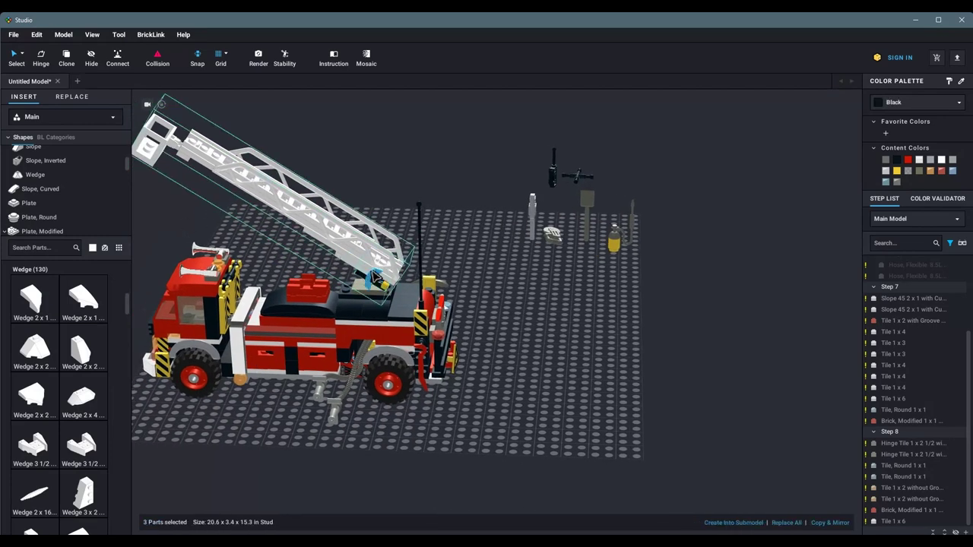
pyautogui.moveTo(367, 275); pyautogui.dragTo(342, 206)
pyautogui.moveTo(341, 206); pyautogui.dragTo(417, 191, button='right')
# Step: Move all the loose accessory parts together from behind the truck to the free baseplate area alongside it
pyautogui.moveTo(505, 173); pyautogui.dragTo(614, 251)
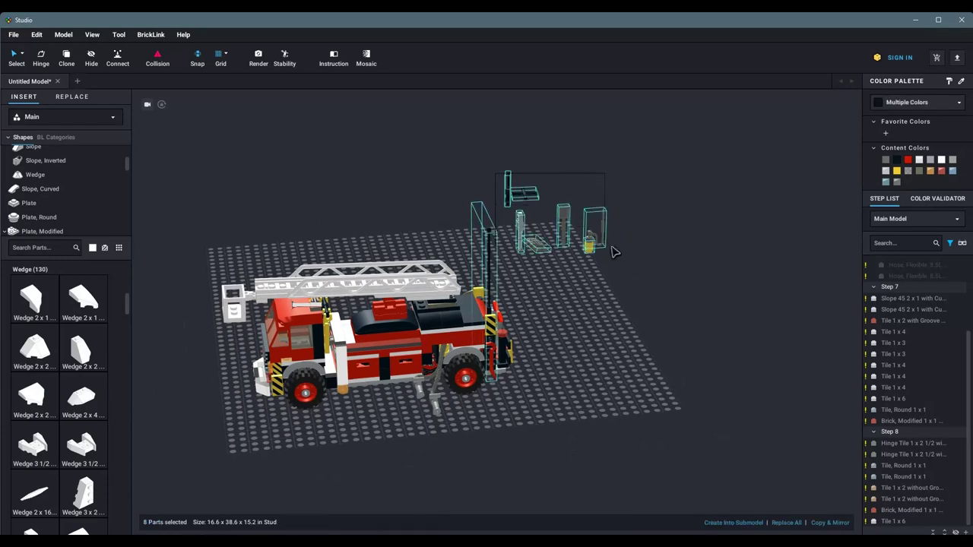
pyautogui.moveTo(562, 261); pyautogui.dragTo(504, 147, button='right')
pyautogui.moveTo(504, 148); pyautogui.dragTo(612, 270)
pyautogui.moveTo(543, 228); pyautogui.dragTo(289, 448)
pyautogui.click(400, 480)
pyautogui.moveTo(400, 480); pyautogui.dragTo(421, 479, button='right')
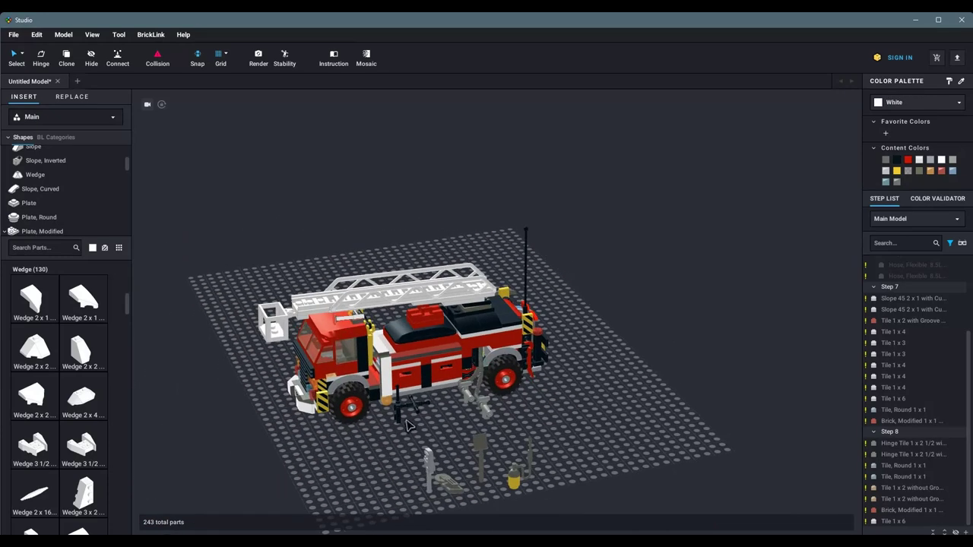
pyautogui.moveTo(407, 424); pyautogui.dragTo(513, 459, button='right')
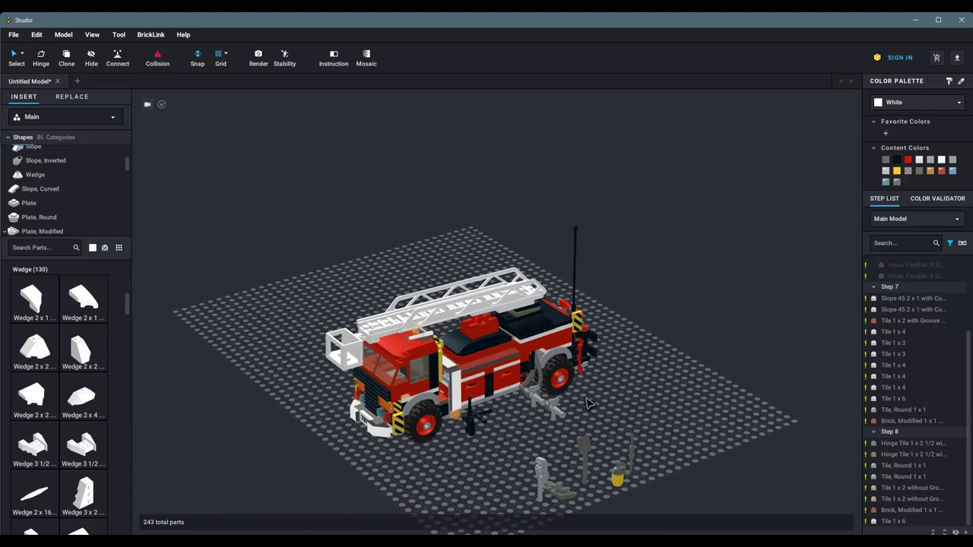